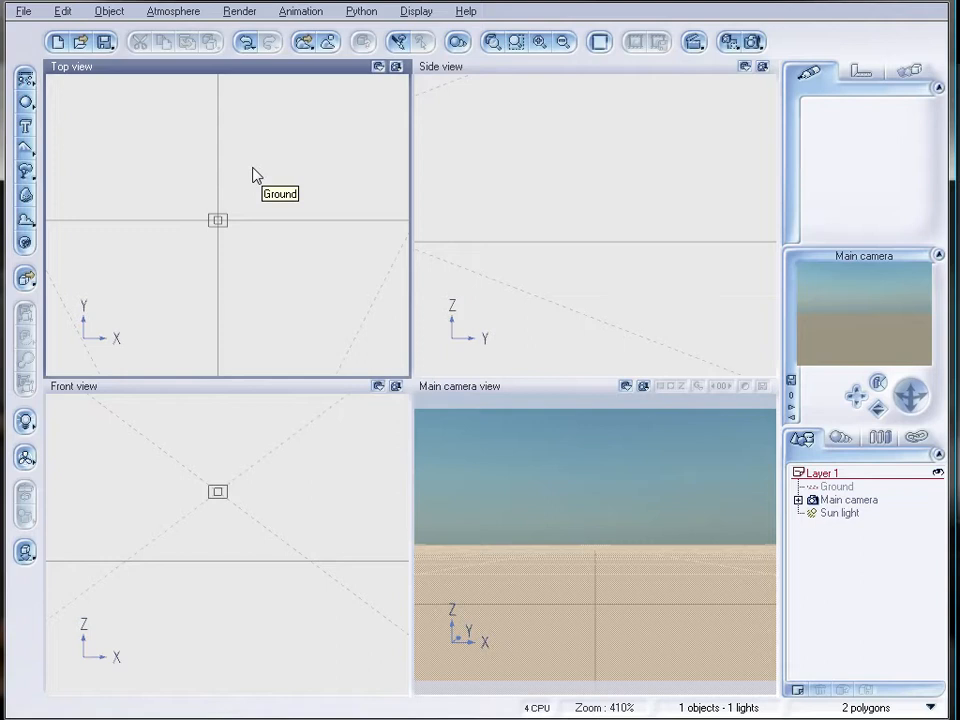
Create a cube and stretch it horizontally on all four sides into a wide block.
click(25, 101)
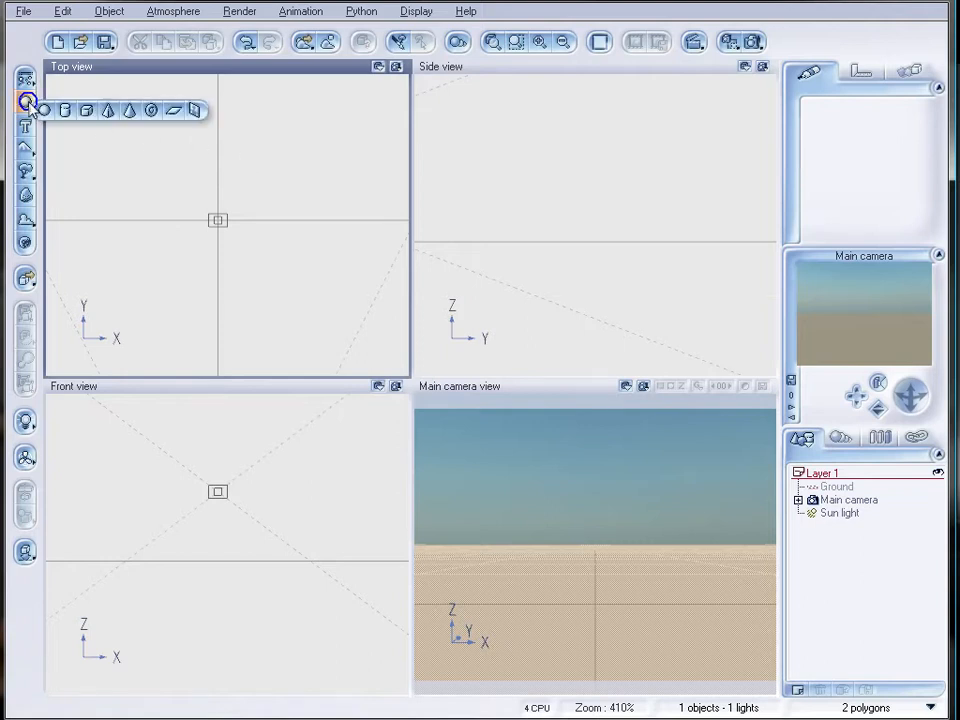
click(87, 112)
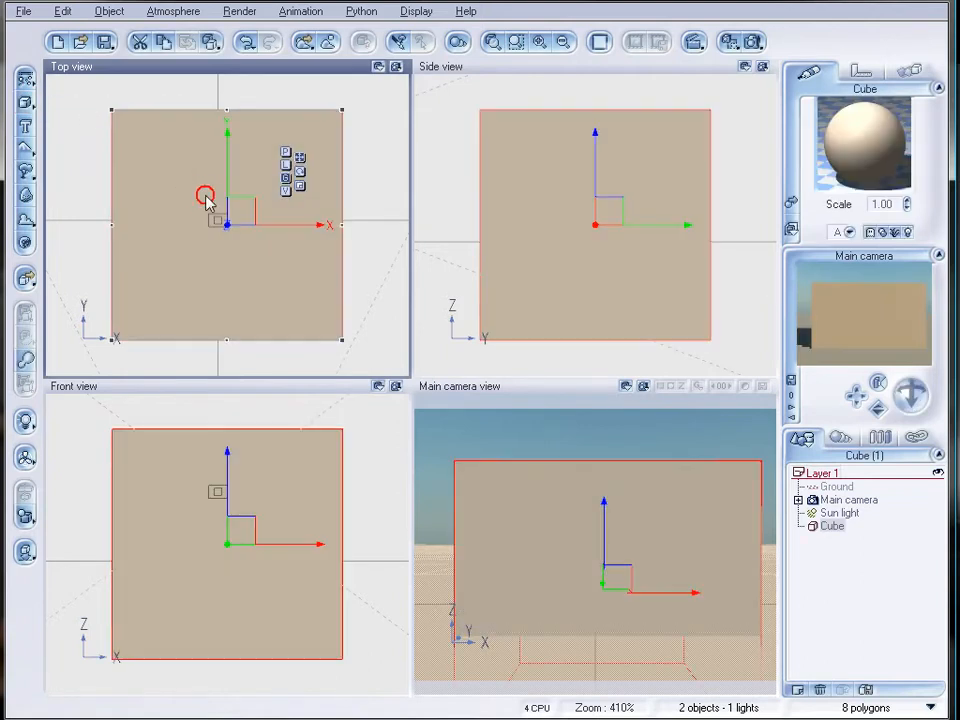
drag(227, 197, 227, 60)
drag(201, 157, 103, 163)
drag(249, 156, 345, 160)
drag(221, 257, 225, 325)
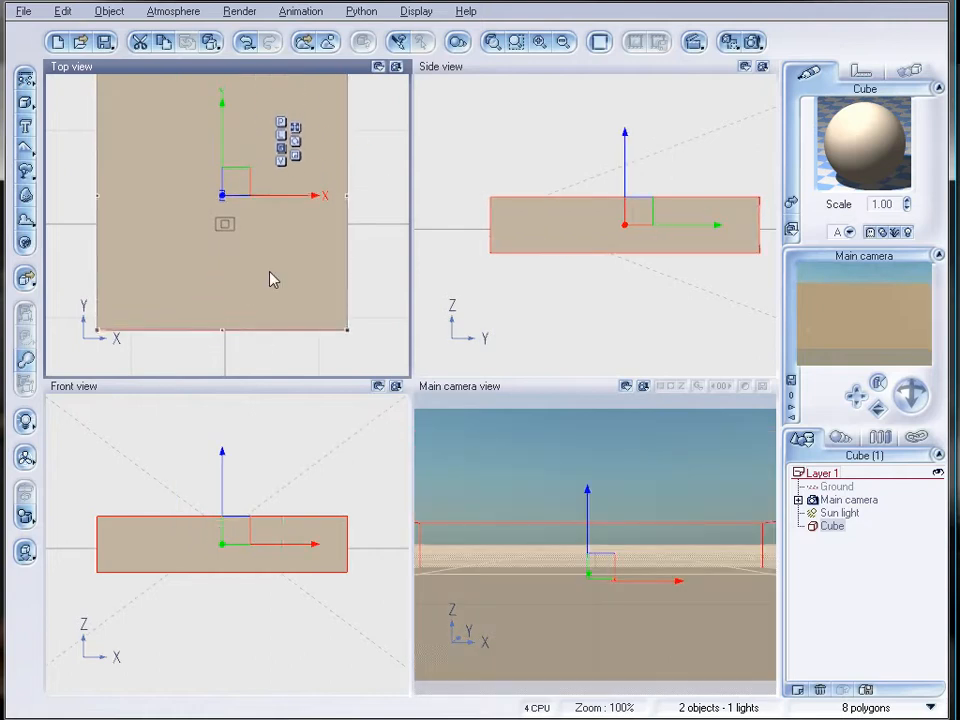
Extend the block further lengthwise and sideways, and flatten it into a thin slab lying on the ground.
scroll(270, 267, down, 5)
drag(227, 186, 227, 127)
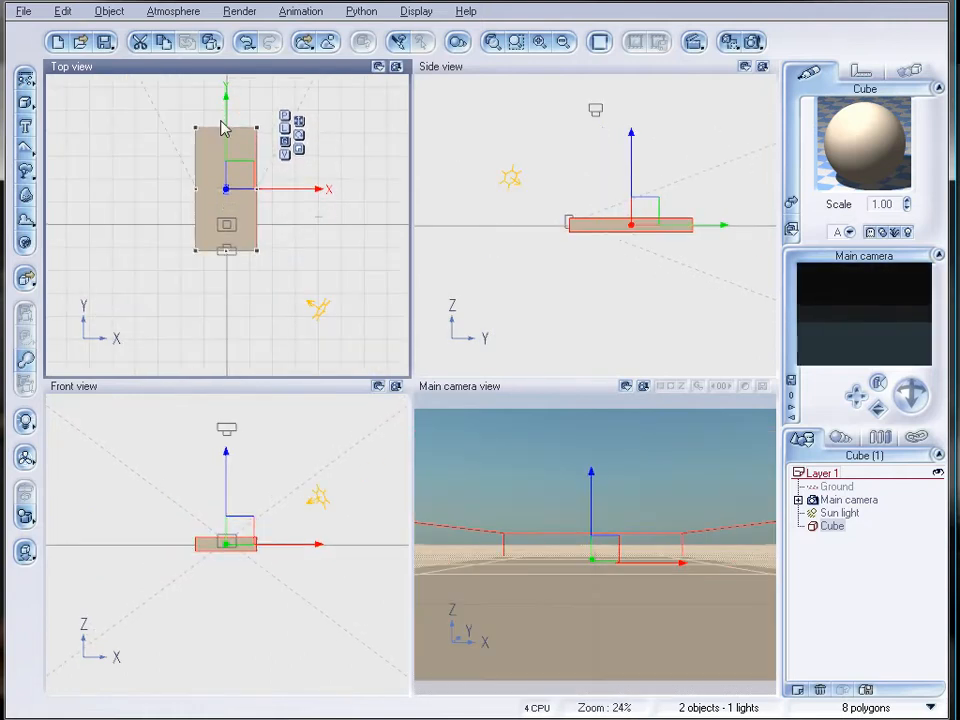
drag(198, 188, 144, 188)
drag(257, 190, 288, 191)
click(619, 242)
scroll(605, 262, up, 5)
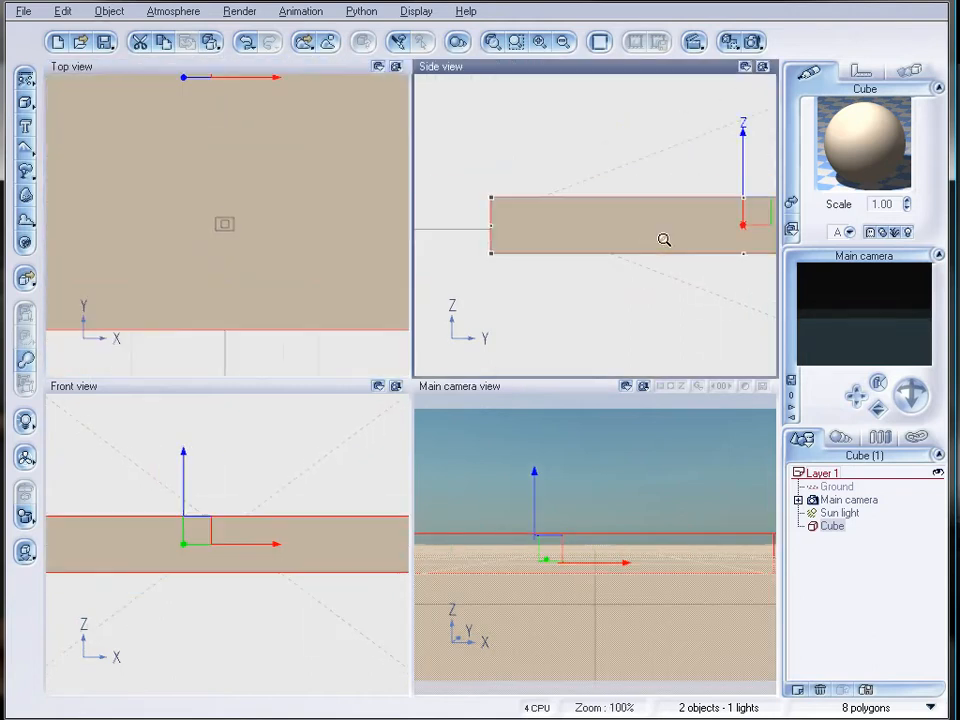
scroll(675, 222, down, 2)
mouse_move(684, 205)
mouse_down()
mouse_move(686, 238)
mouse_move(701, 195)
mouse_up()
click(22, 546)
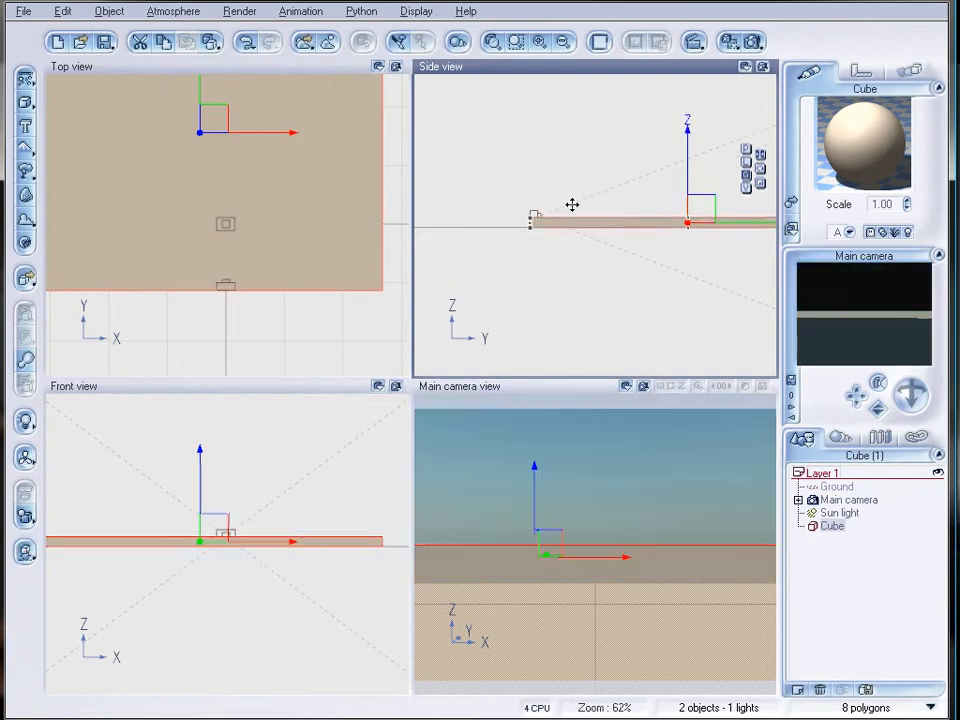
Move the main camera up and back beyond the slab's front edge, and tilt it down toward the surface.
click(843, 500)
double_click(843, 500)
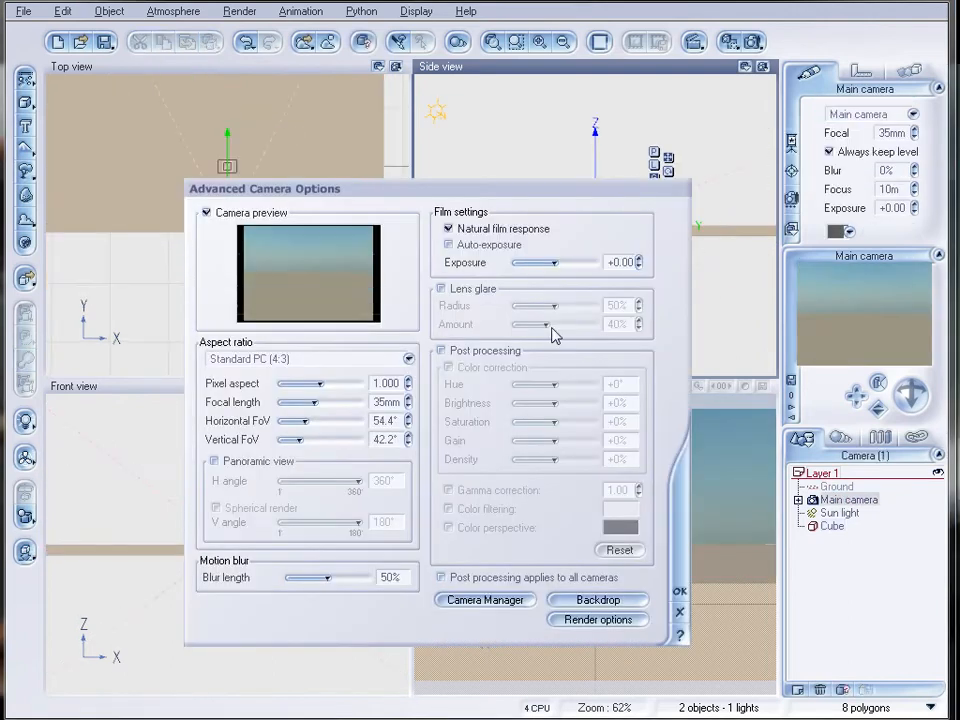
click(680, 610)
drag(597, 222, 561, 167)
drag(912, 394, 701, 491)
drag(912, 390, 915, 403)
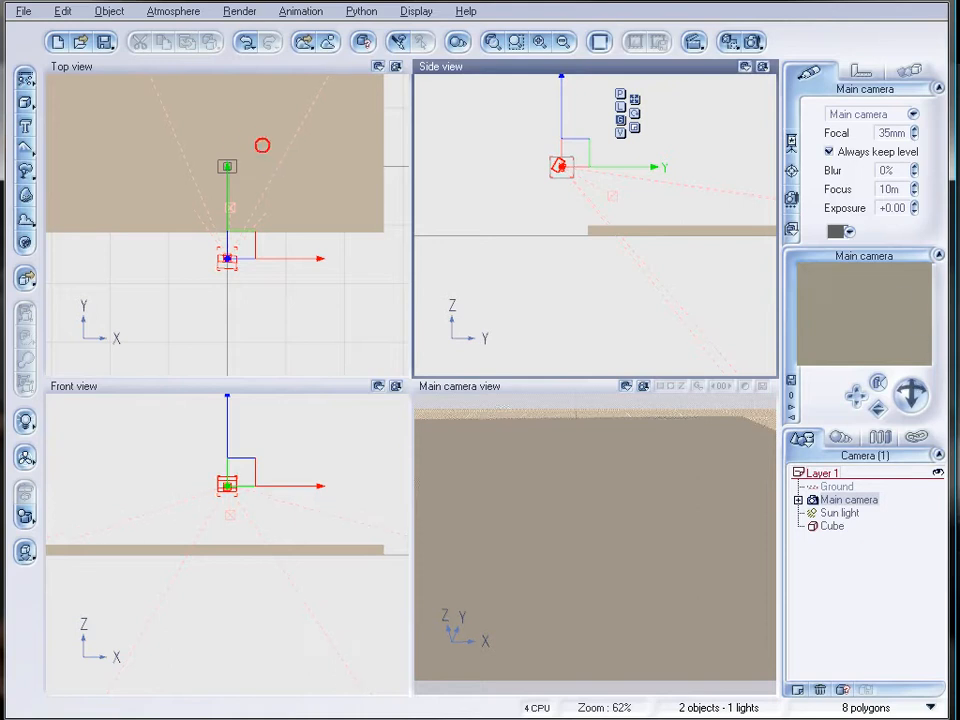
Edit the cube's material with the advanced material editor and change its type to EcoSystem.
click(833, 526)
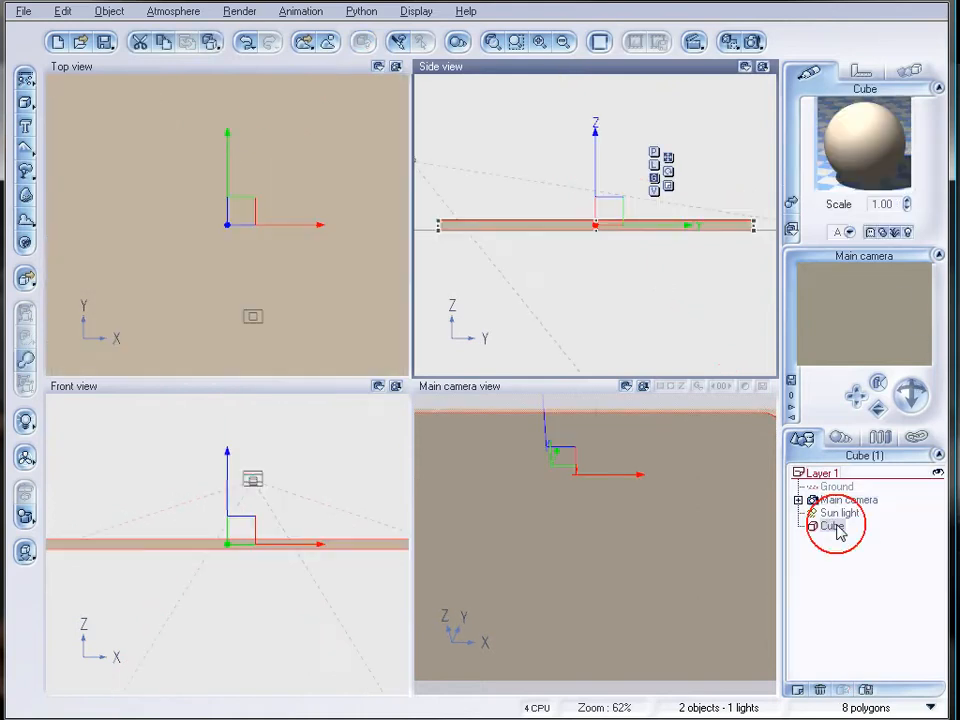
double_click(864, 116)
drag(403, 74, 396, 150)
click(215, 176)
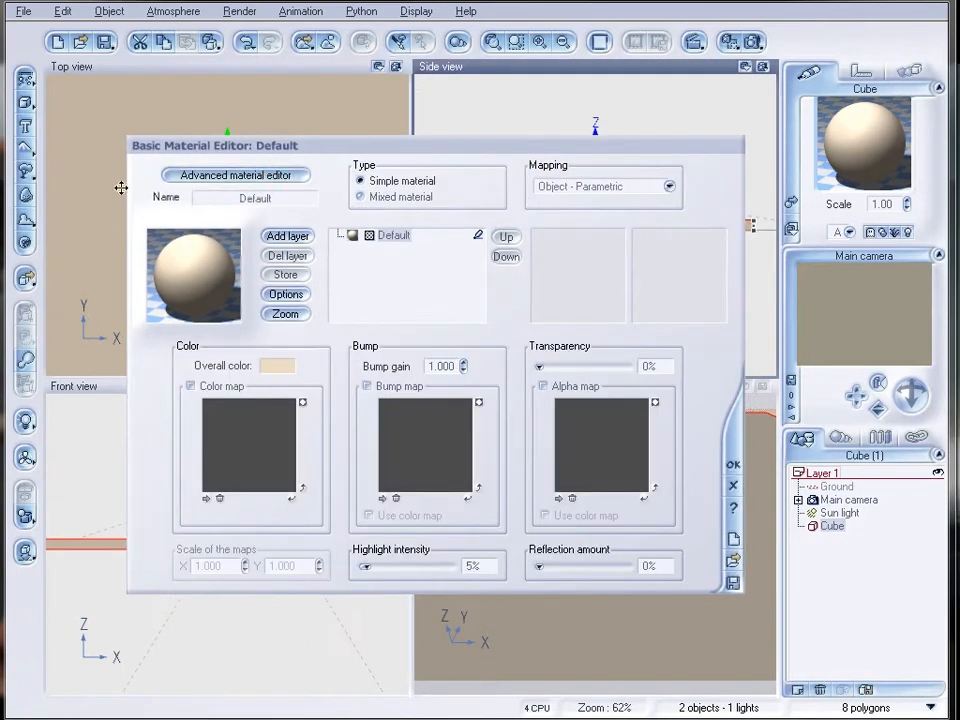
click(212, 177)
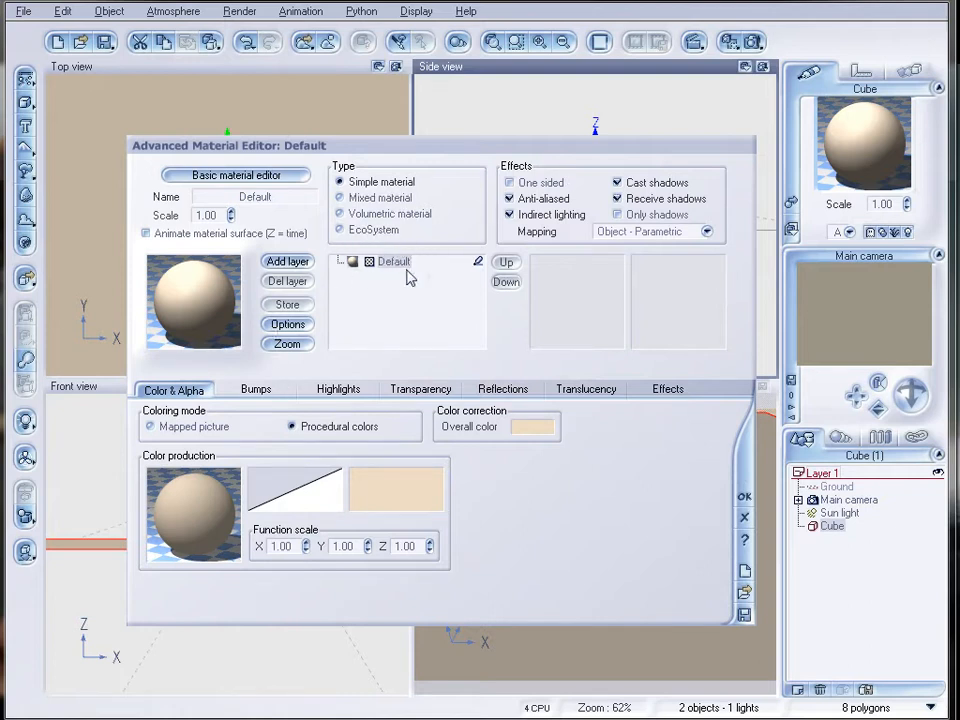
click(341, 231)
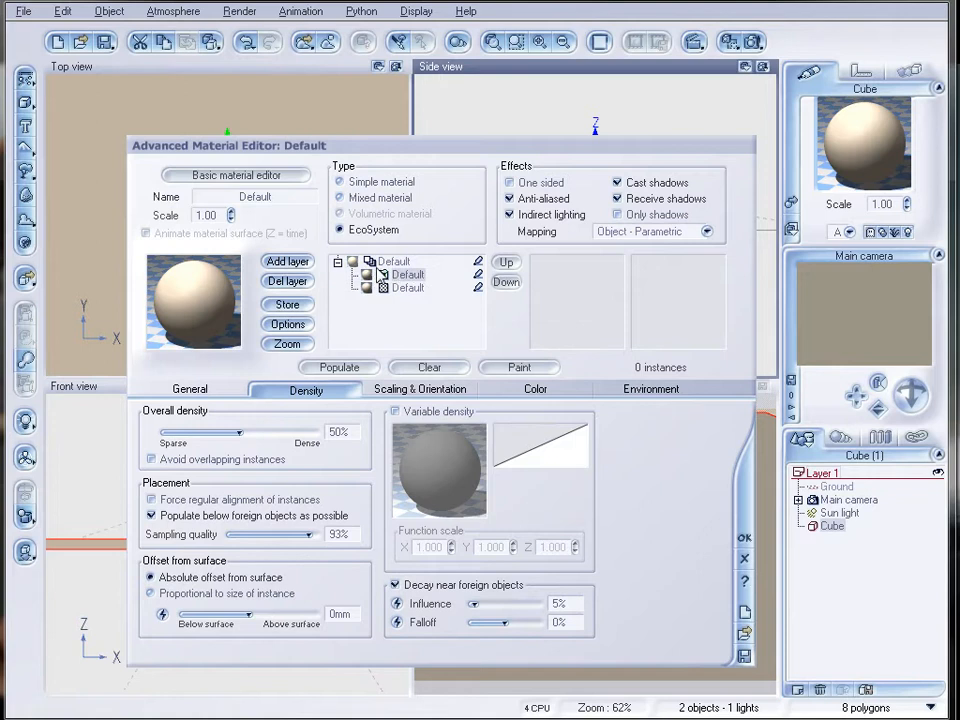
Add two more EcoSystem layers by converting the material's base layer to EcoSystem twice.
click(407, 288)
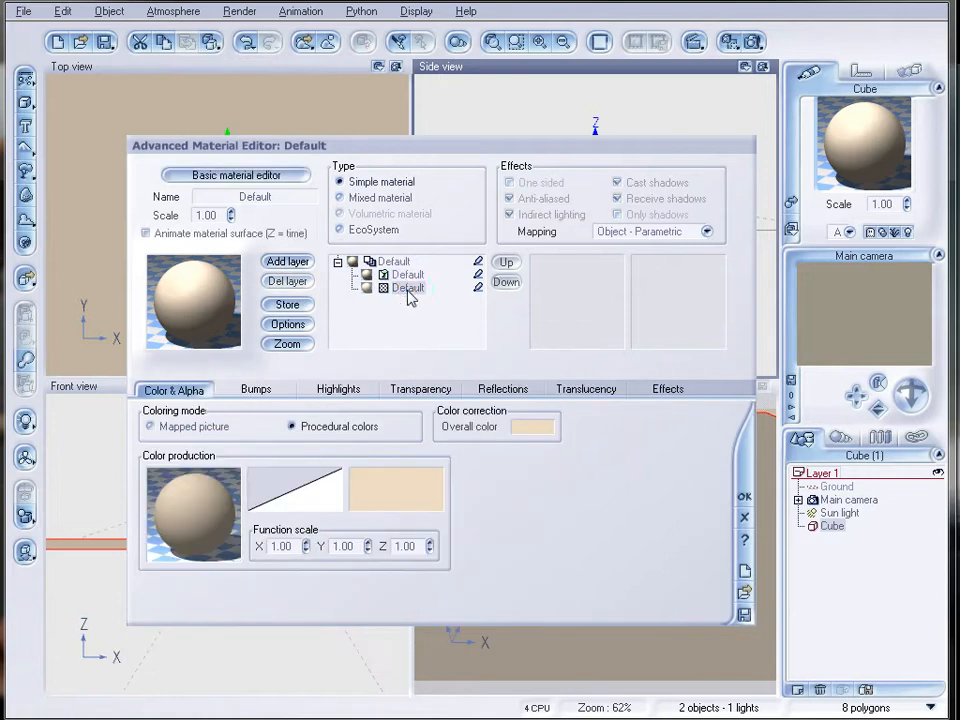
click(383, 230)
click(407, 300)
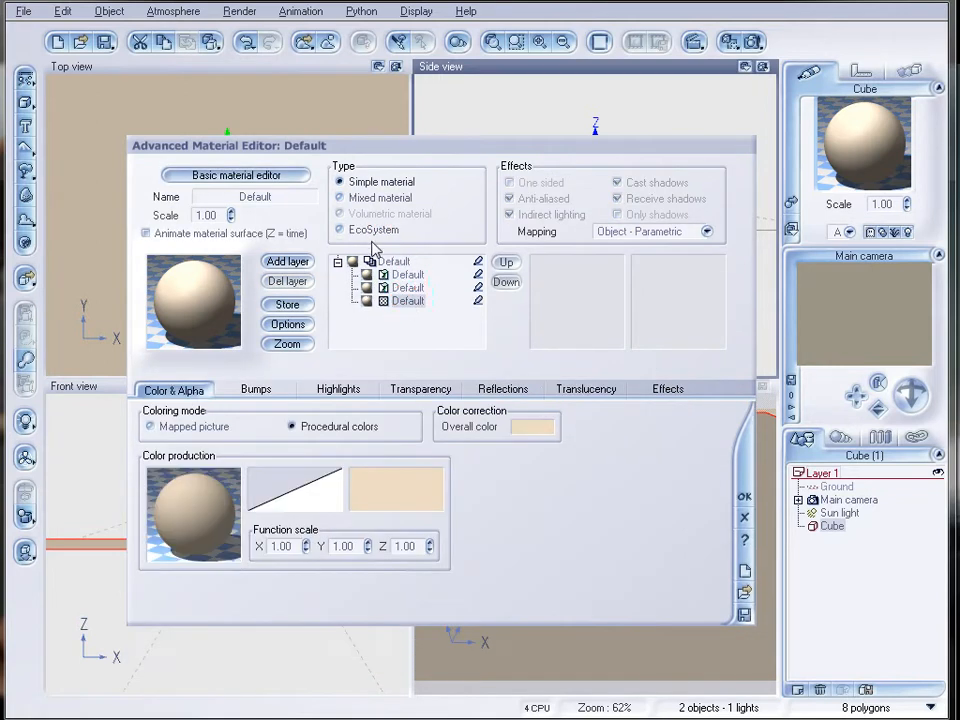
click(369, 228)
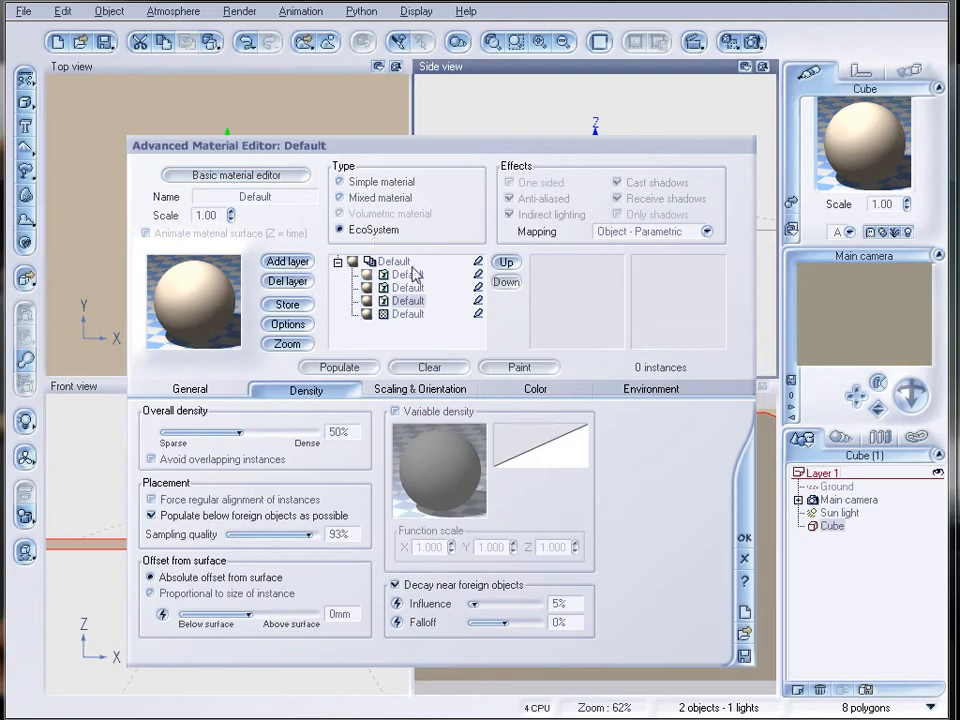
Rename the lowest EcoSystem layer as one and the EcoSystem layer above it as two.
double_click(245, 196)
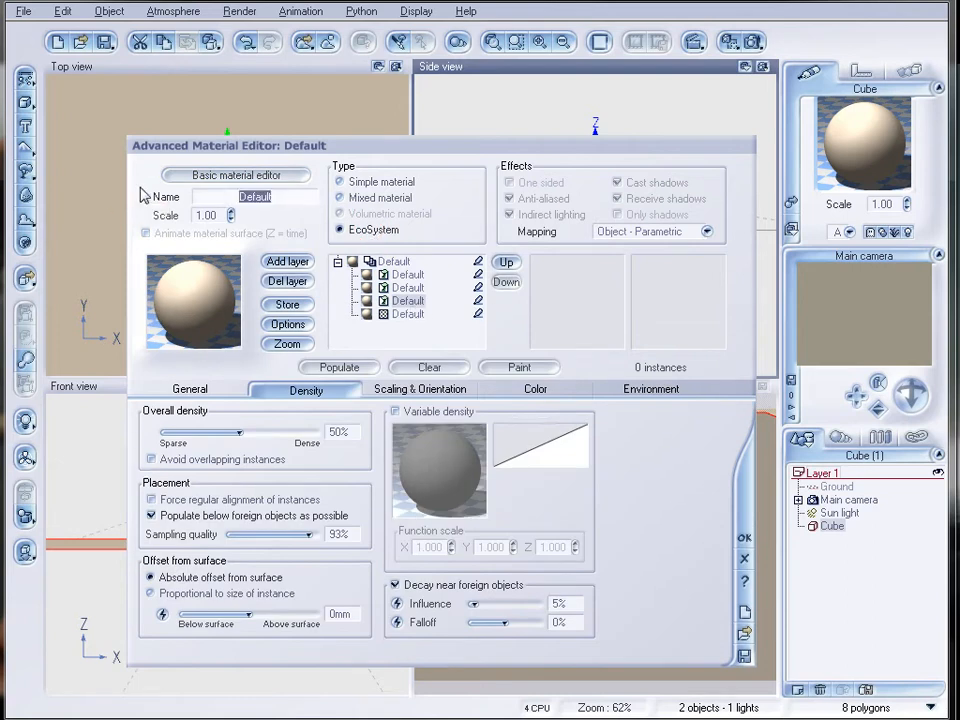
text(one)
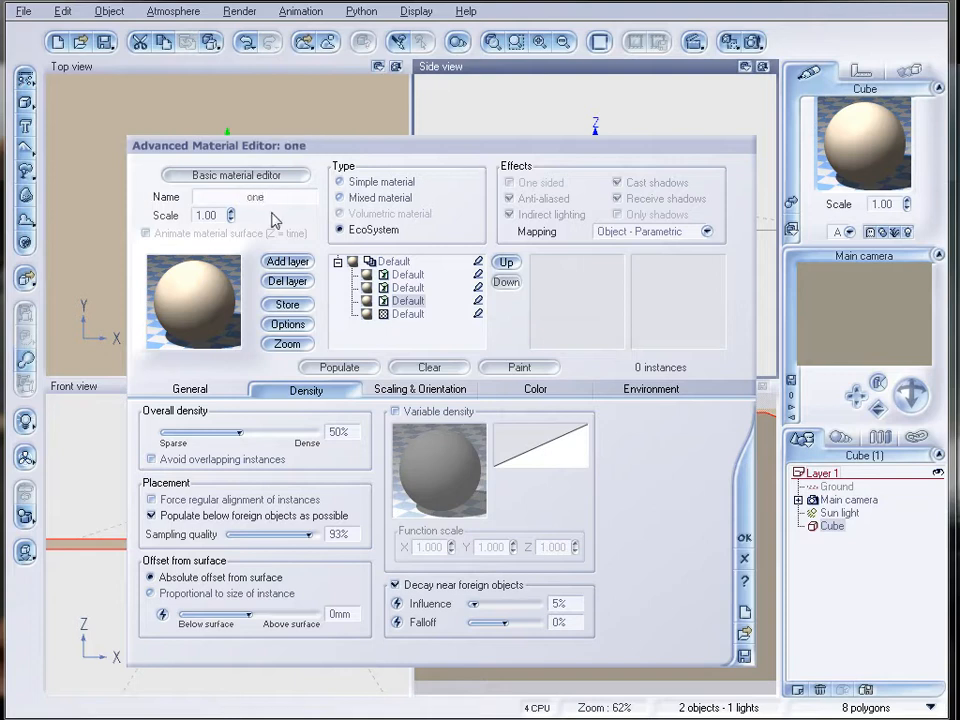
click(405, 288)
double_click(273, 199)
text(two)
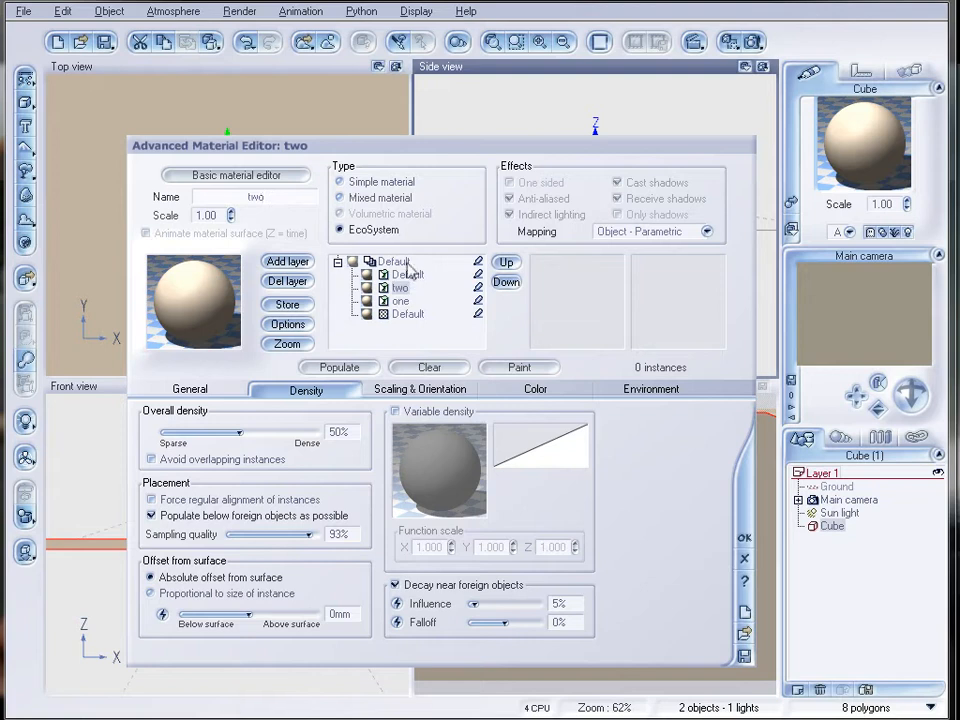
Rename the top EcoSystem layer as three and the simple material layer beneath all of them as base.
click(408, 274)
double_click(280, 201)
text(three)
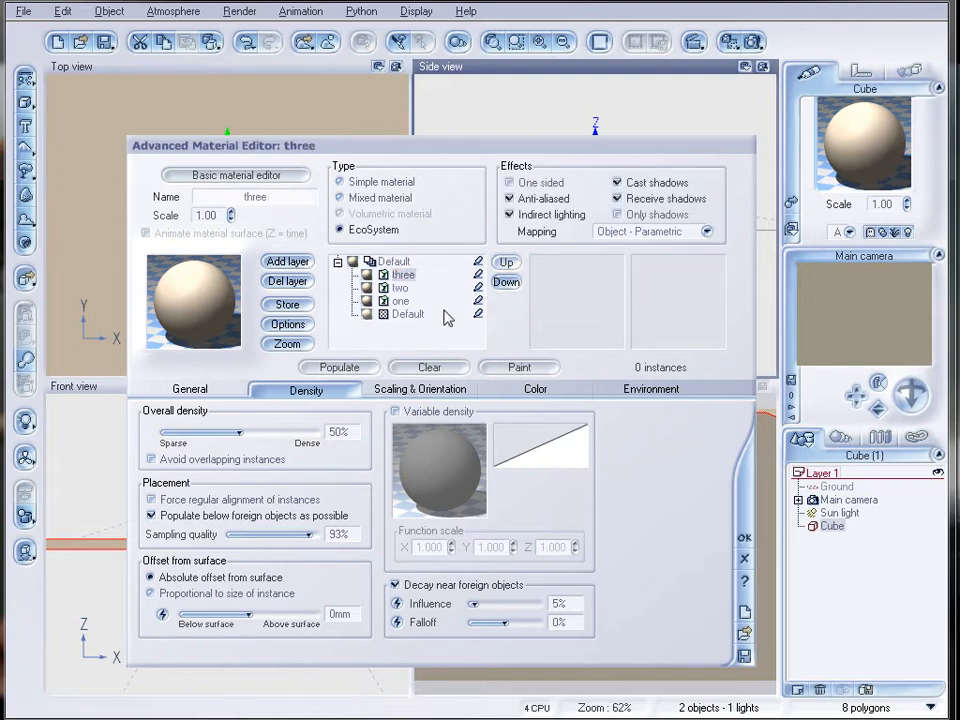
click(400, 301)
click(405, 314)
double_click(282, 195)
text(base)
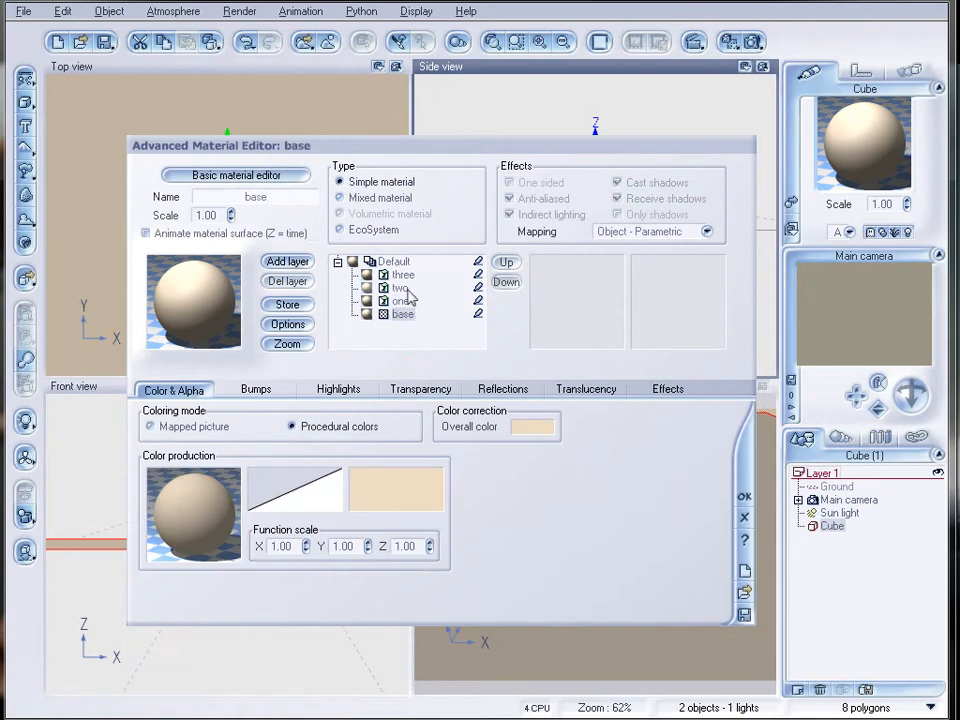
Add the object file Chicken.vob from the echolayers folder to the EcoSystem population of layer one.
click(400, 301)
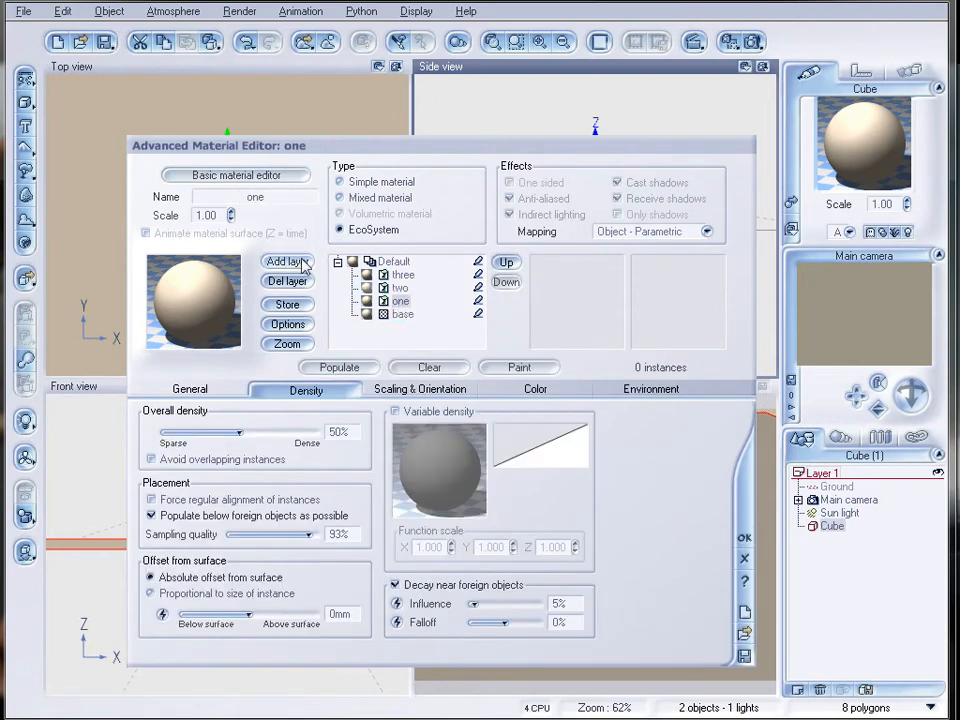
drag(516, 152, 572, 132)
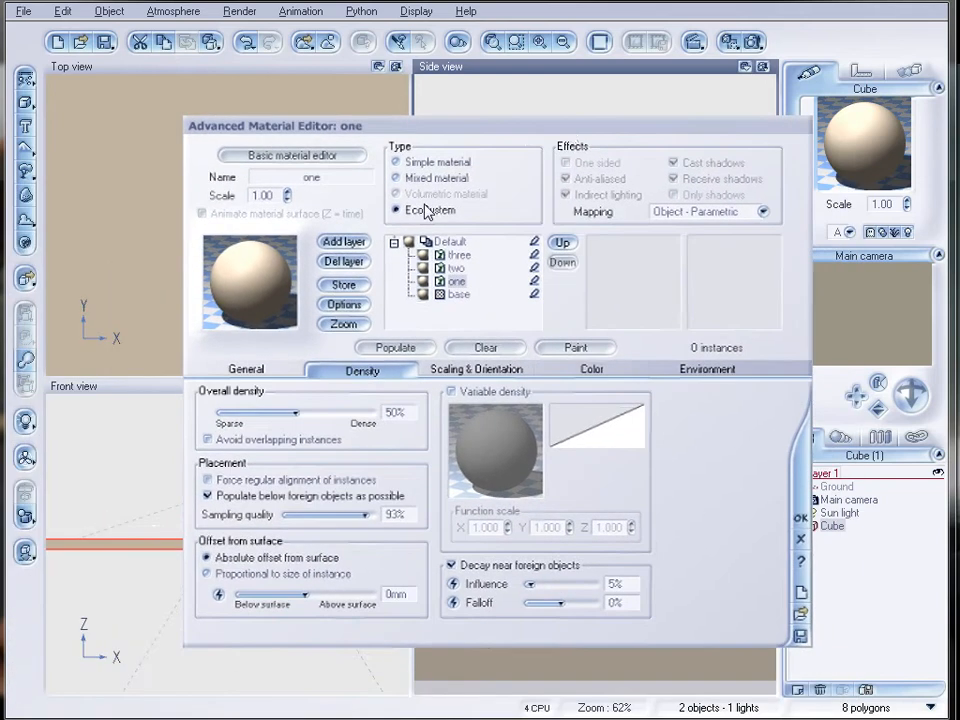
click(265, 375)
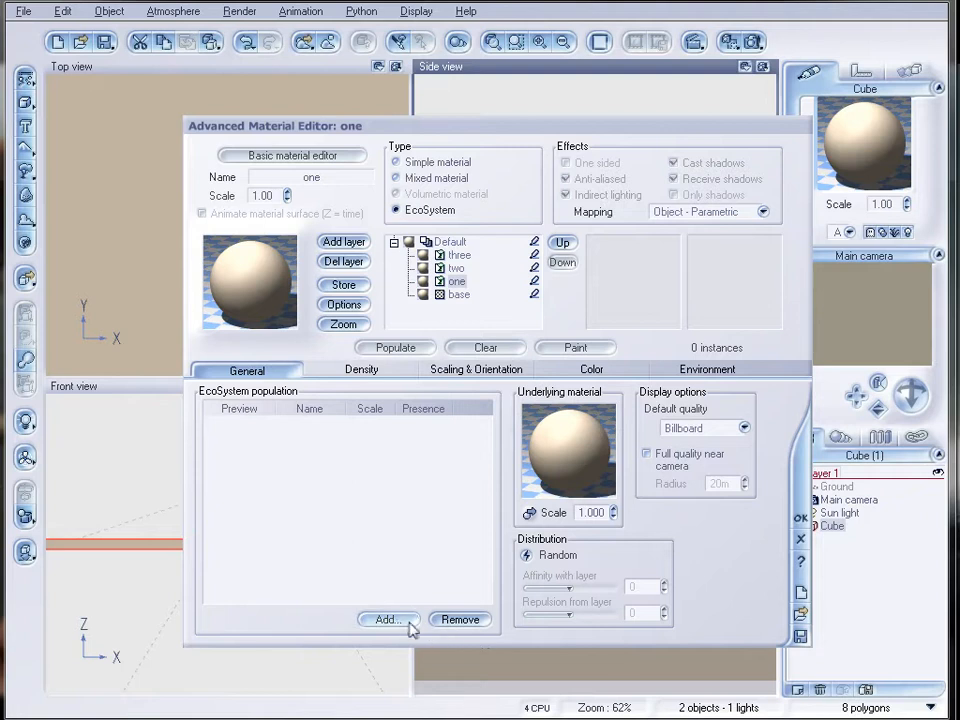
click(398, 622)
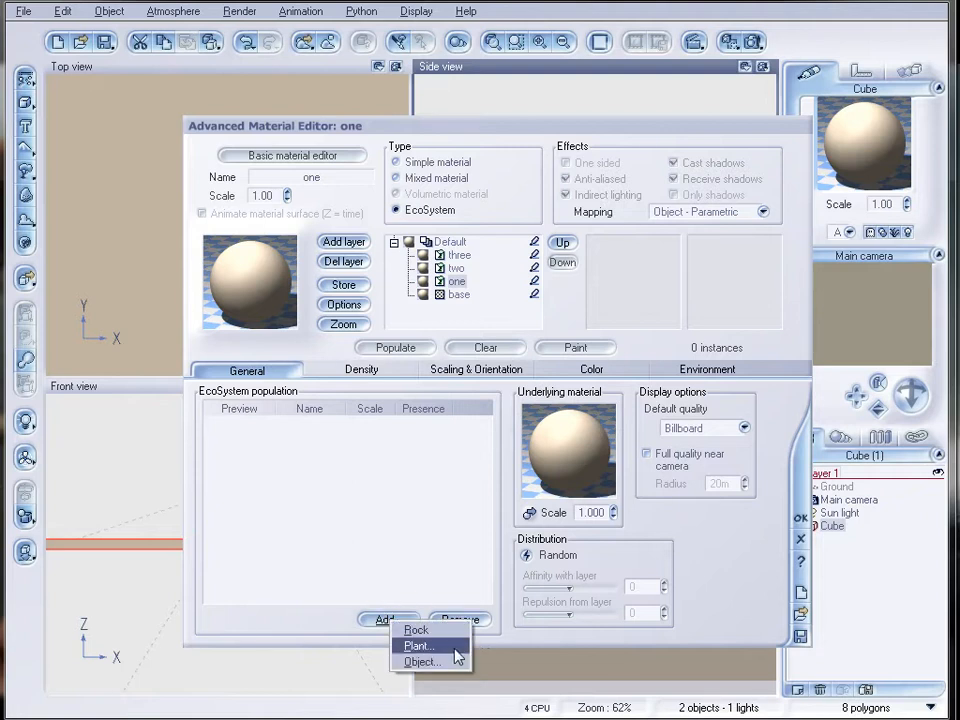
click(440, 663)
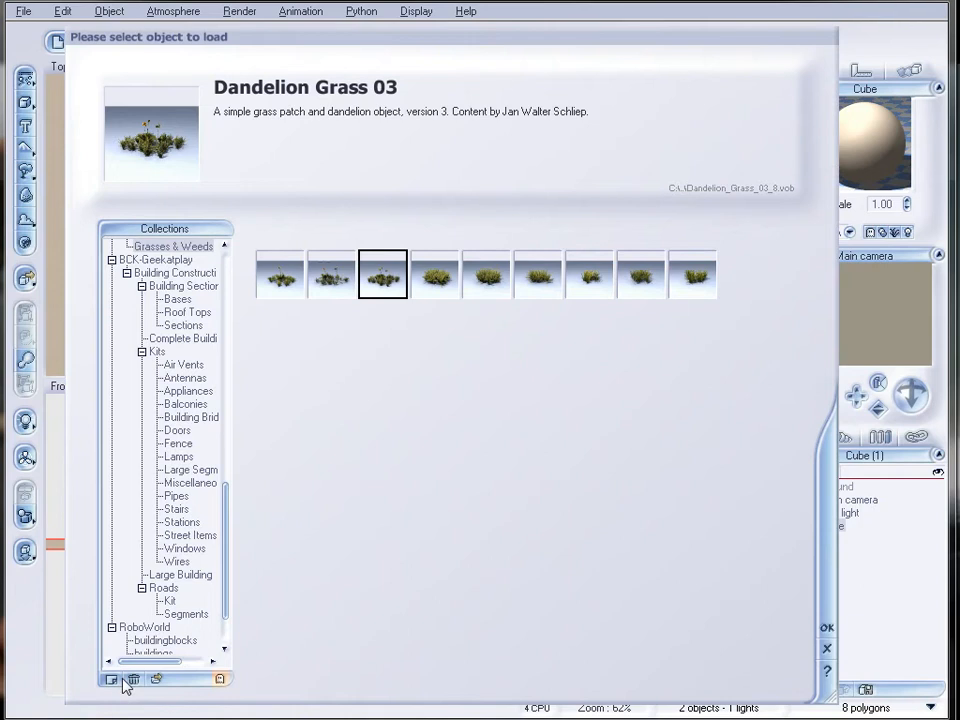
click(153, 679)
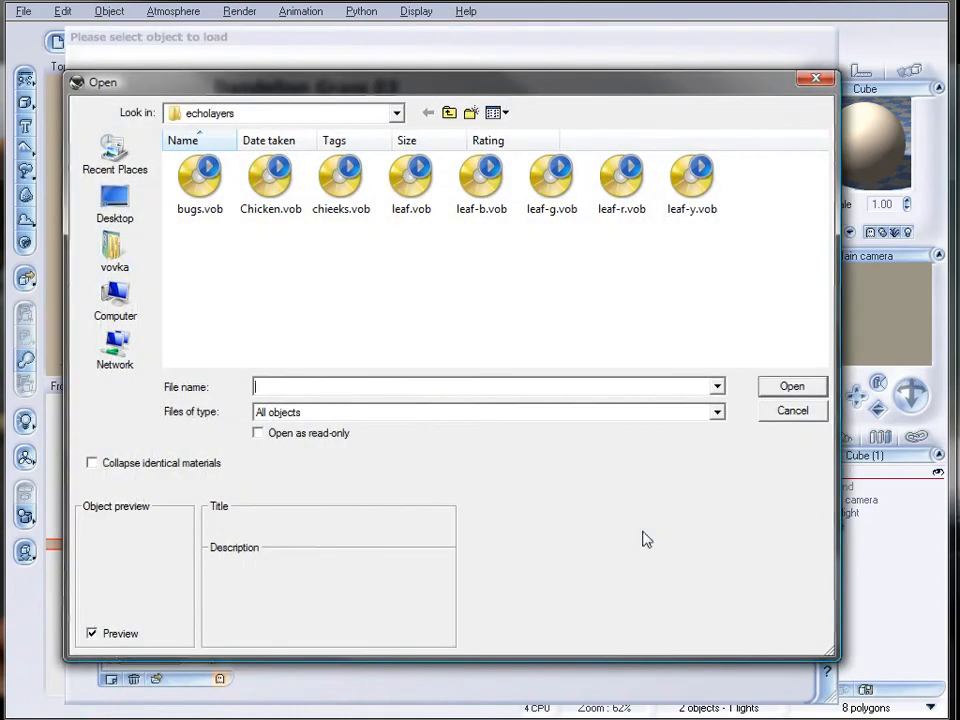
click(265, 180)
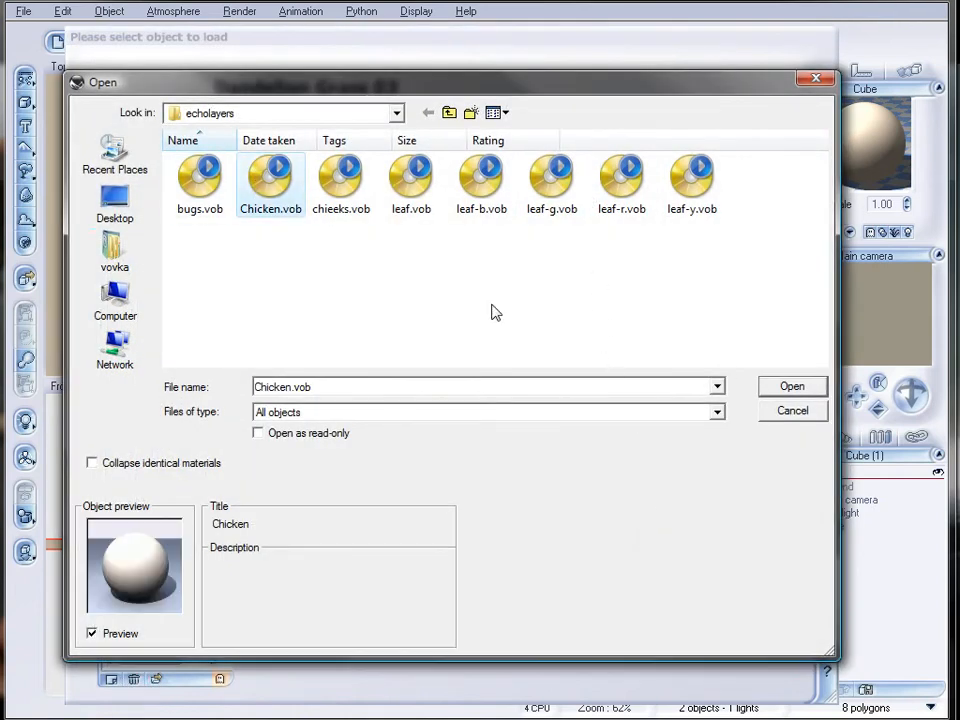
click(782, 388)
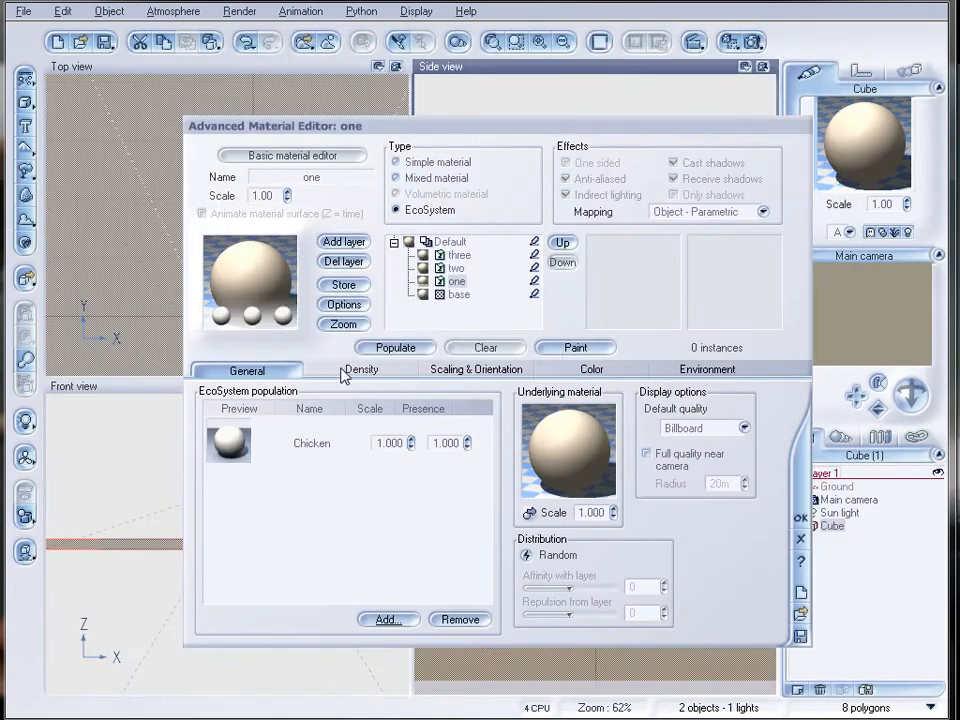
Set layer one's overall density to 28% and populate the layer.
click(342, 370)
drag(319, 412, 285, 412)
click(395, 347)
drag(520, 136, 340, 138)
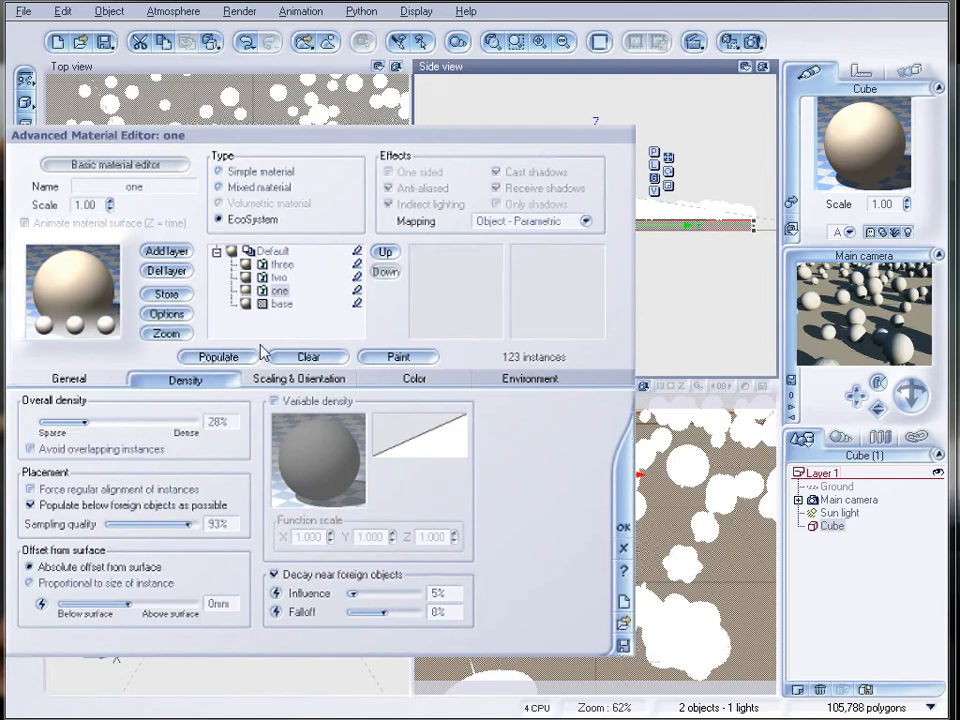
drag(238, 138, 313, 112)
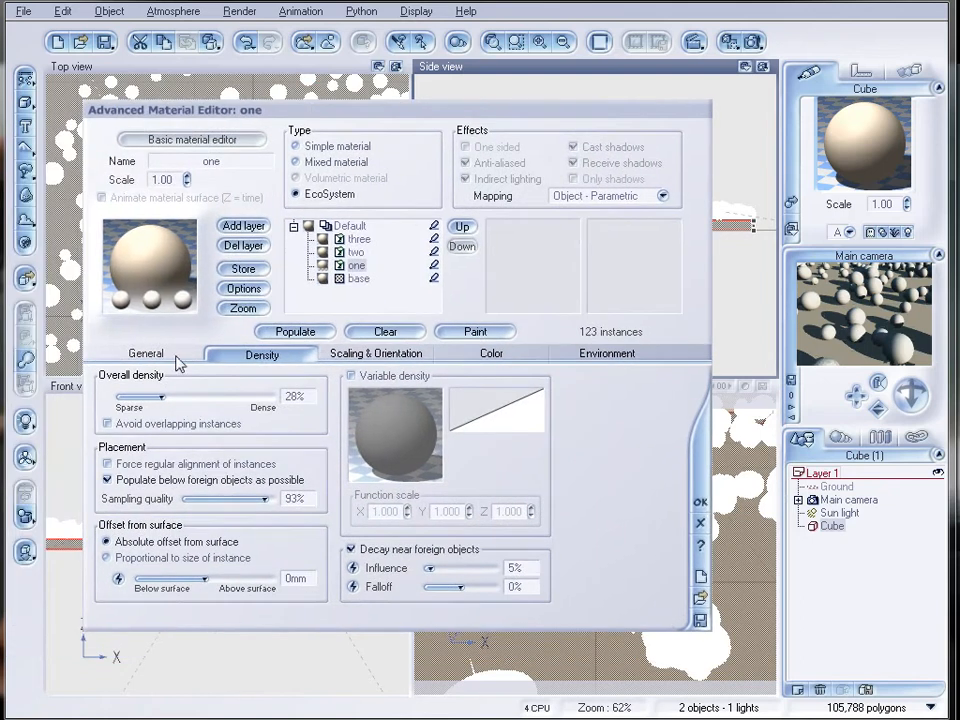
Reduce layer one's overall density to 4%, repopulate the layer and accept the material.
mouse_move(176, 396)
mouse_down()
mouse_move(140, 400)
mouse_move(175, 394)
mouse_up()
click(287, 331)
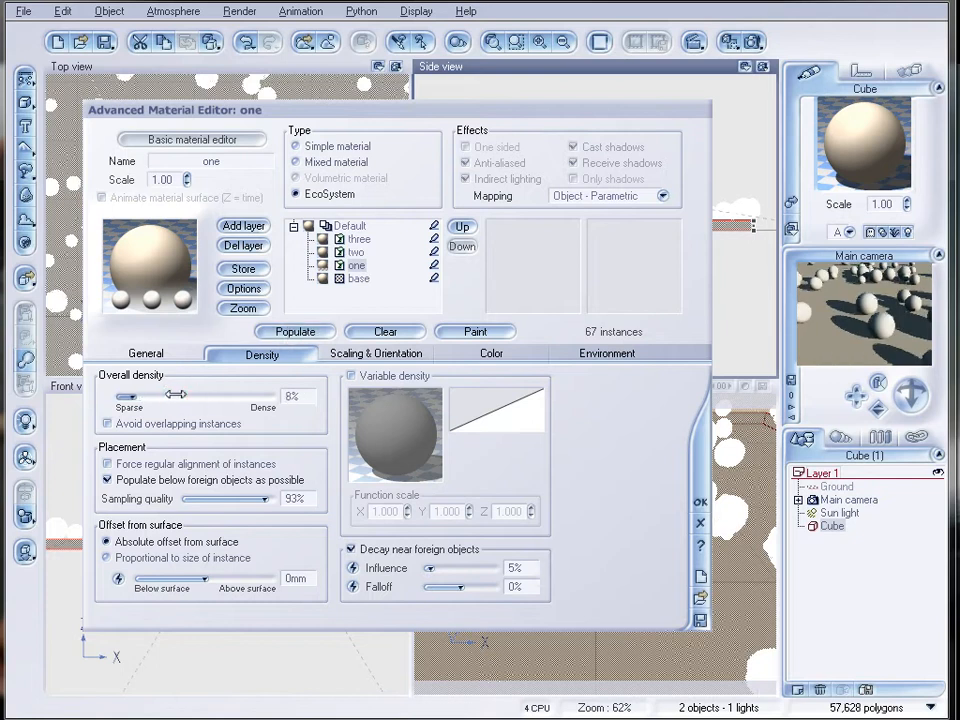
click(303, 331)
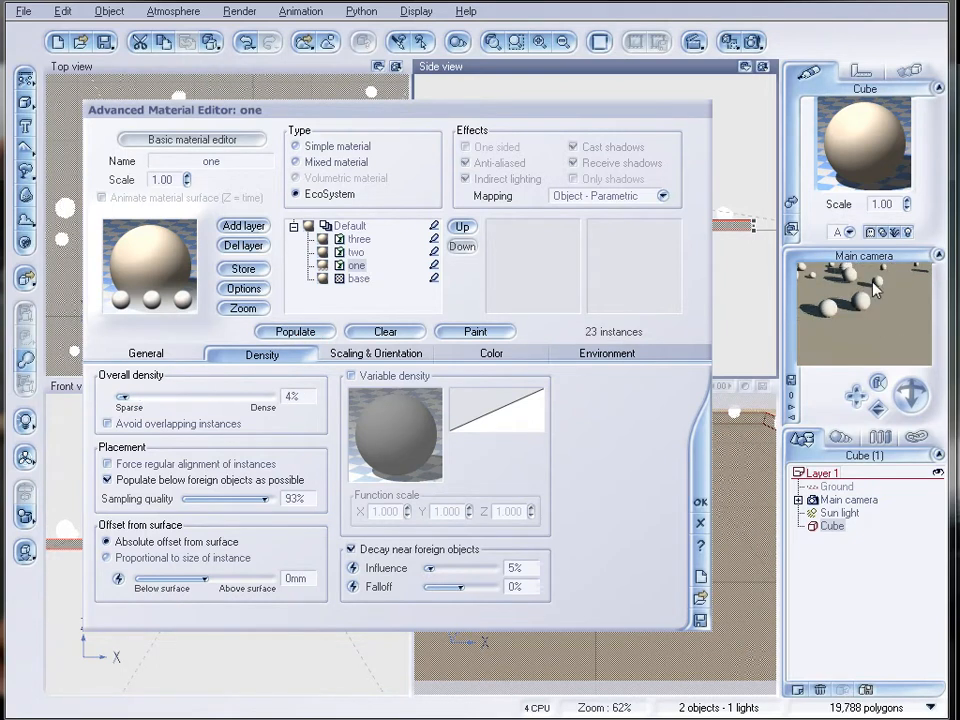
click(699, 505)
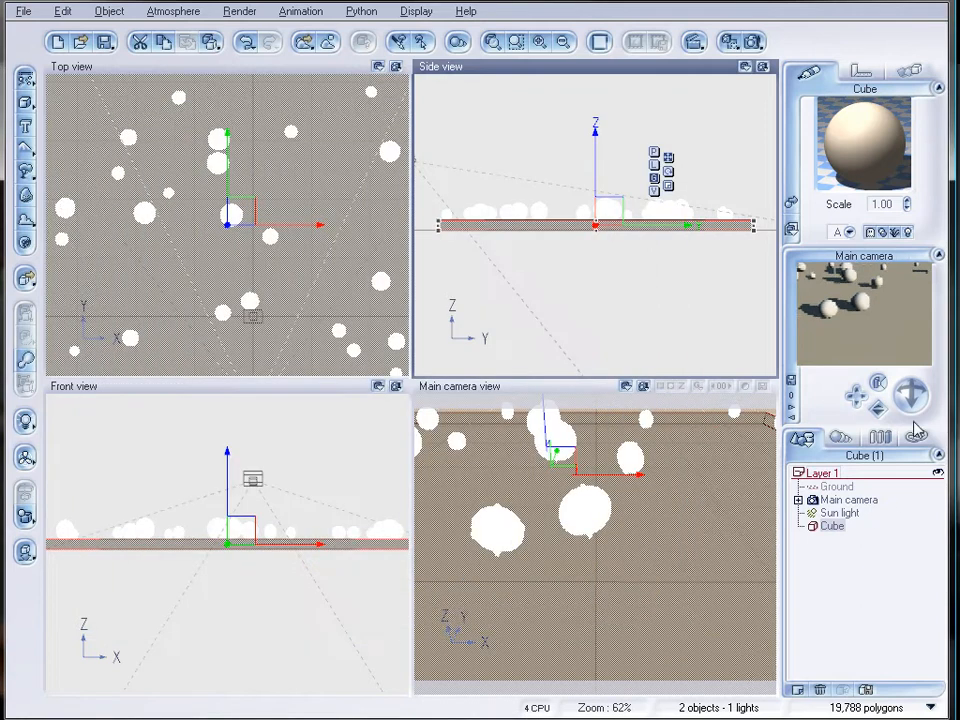
Render the scene to screen at 640x480 with the Preview quality preset and close the render display.
click(755, 41)
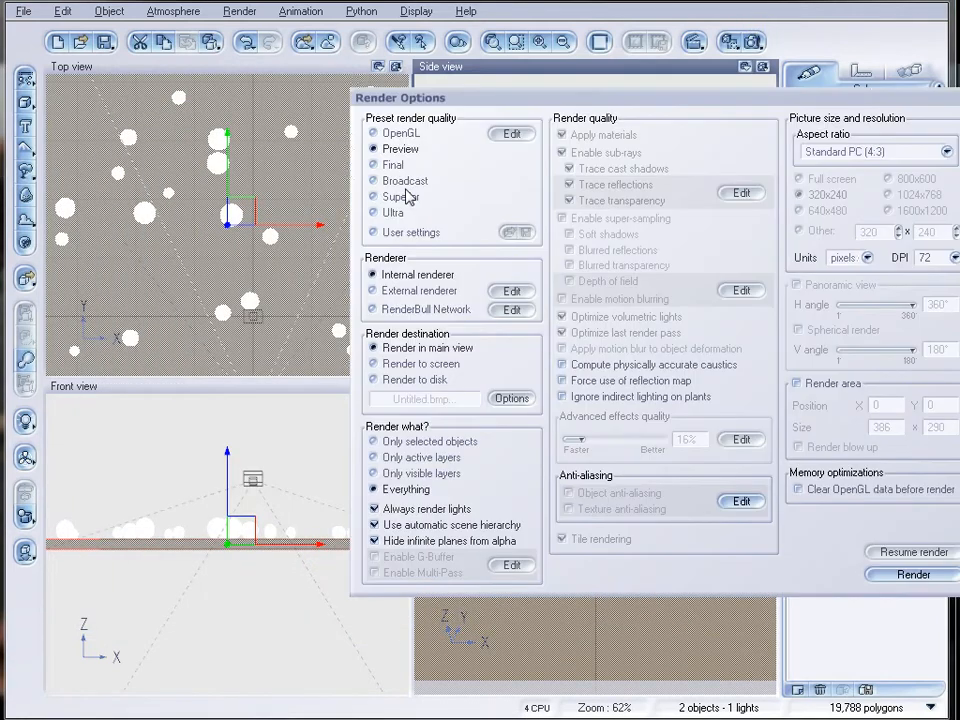
click(376, 363)
click(812, 210)
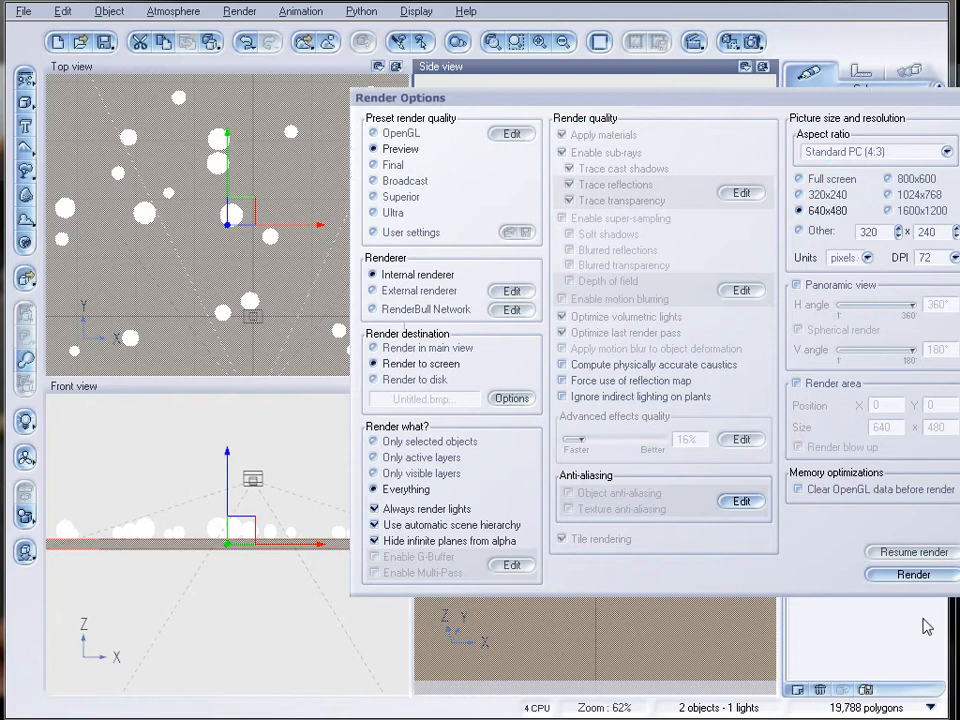
click(911, 574)
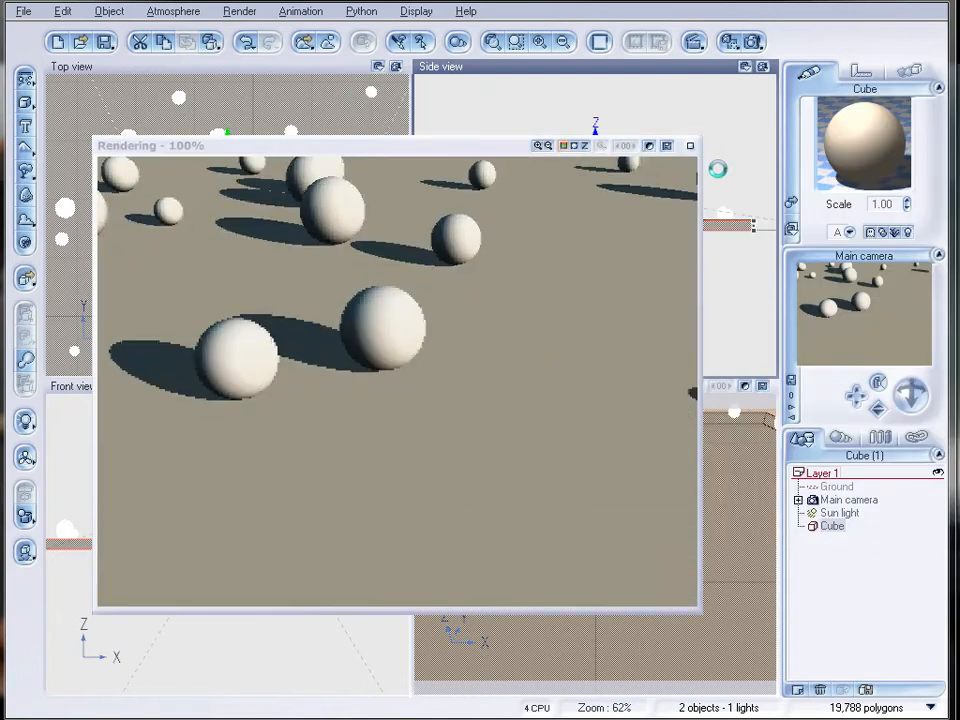
click(690, 146)
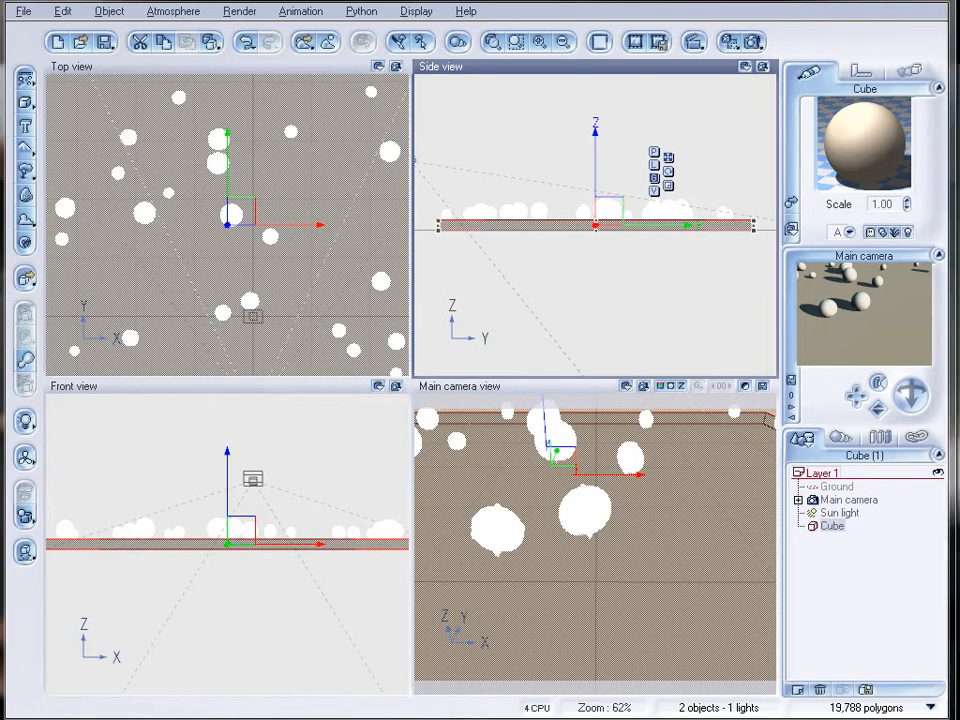
Move the main camera farther back and higher above the slab and turn it slightly to frame more of the scene.
click(849, 499)
drag(597, 223, 553, 162)
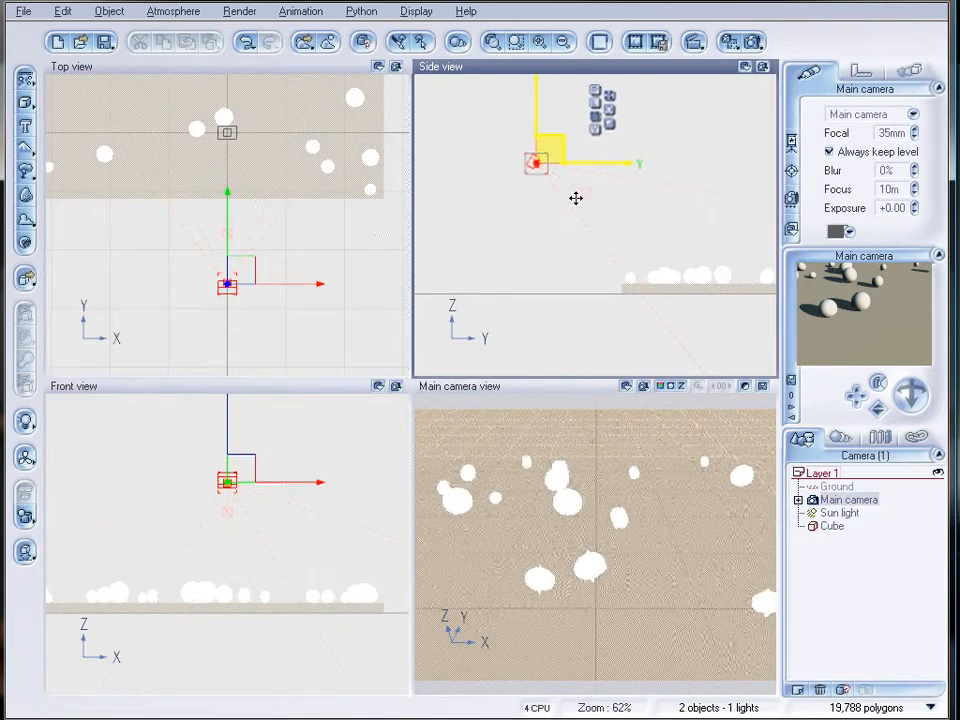
mouse_move(917, 387)
mouse_down()
mouse_move(899, 387)
mouse_move(914, 391)
mouse_up()
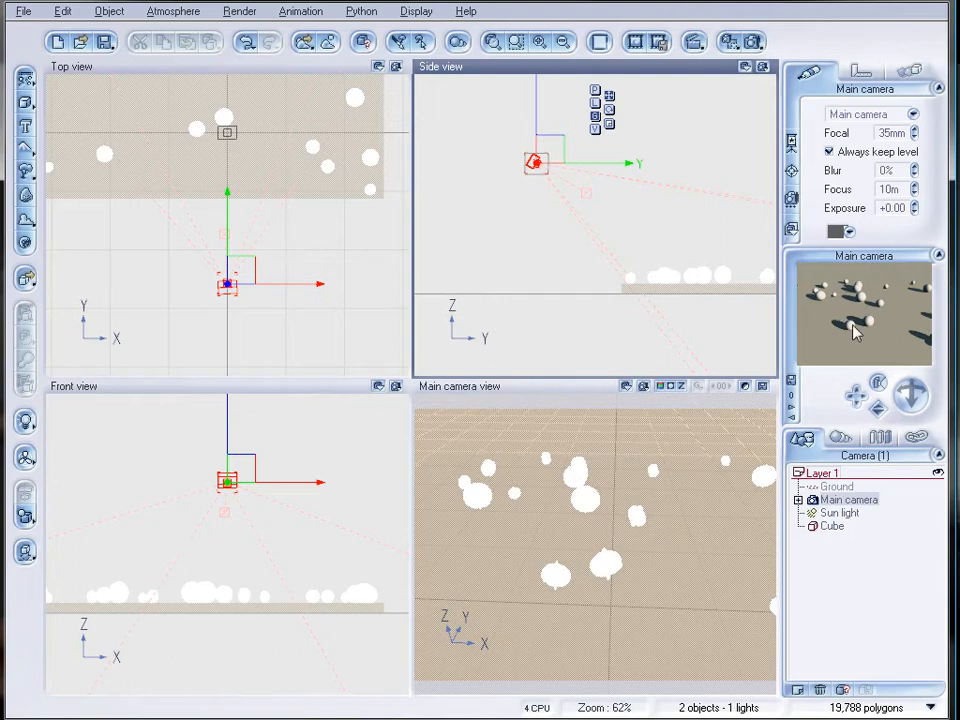
In the Cube's material, add the object file chieeks.vob from the echolayers folder to layer two's EcoSystem population and populate the layer.
click(832, 525)
double_click(853, 143)
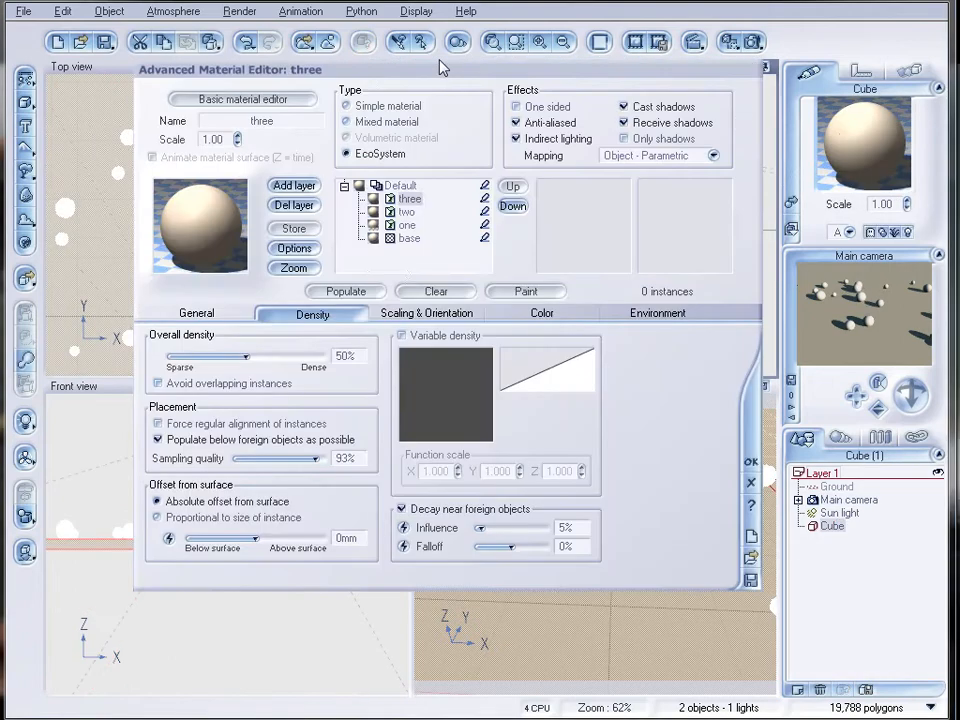
drag(466, 77, 463, 105)
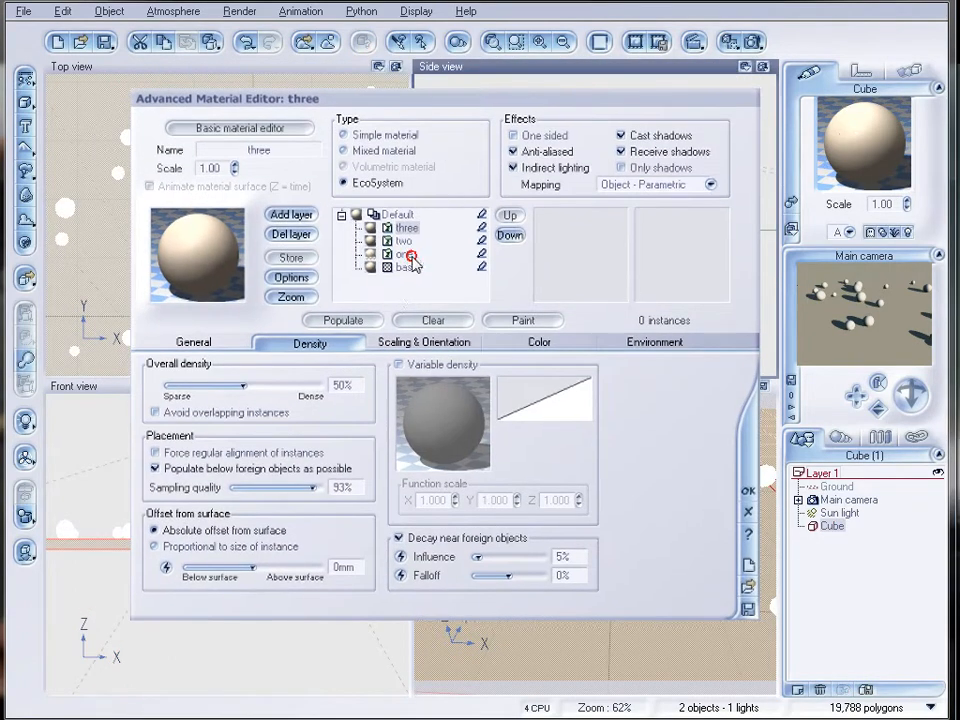
click(404, 254)
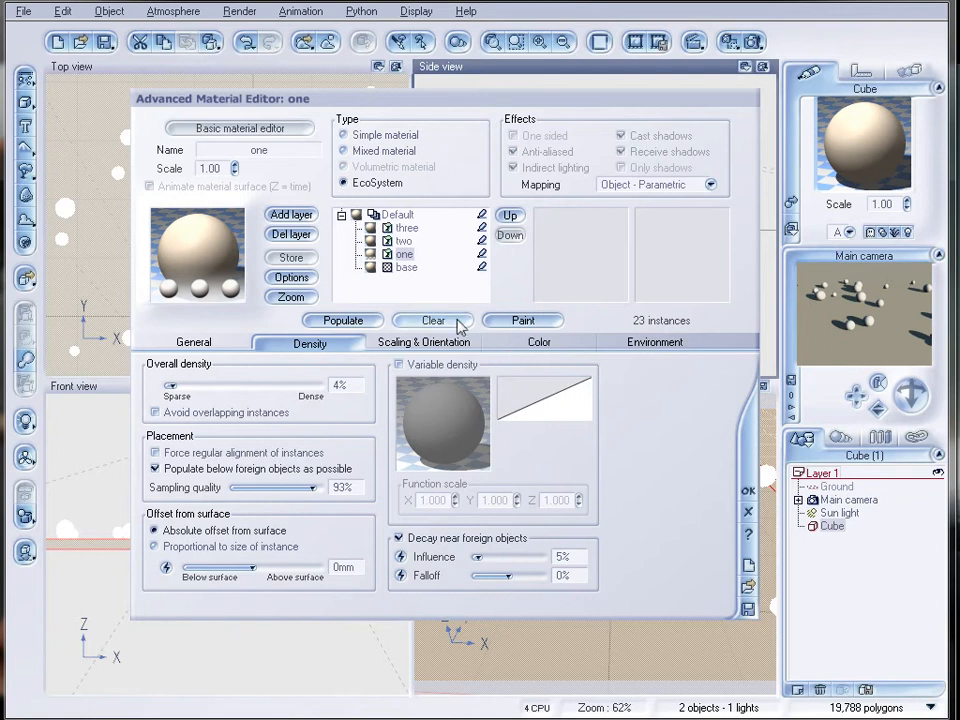
click(410, 241)
click(212, 345)
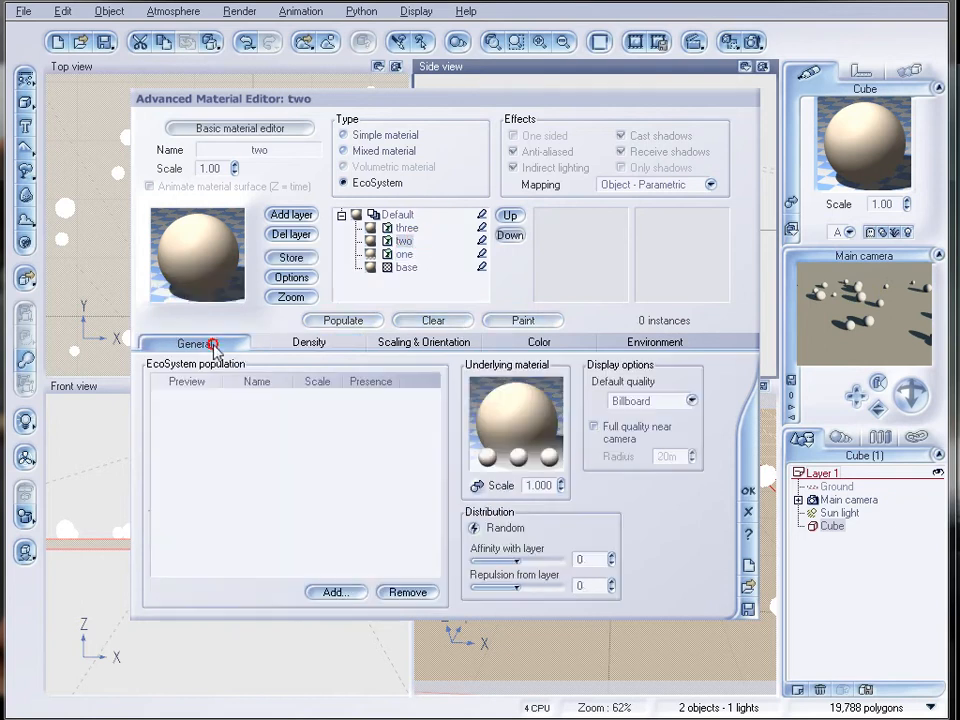
click(340, 592)
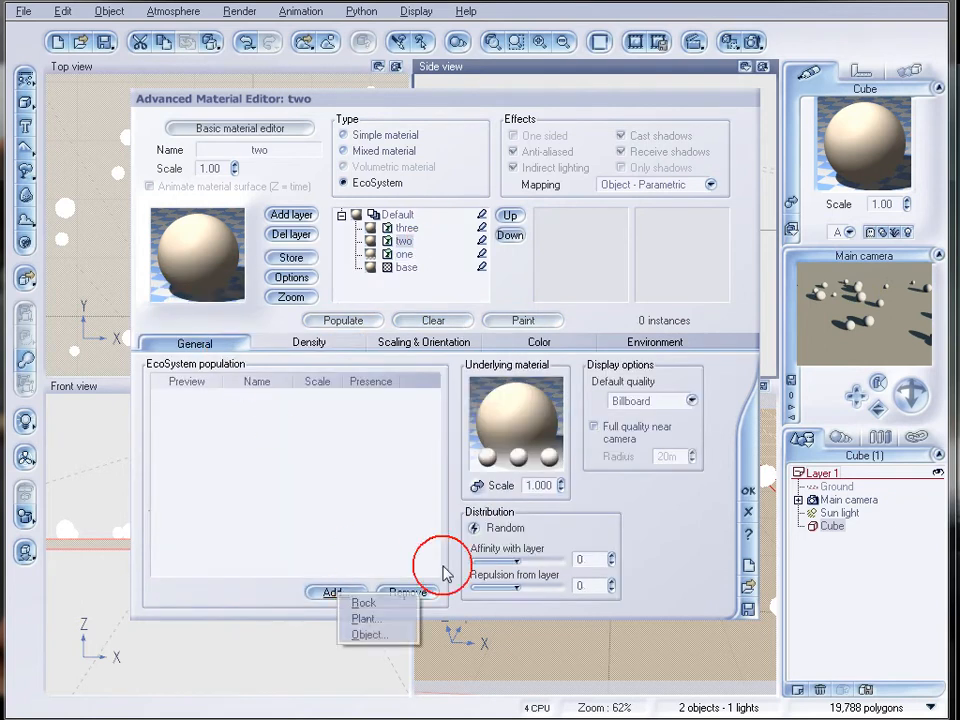
click(388, 636)
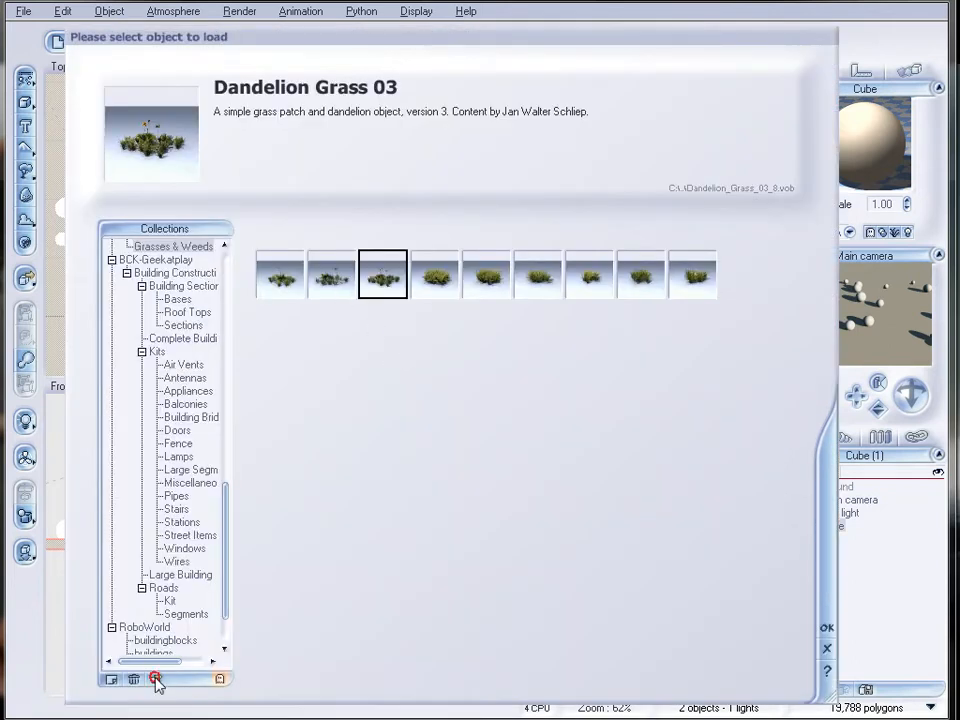
click(157, 680)
click(348, 182)
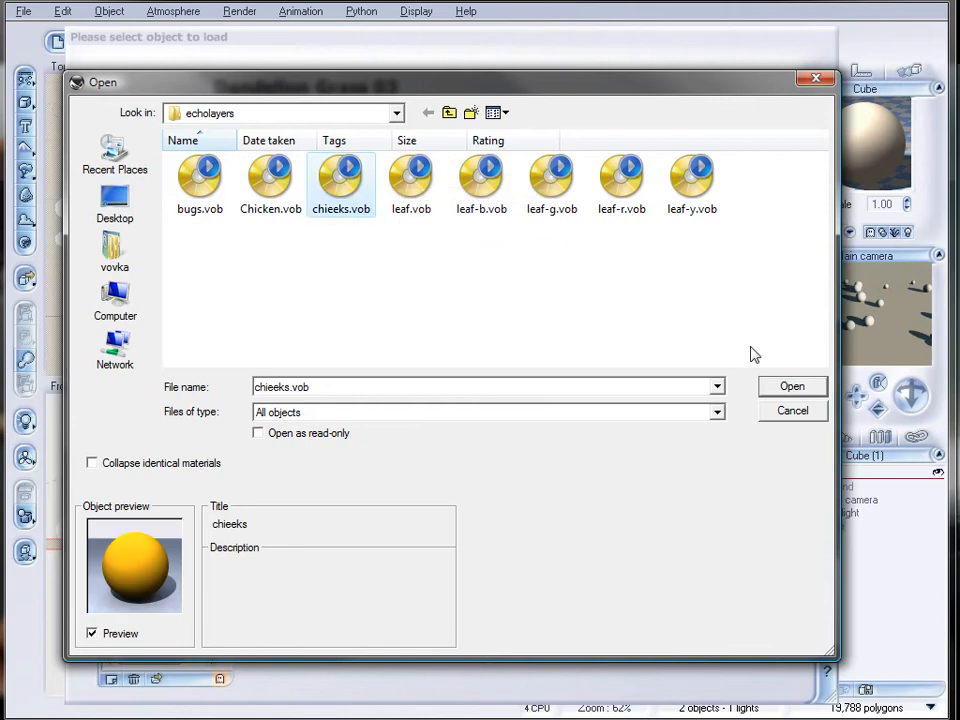
click(792, 386)
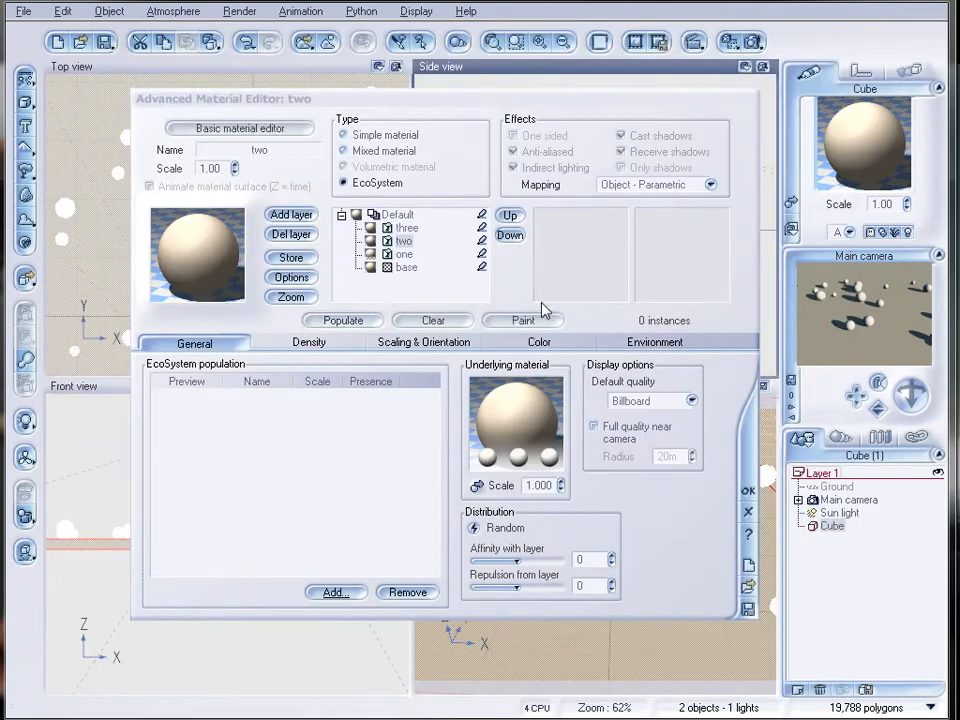
click(348, 322)
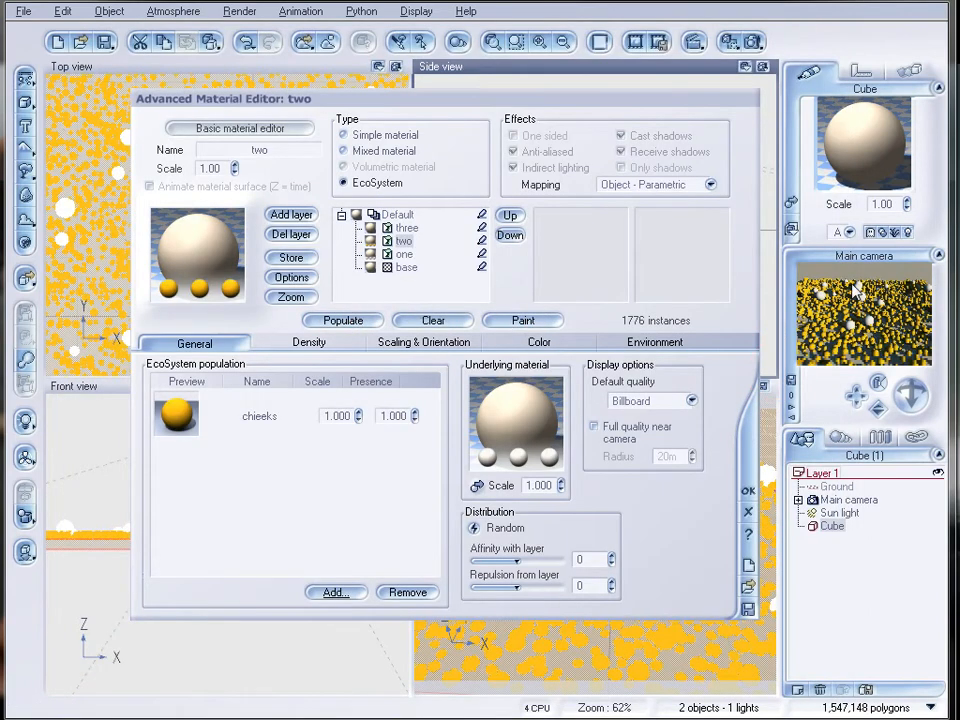
Set layer two's overall density to 23% and repopulate the layer.
click(312, 341)
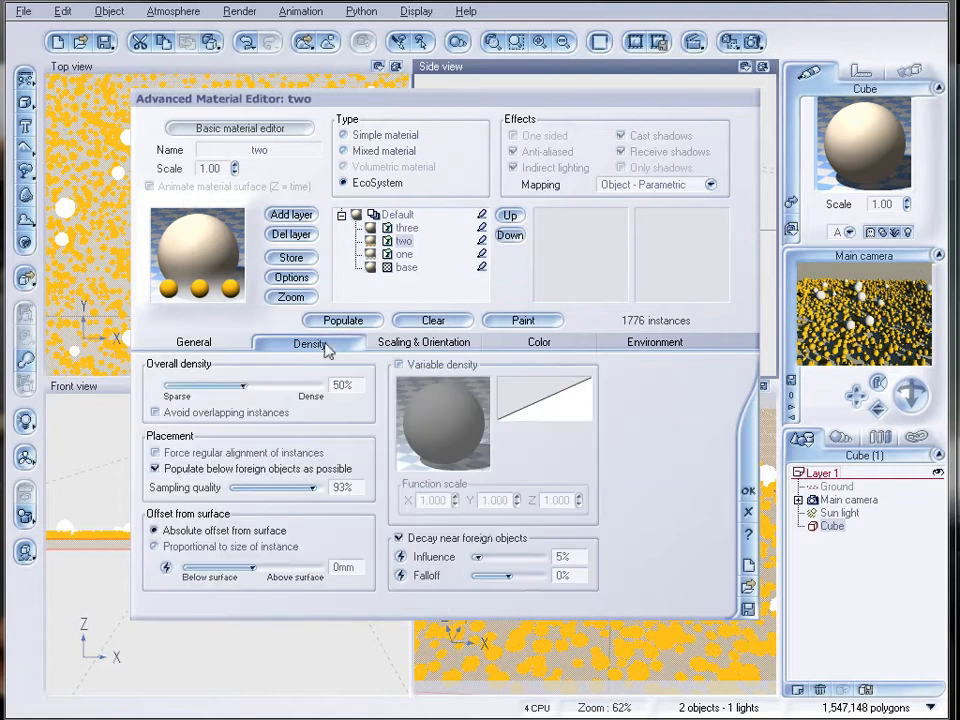
drag(251, 387, 208, 385)
click(343, 320)
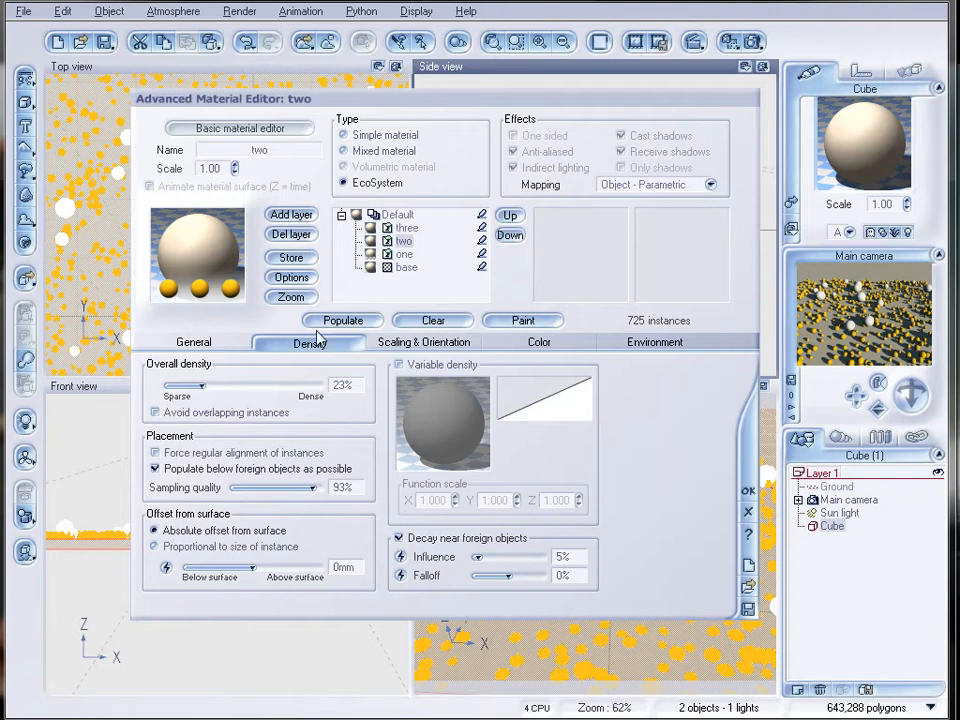
Set layer two's affinity with layer to 100 and repopulate the layer.
click(205, 342)
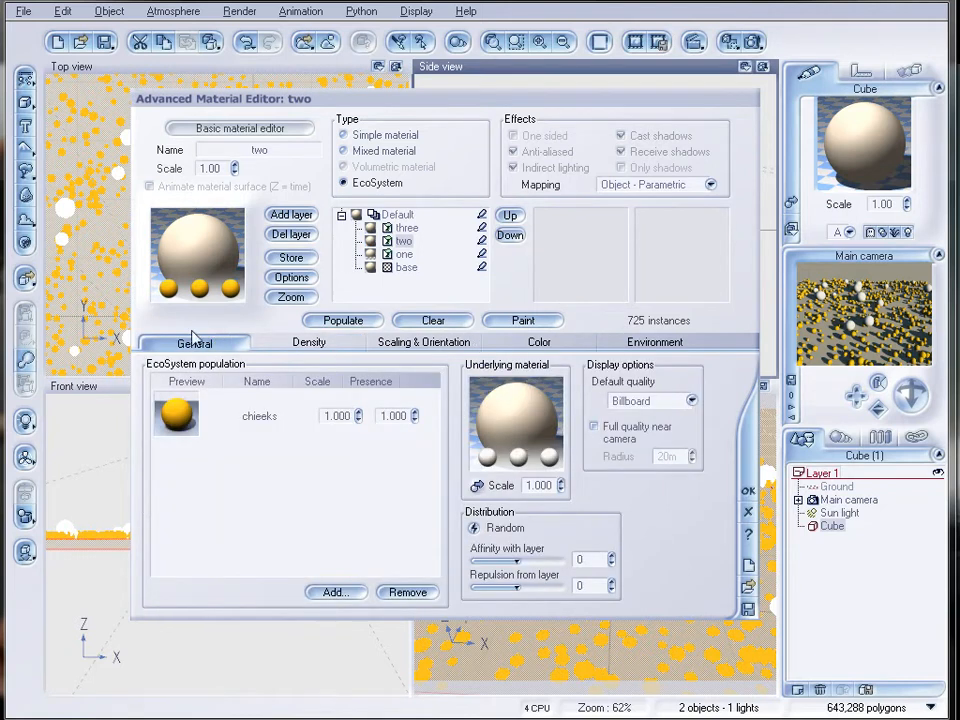
click(400, 241)
drag(516, 558, 583, 560)
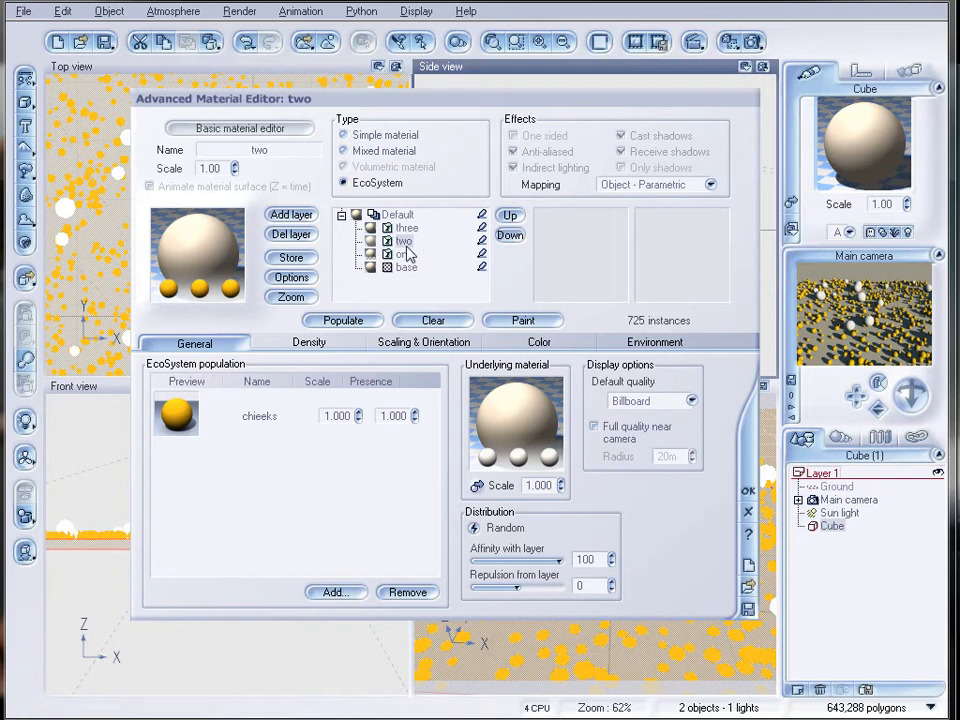
click(342, 320)
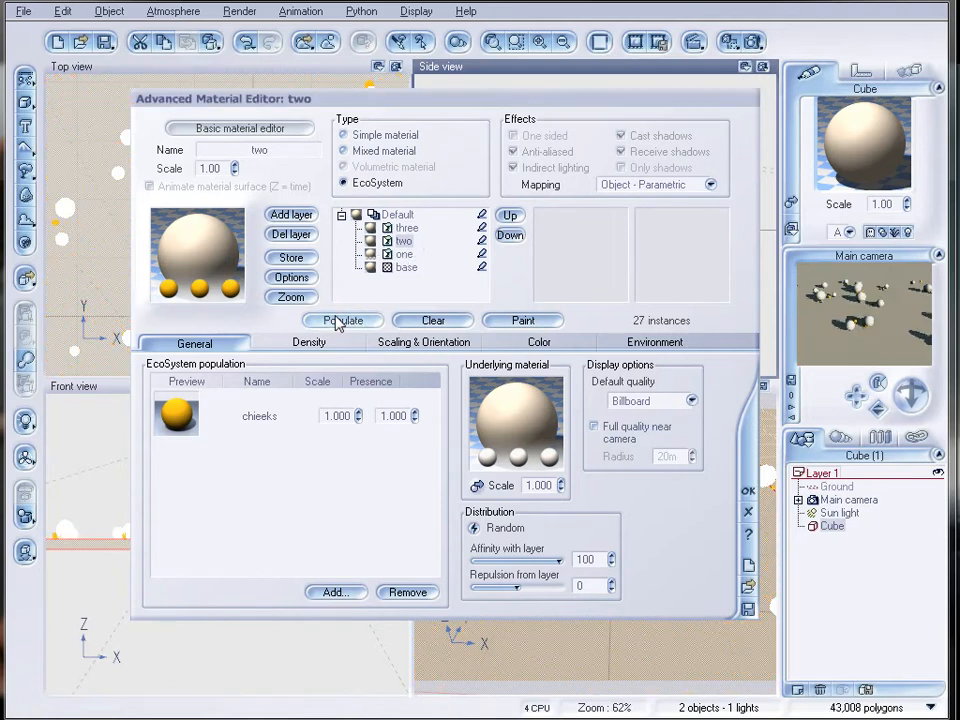
Set layer two's overall density to 79%, repopulate it and check the result with a render.
click(300, 343)
drag(289, 374, 298, 375)
click(342, 320)
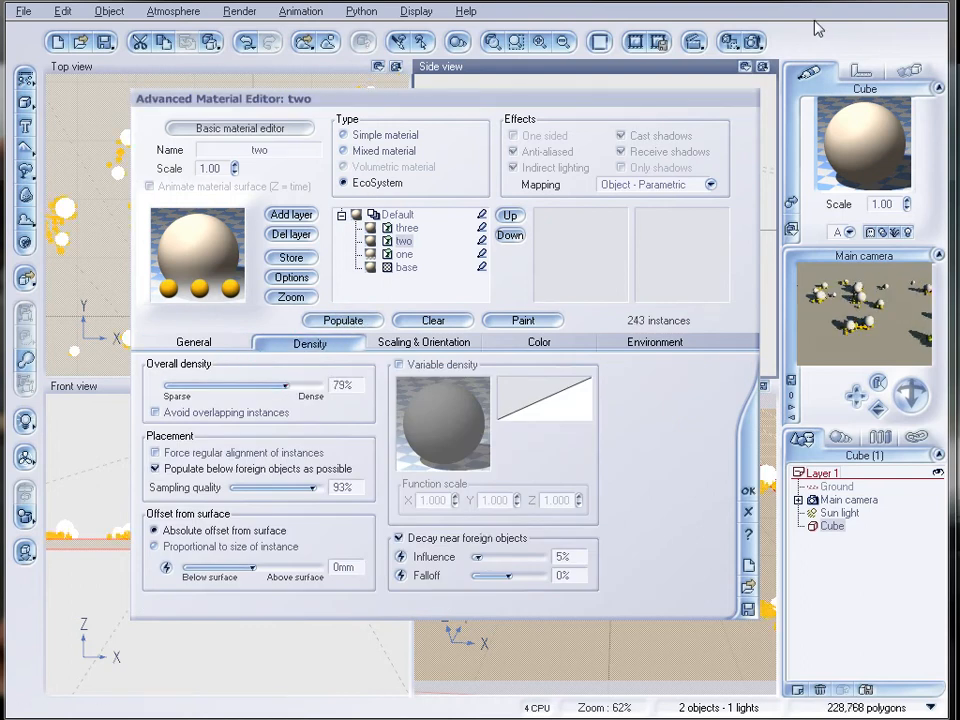
click(752, 43)
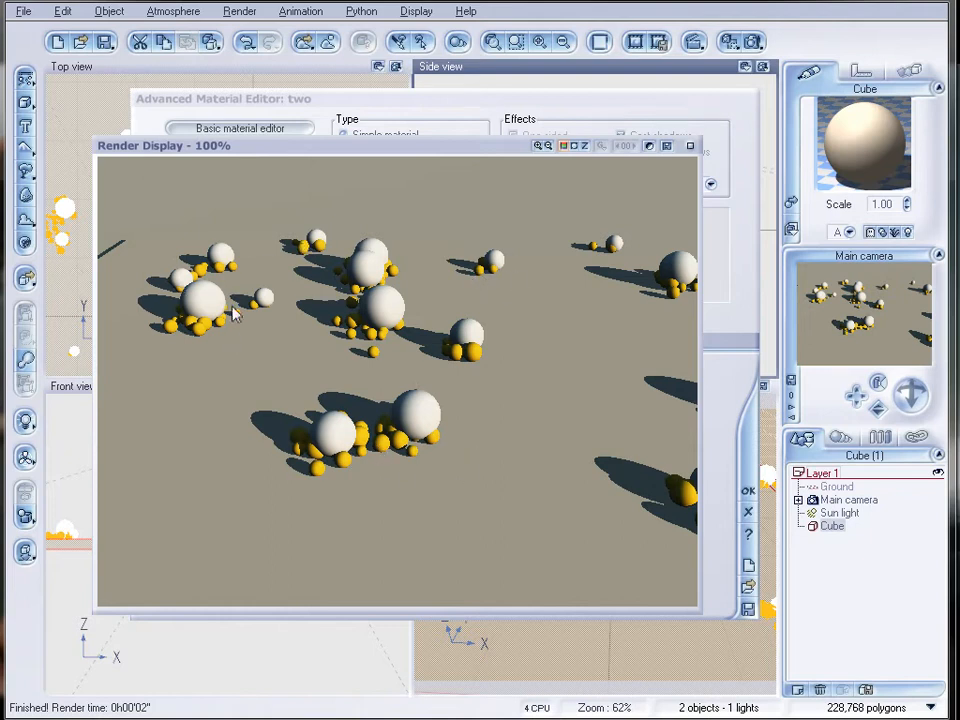
click(690, 146)
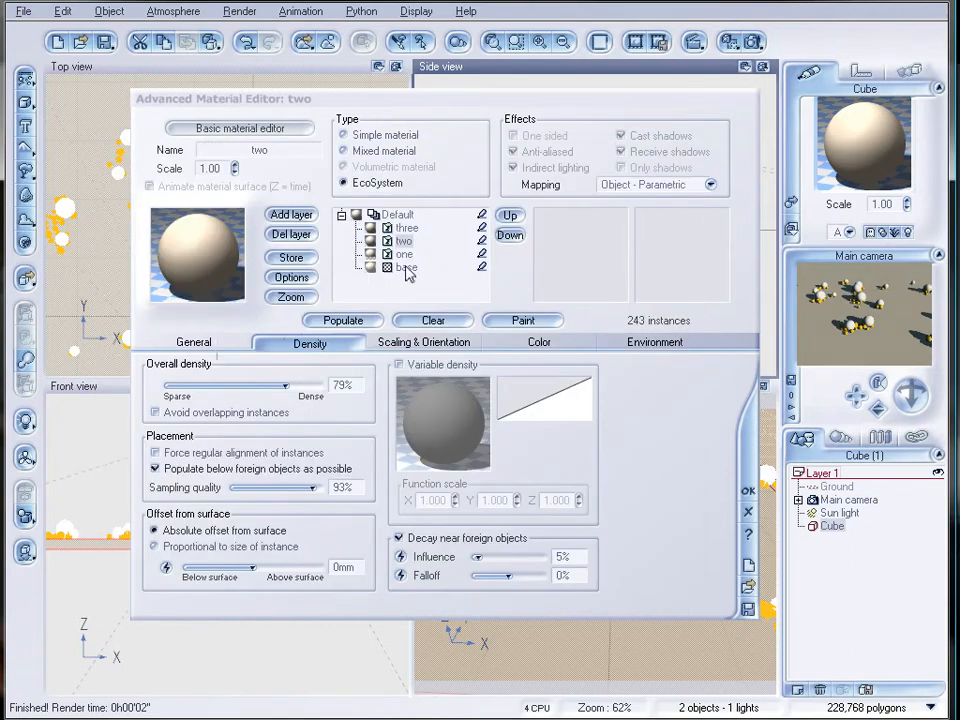
Set layer two's affinity with layer to 53, repopulate it and check the result with a render.
click(197, 346)
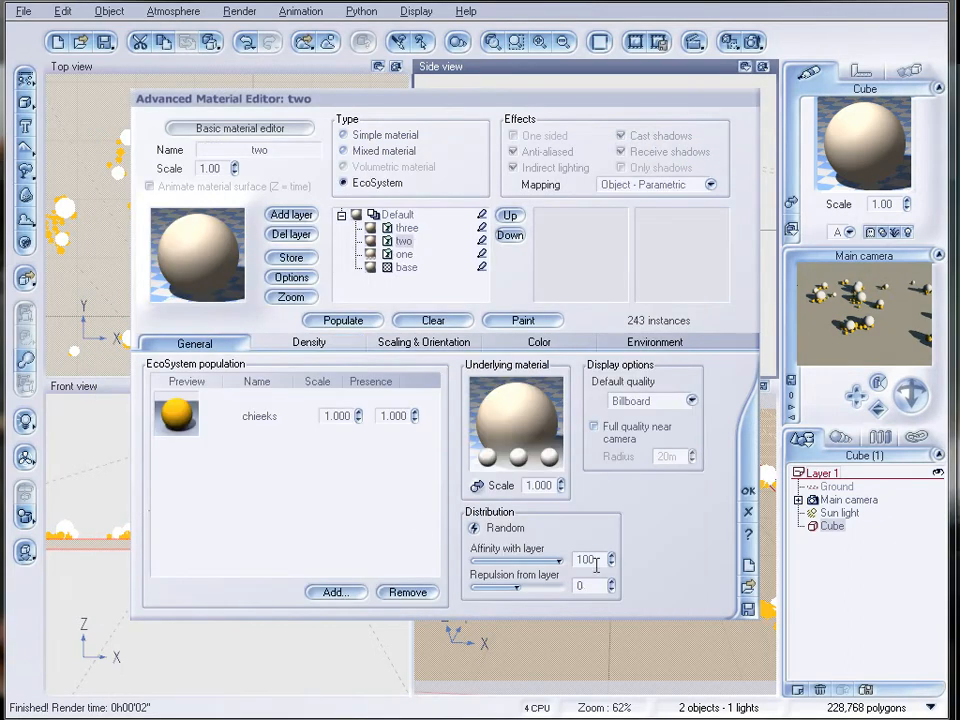
drag(558, 561, 493, 562)
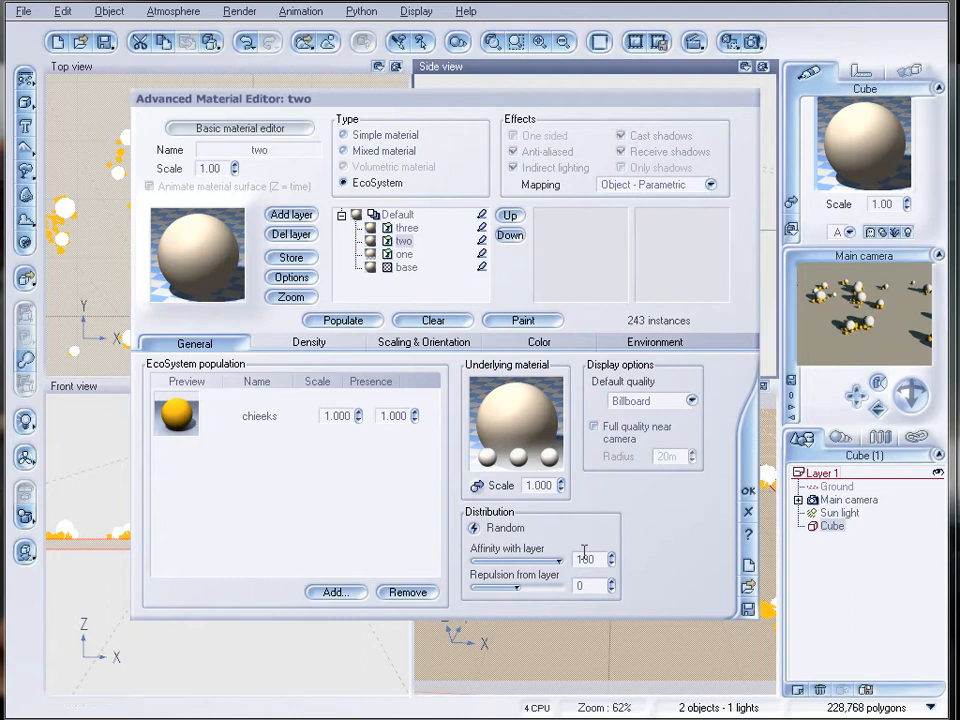
drag(553, 561, 536, 561)
click(340, 321)
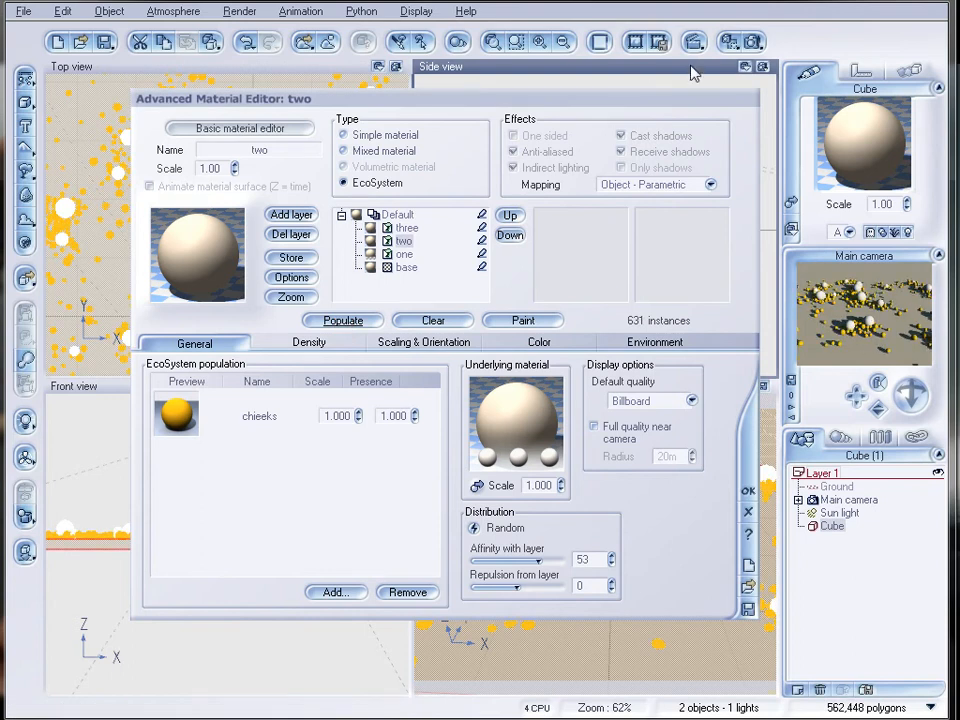
click(753, 43)
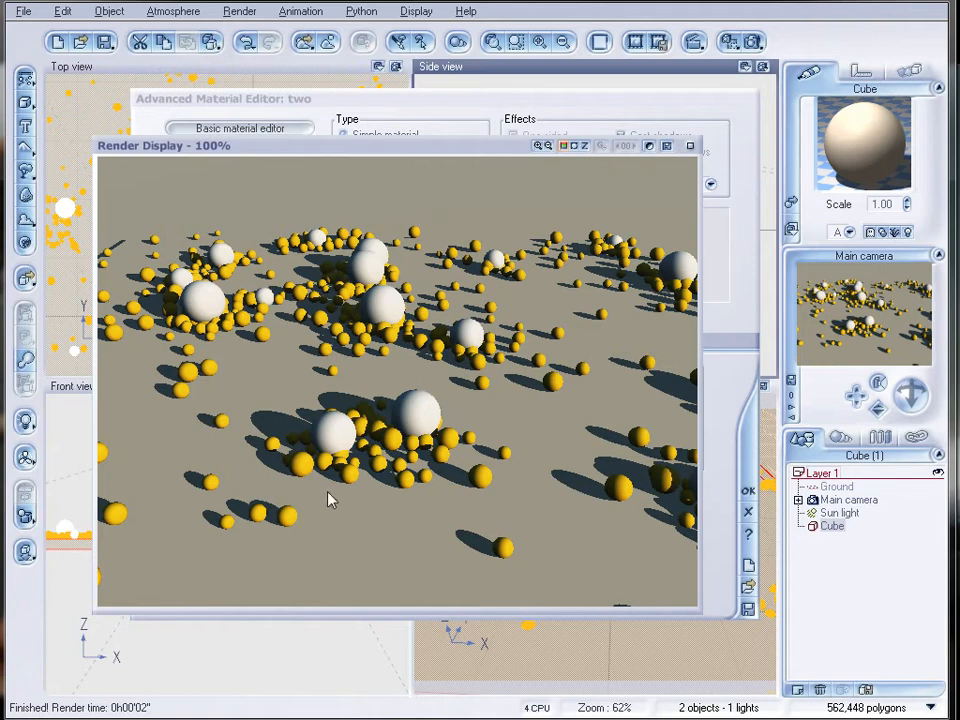
click(690, 146)
Set layer two's affinity with layer to 82 and repopulate the layer.
drag(512, 553, 527, 553)
click(350, 321)
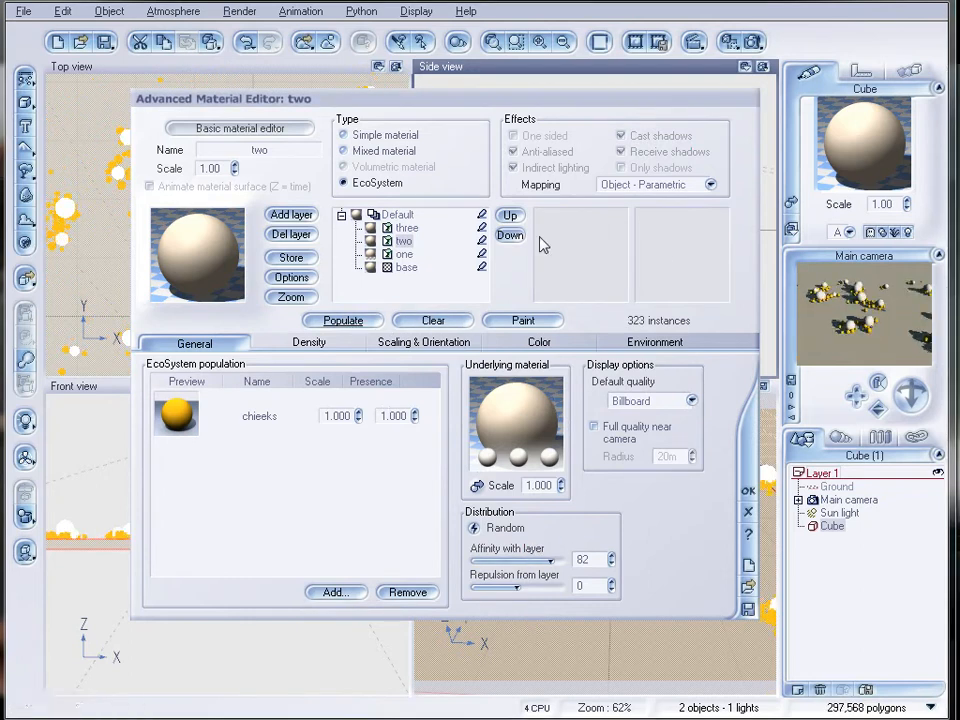
Add the object file bugs.vob from the echolayers folder to layer three's EcoSystem population and populate the layer.
click(408, 228)
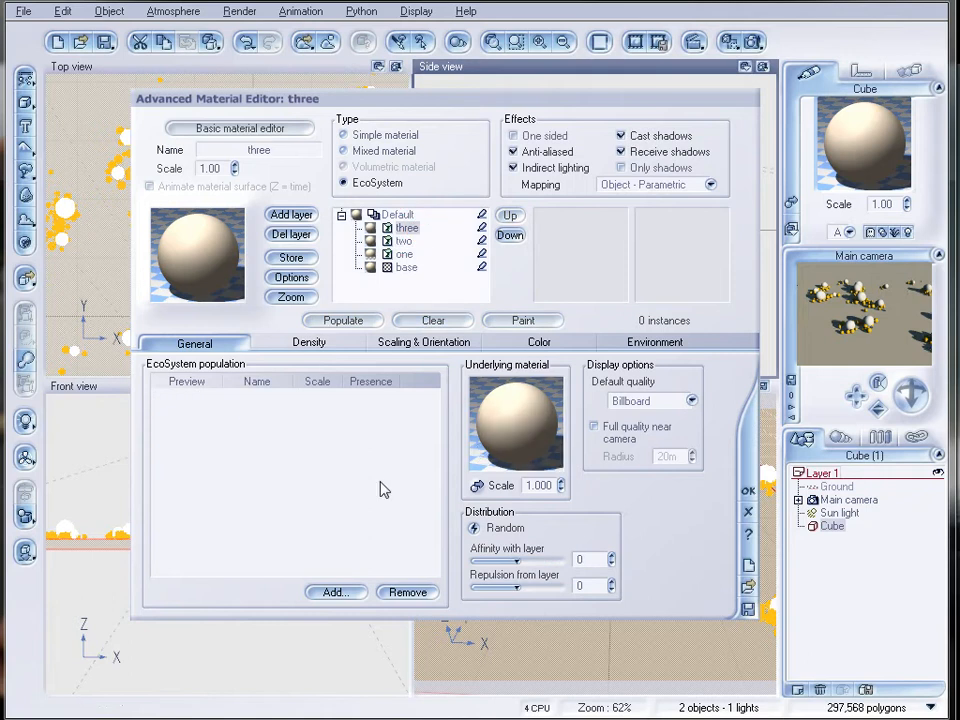
click(335, 592)
click(380, 634)
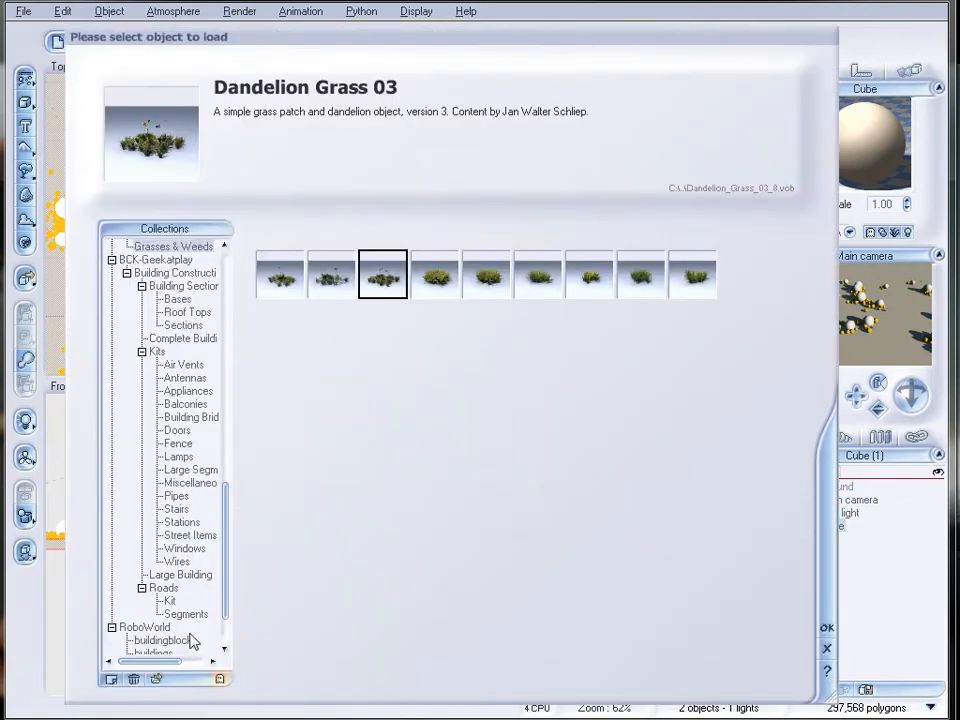
click(157, 679)
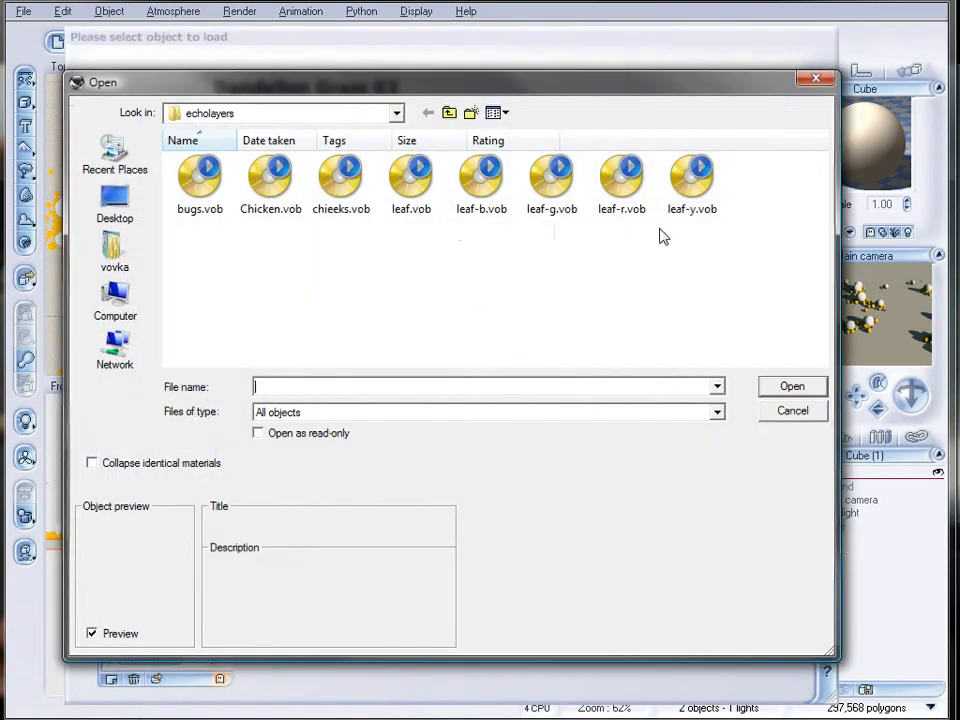
click(200, 180)
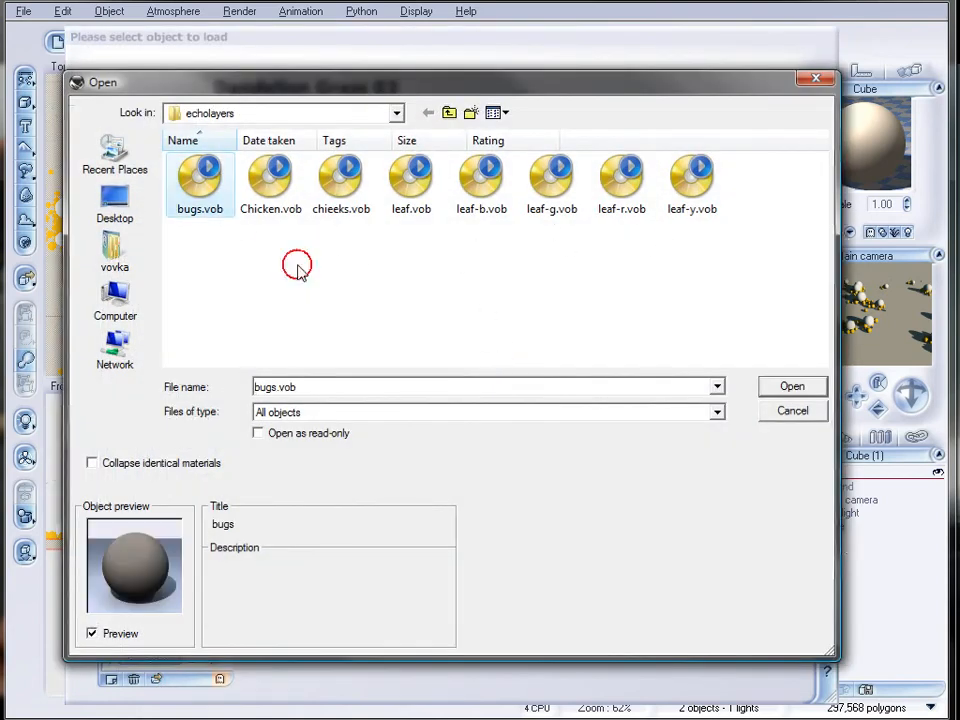
click(791, 386)
click(342, 320)
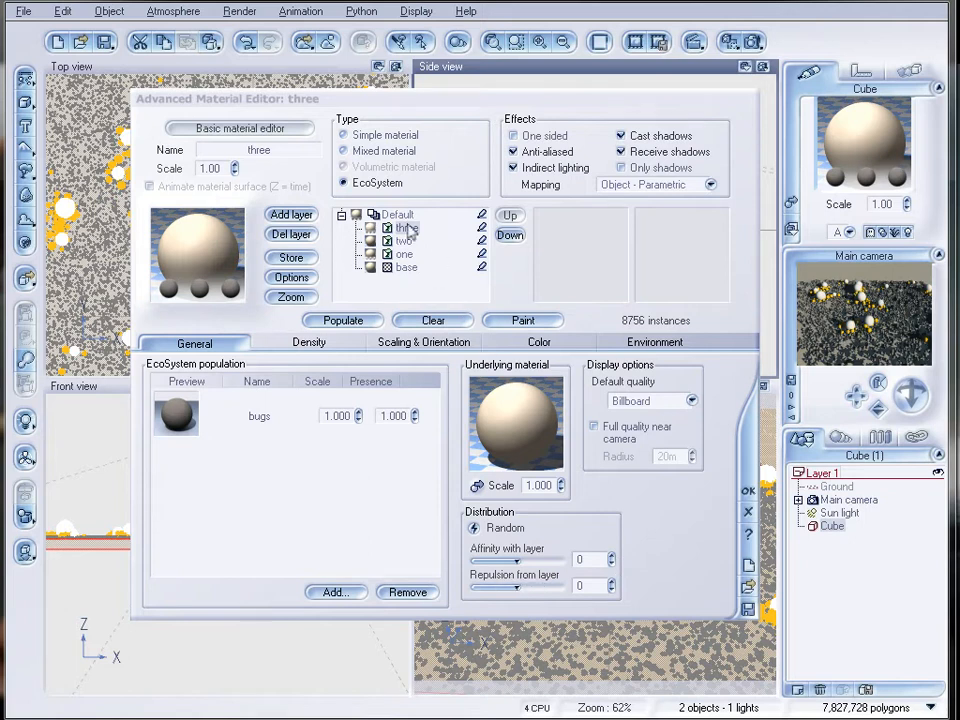
Set layer three's repulsion from layer to 100, raise its overall density, repopulate it and check the result with a render.
drag(517, 587, 583, 586)
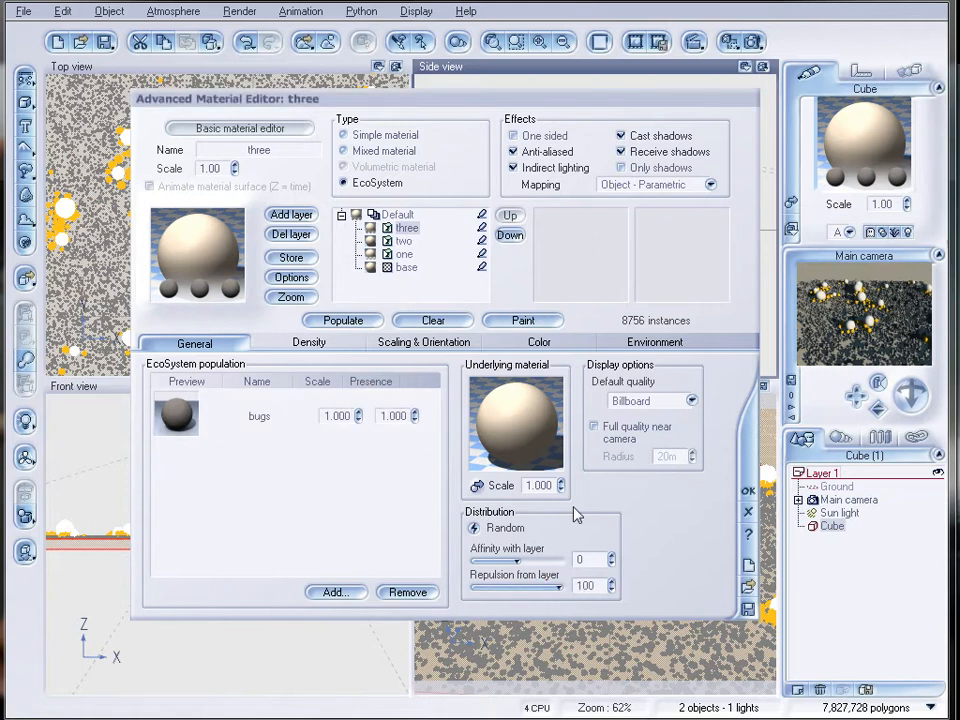
click(343, 320)
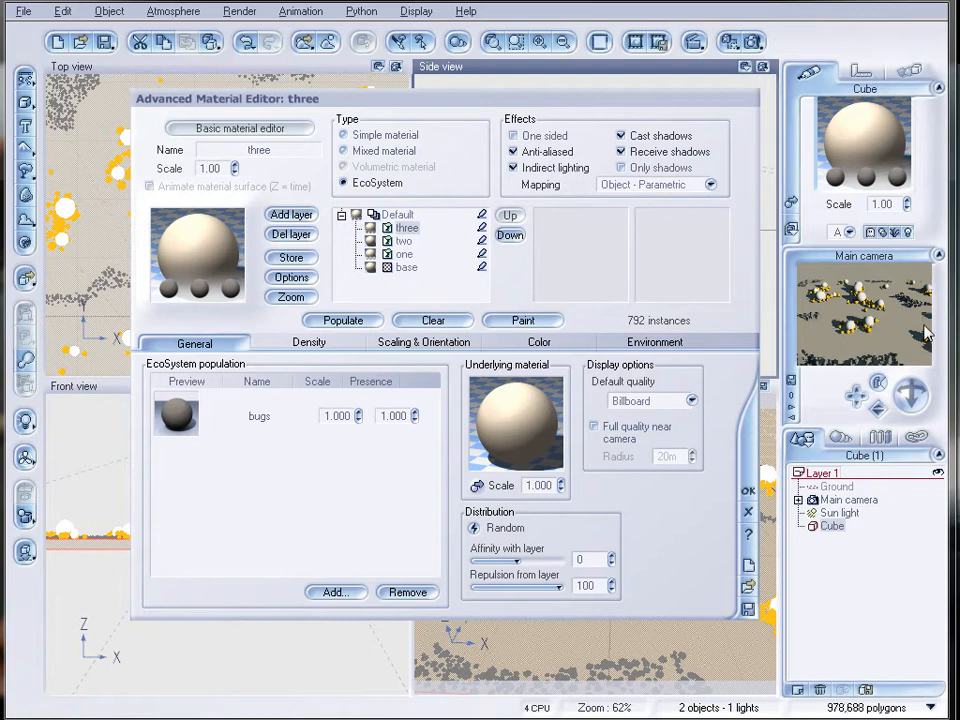
click(330, 343)
mouse_move(287, 385)
mouse_down()
mouse_move(236, 386)
mouse_move(294, 386)
mouse_up()
click(194, 342)
click(337, 318)
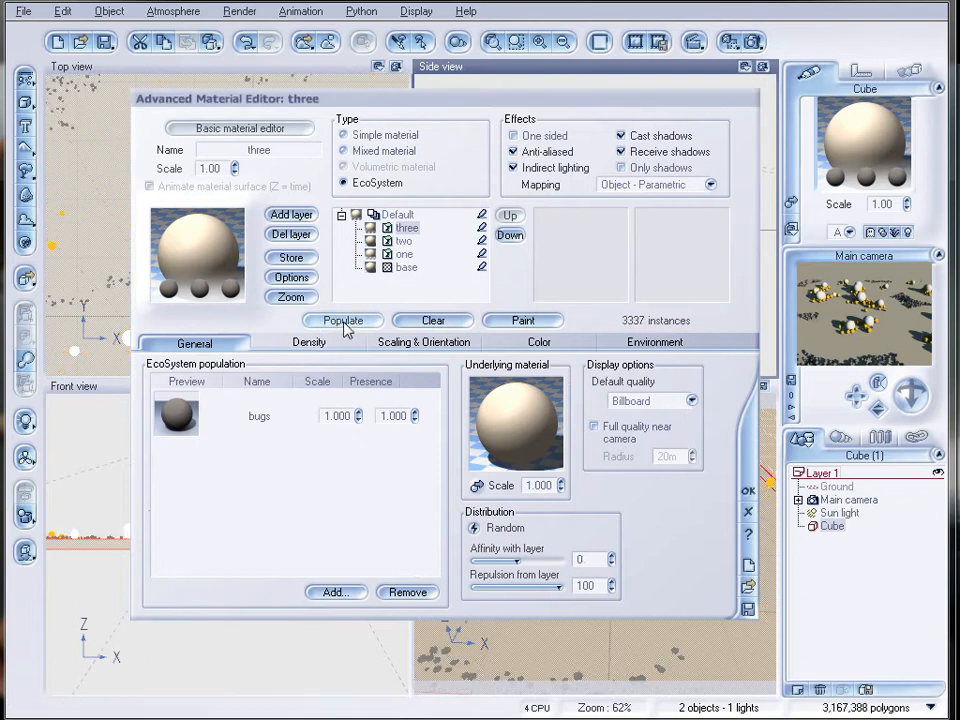
click(753, 41)
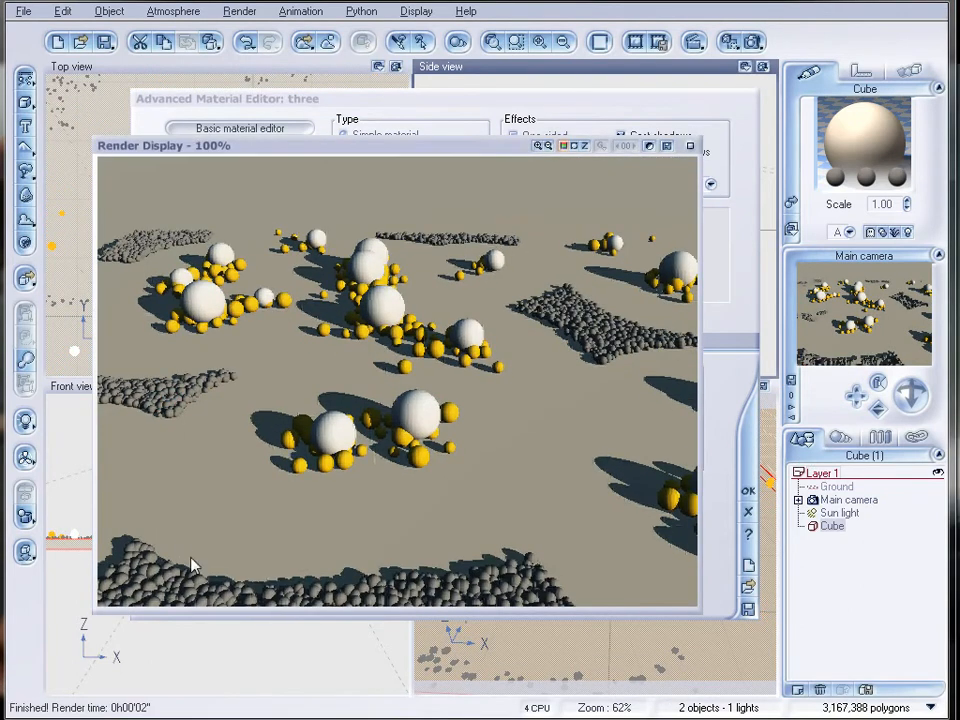
click(690, 146)
Set layer three's repulsion from layer to 61 and repopulate the layer.
click(561, 585)
drag(561, 585, 541, 586)
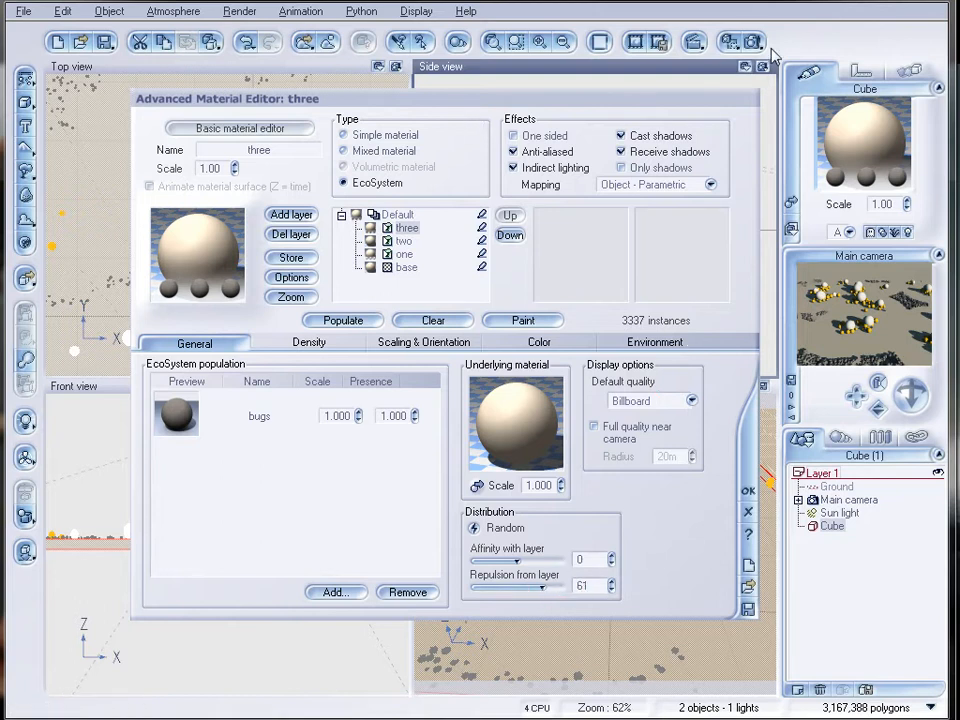
click(368, 320)
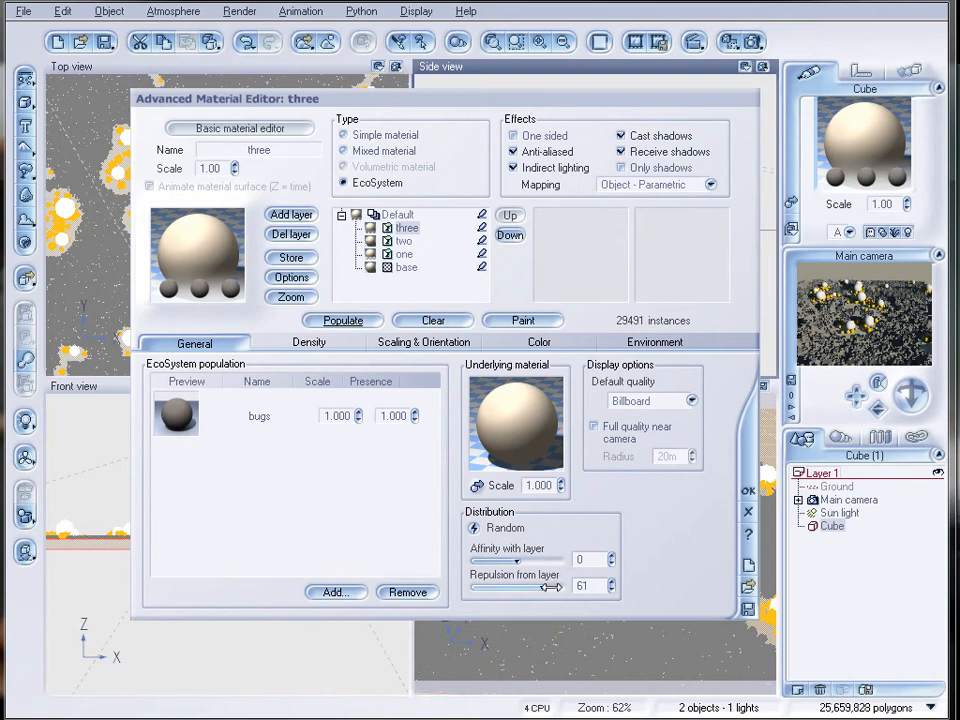
Set layer three's repulsion from layer to 73, repopulate it and check the result with a render.
drag(551, 586, 557, 586)
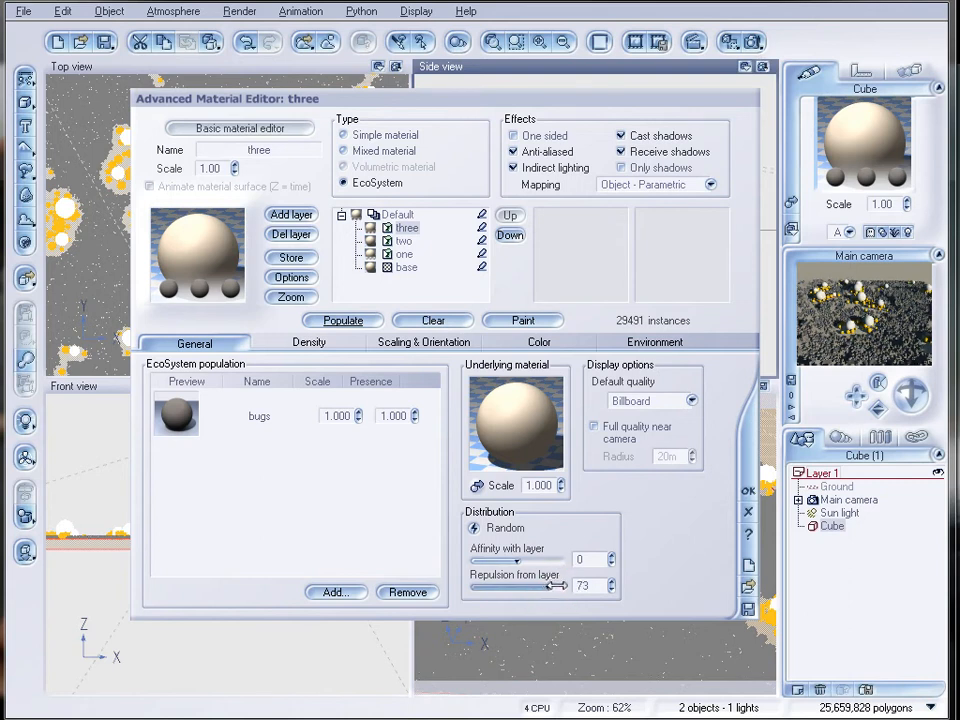
click(345, 321)
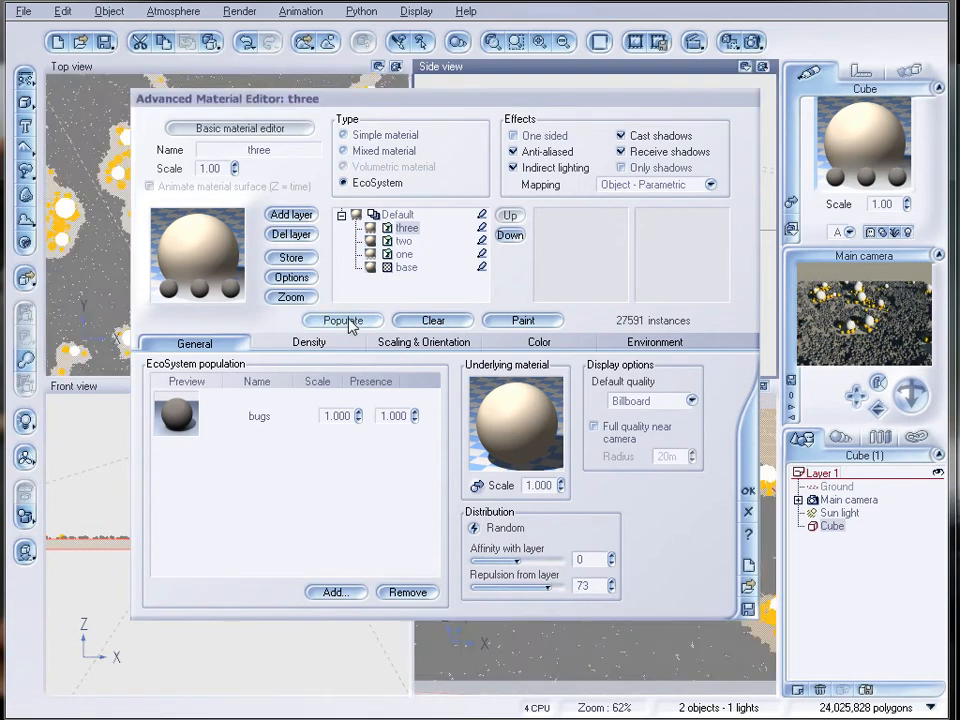
click(753, 42)
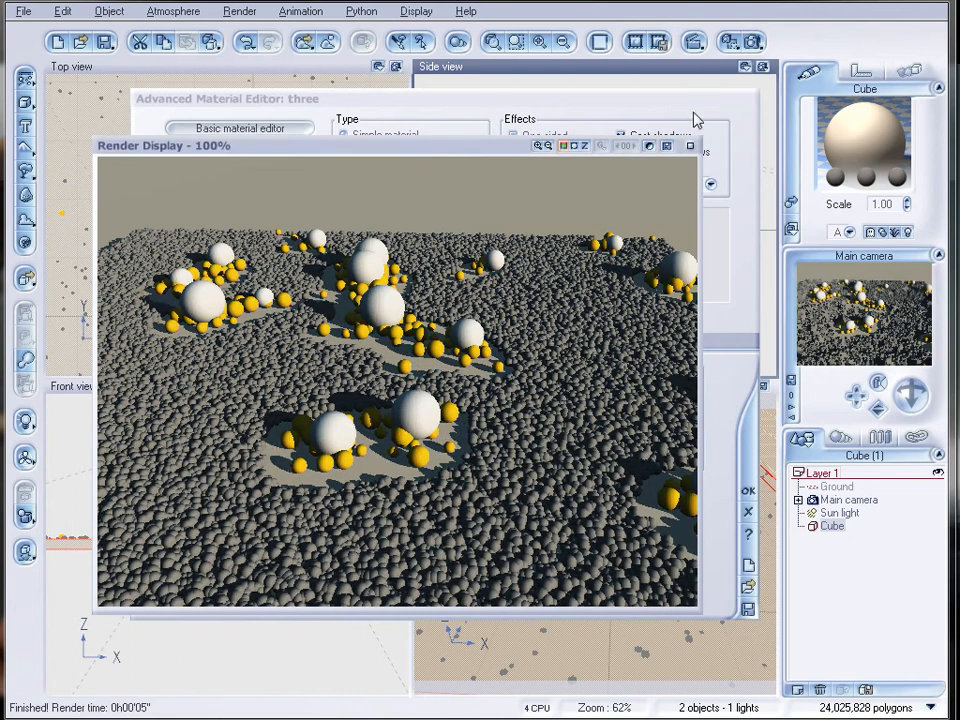
click(689, 146)
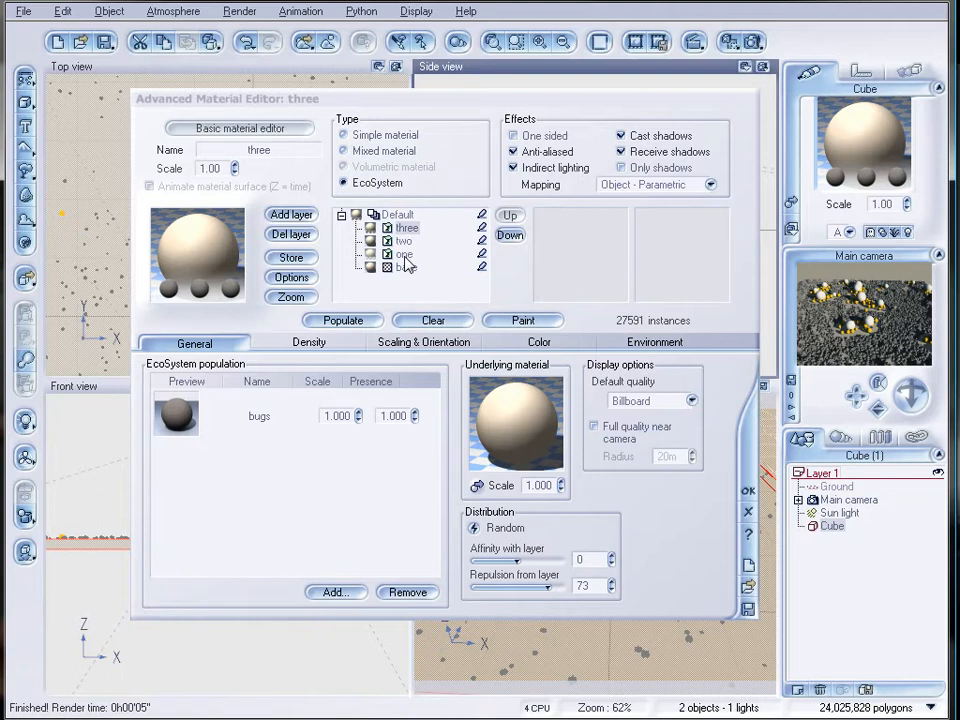
Convert the base layer to an EcoSystem, add rocks with color variations to its population and populate it.
click(406, 267)
click(343, 182)
click(347, 592)
click(378, 603)
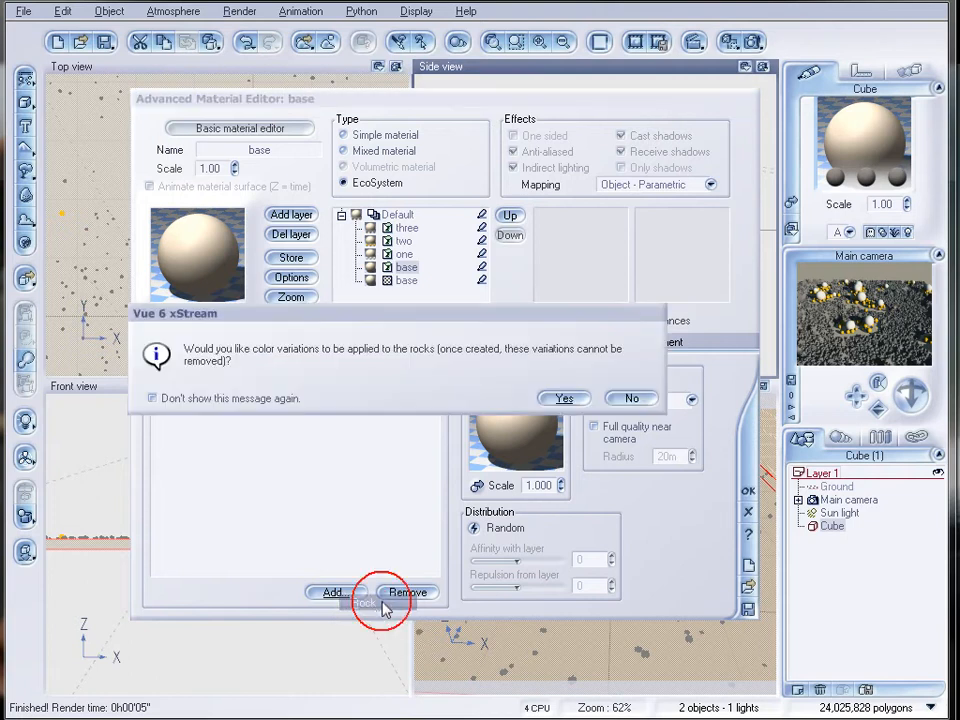
click(566, 399)
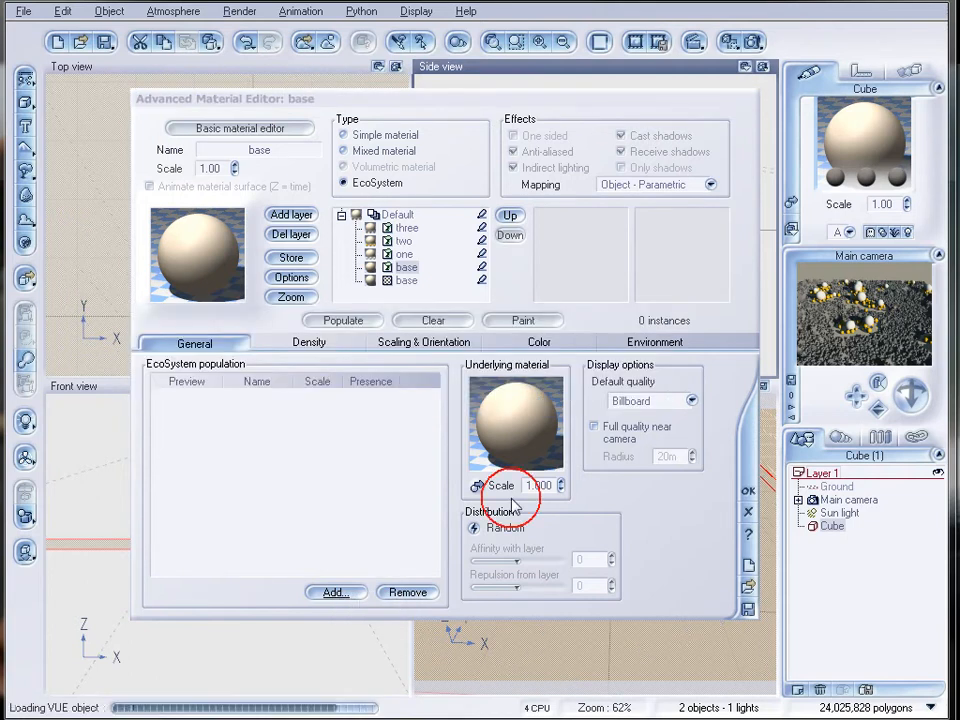
click(345, 321)
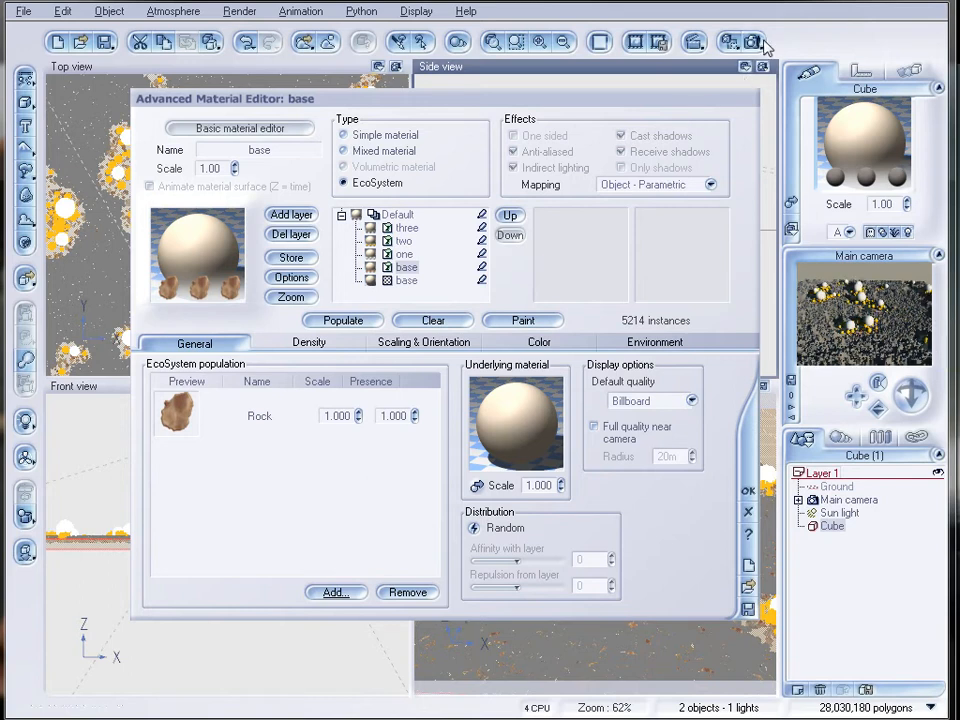
Set layer three's repulsion from layer to 100 and its overall density to 57%, and repopulate it.
click(403, 229)
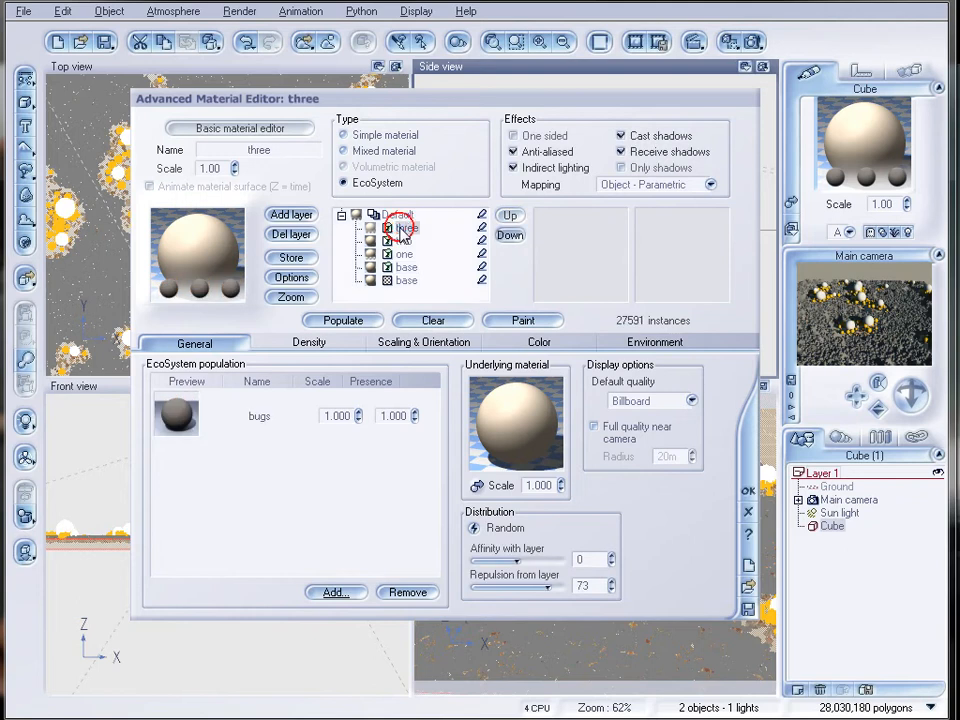
drag(547, 586, 542, 586)
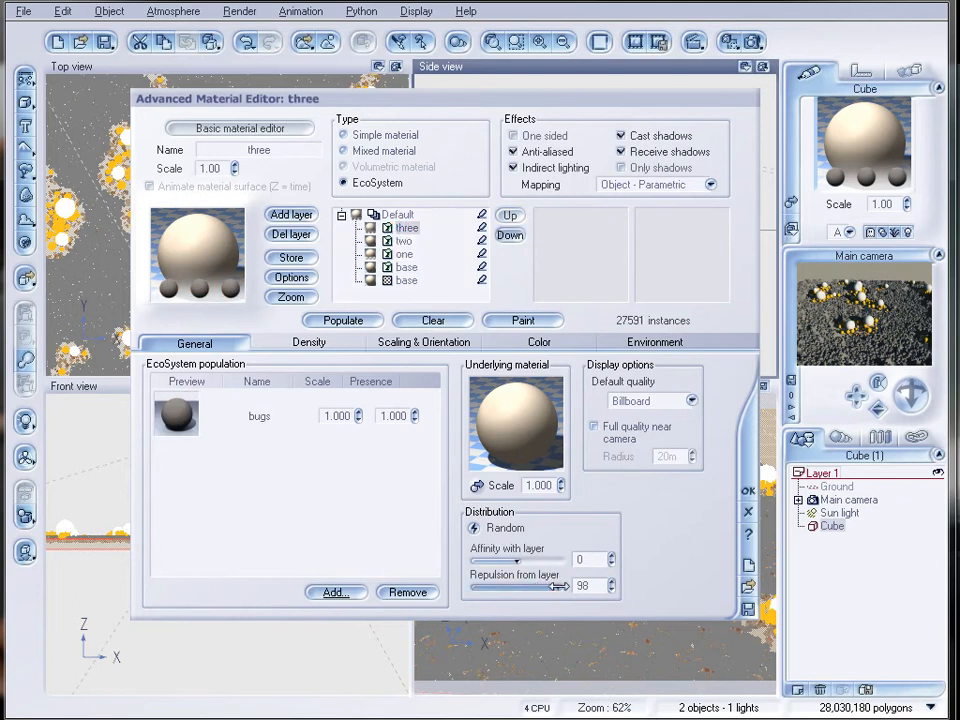
click(309, 342)
drag(293, 384, 252, 385)
click(343, 320)
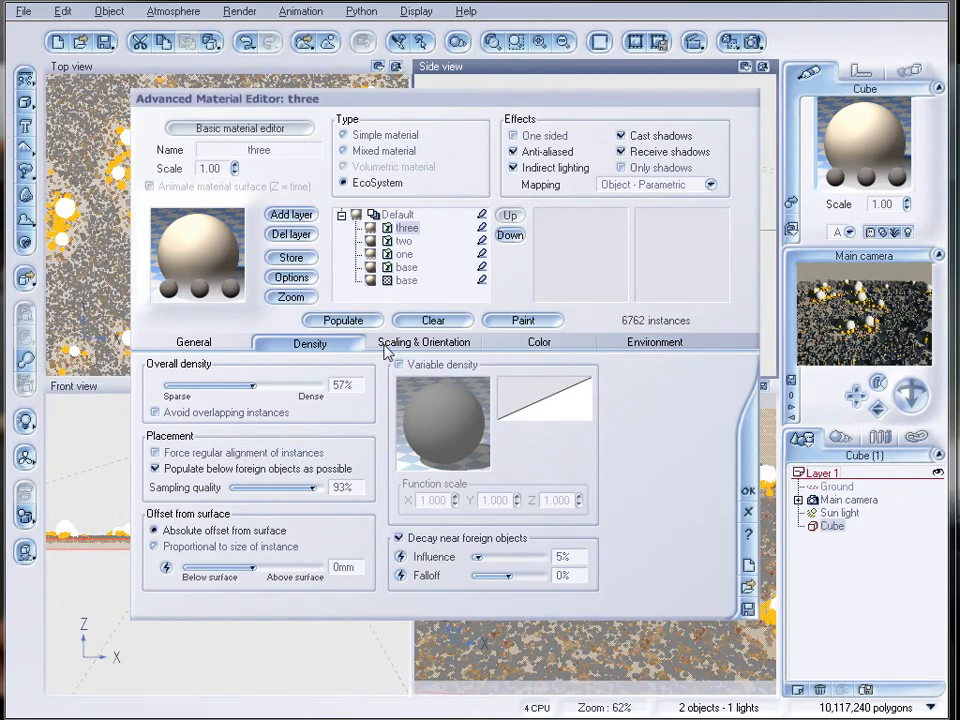
Repopulate the bugs in layer three once more and check the distribution with a render.
click(150, 340)
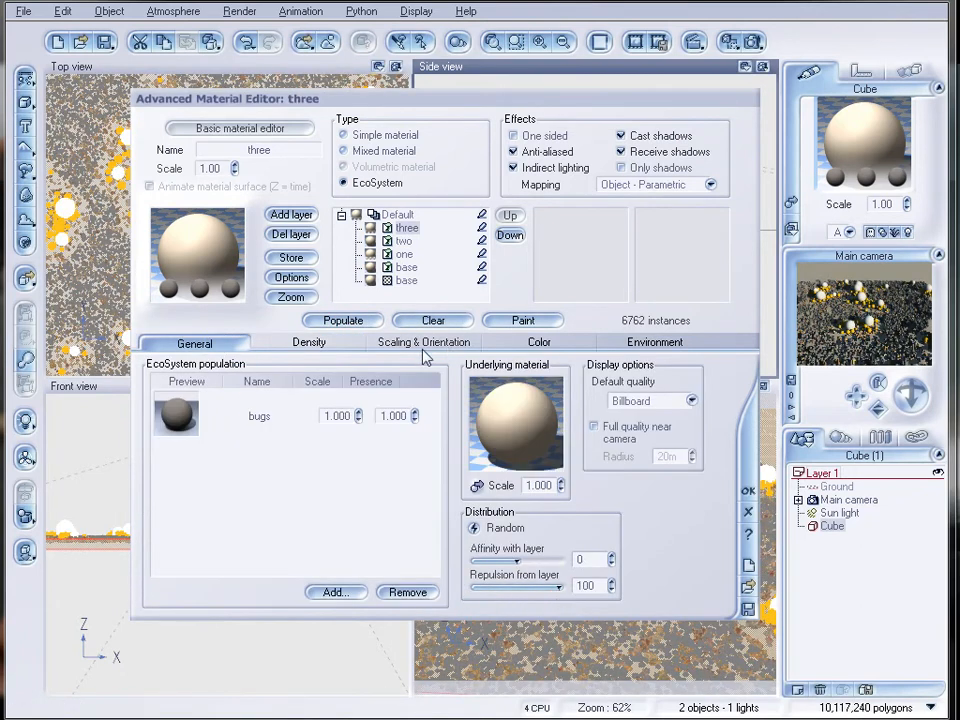
click(343, 320)
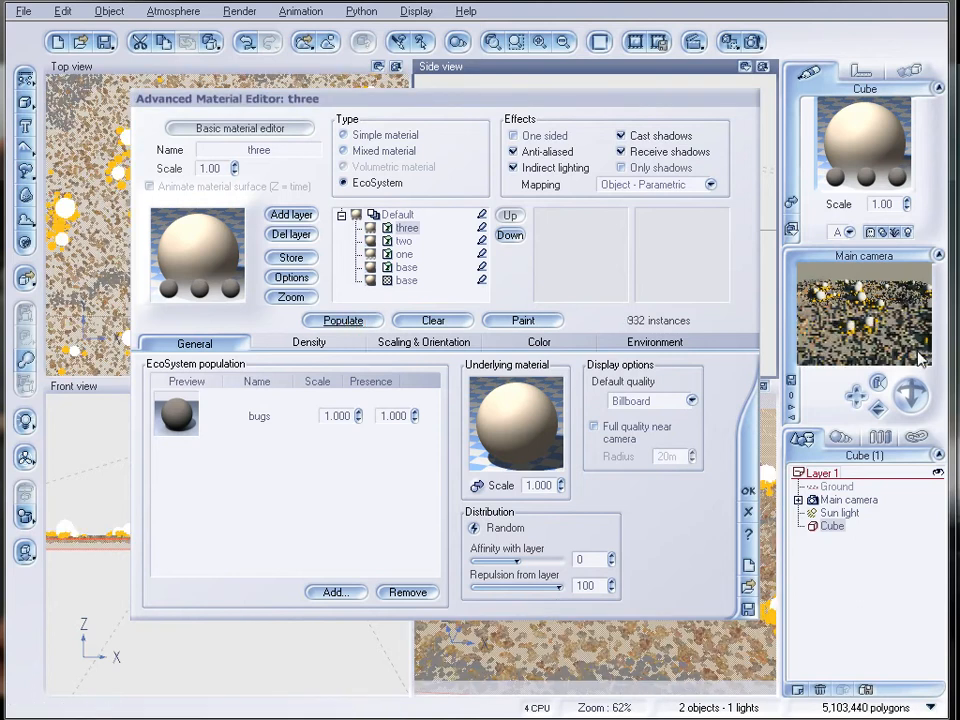
click(757, 42)
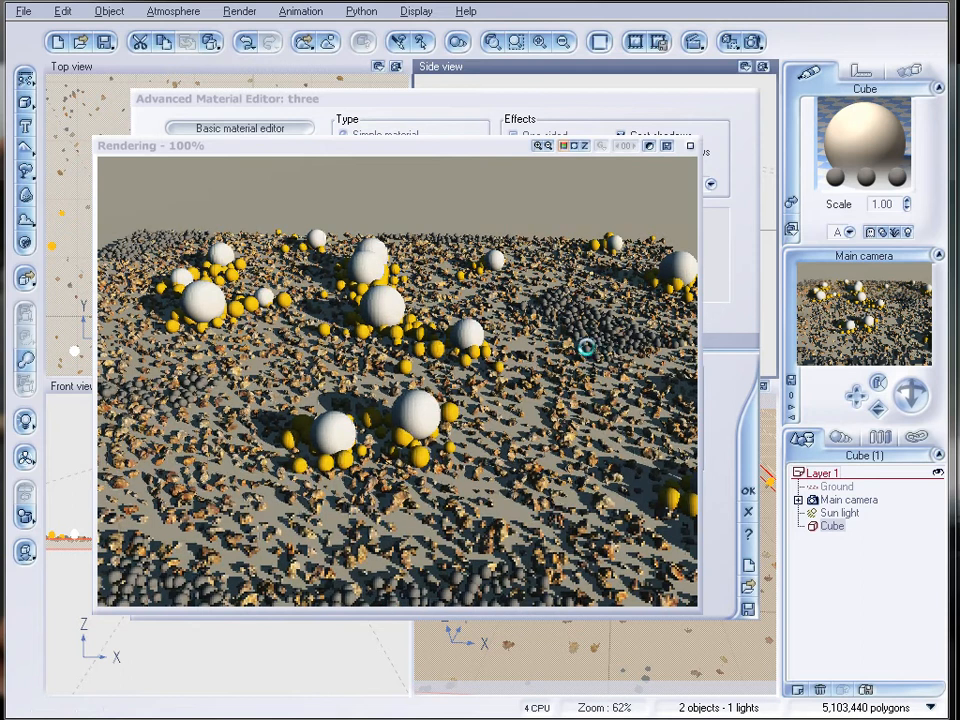
click(689, 149)
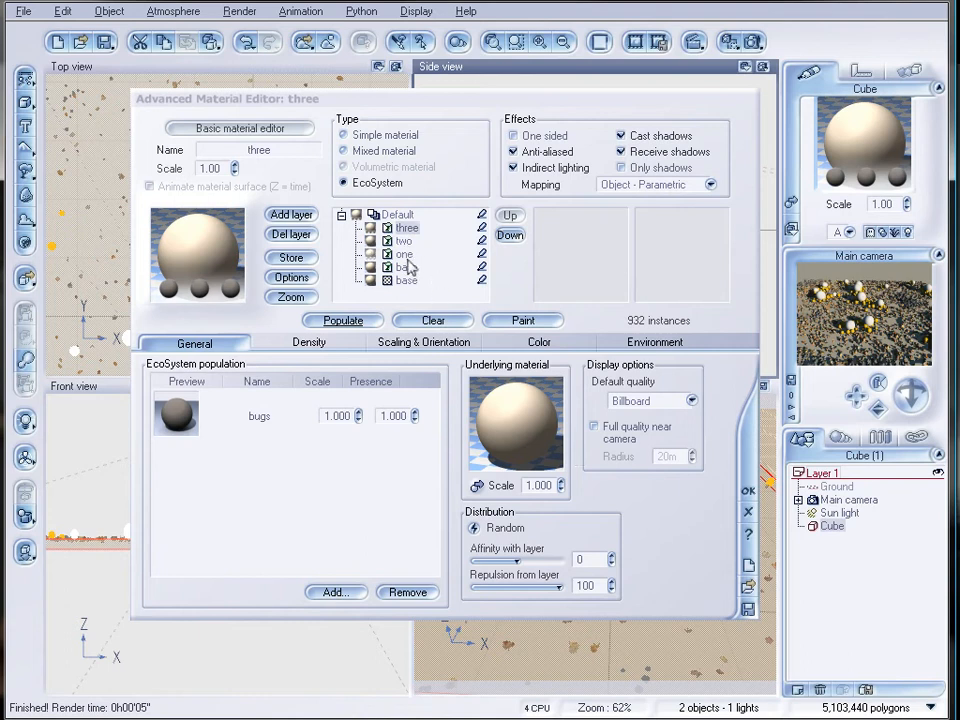
Rename the EcoSystem base layer as rock and review the distribution settings of layers two and three.
click(410, 267)
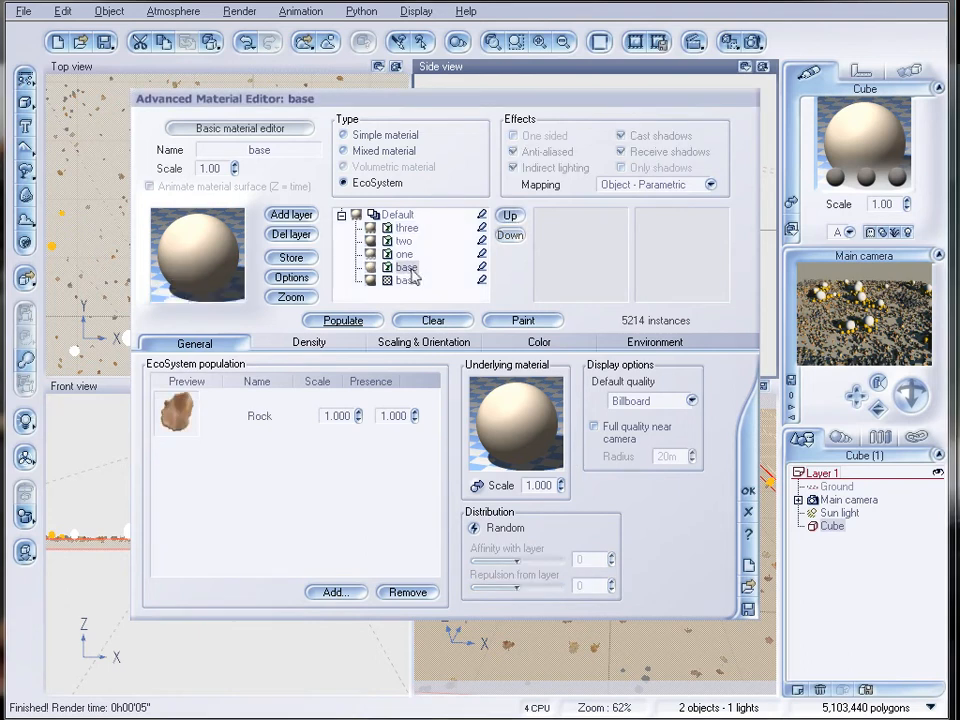
double_click(292, 150)
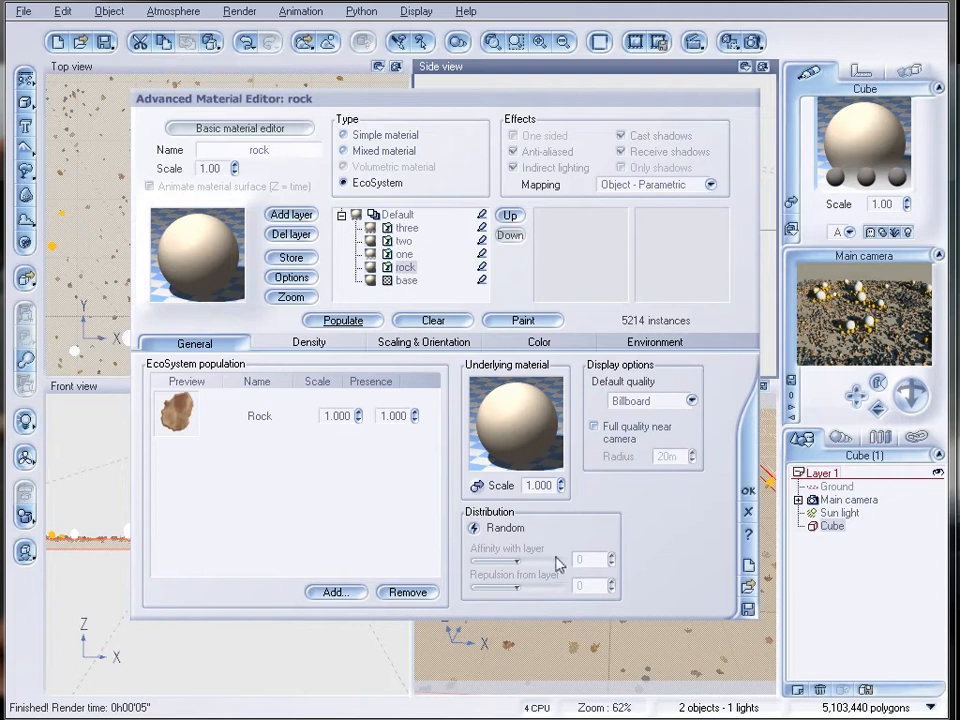
click(401, 242)
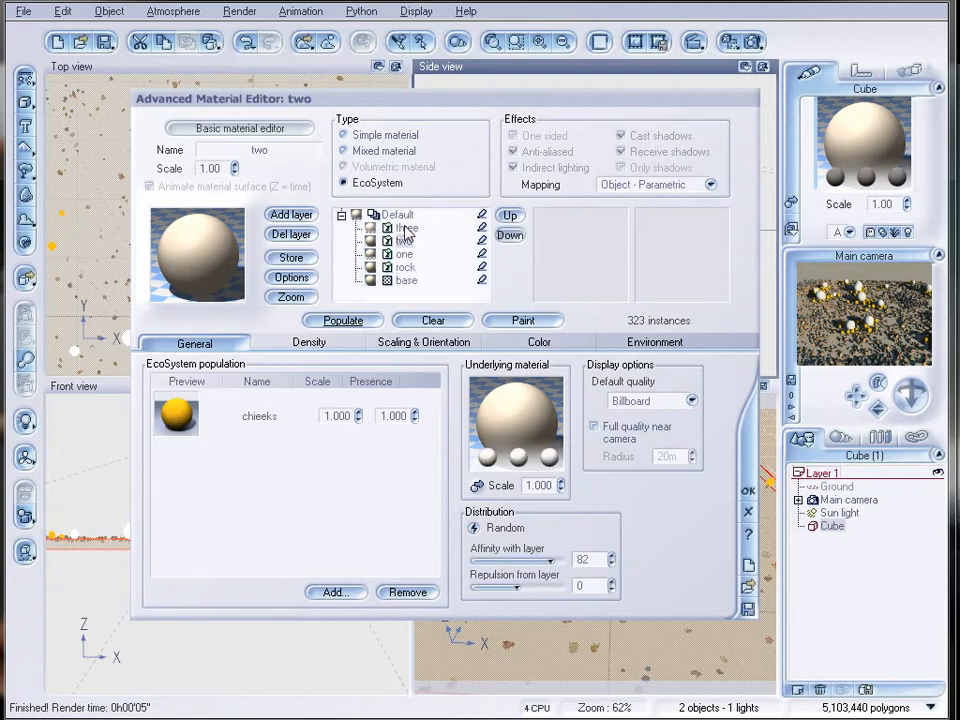
key(Up)
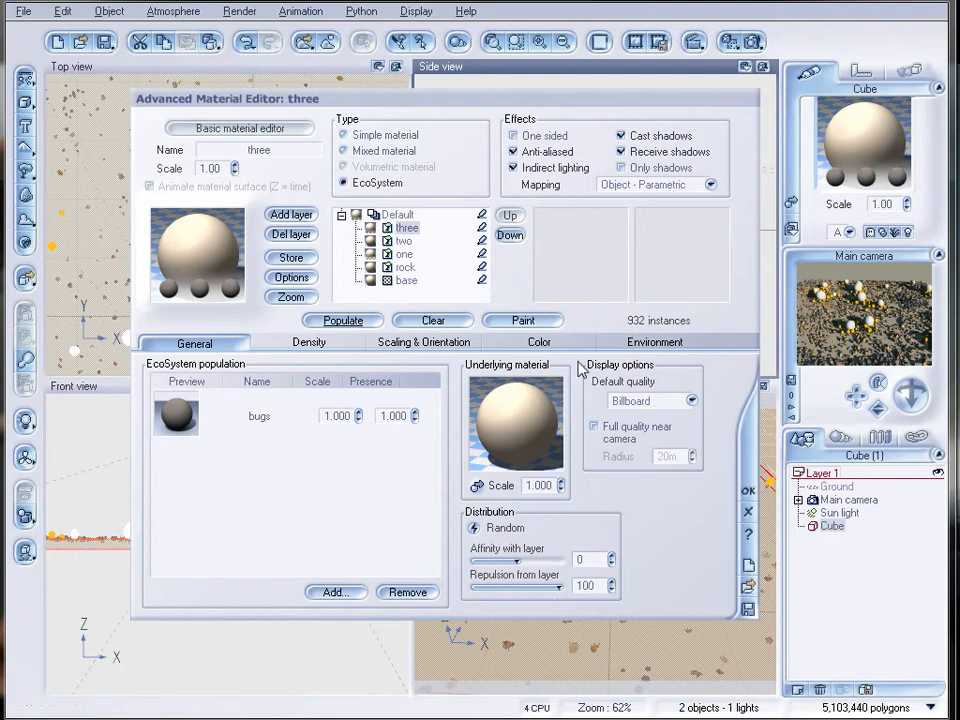
click(405, 267)
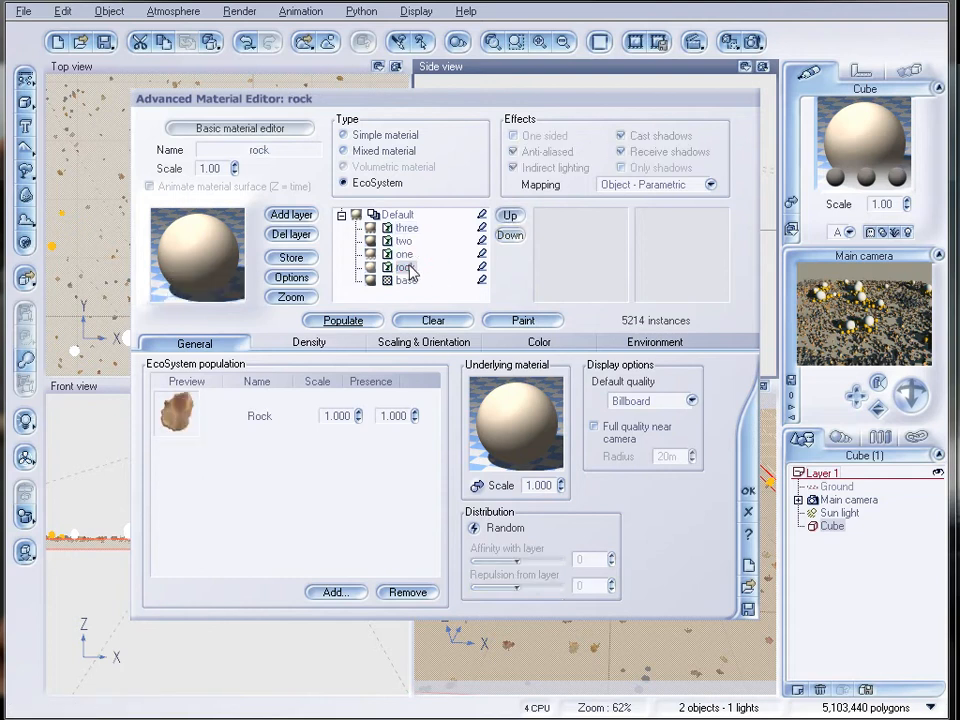
Delete layers one, rock, two and three from the slab's material and close the material editor without applying the changes.
click(404, 254)
click(291, 234)
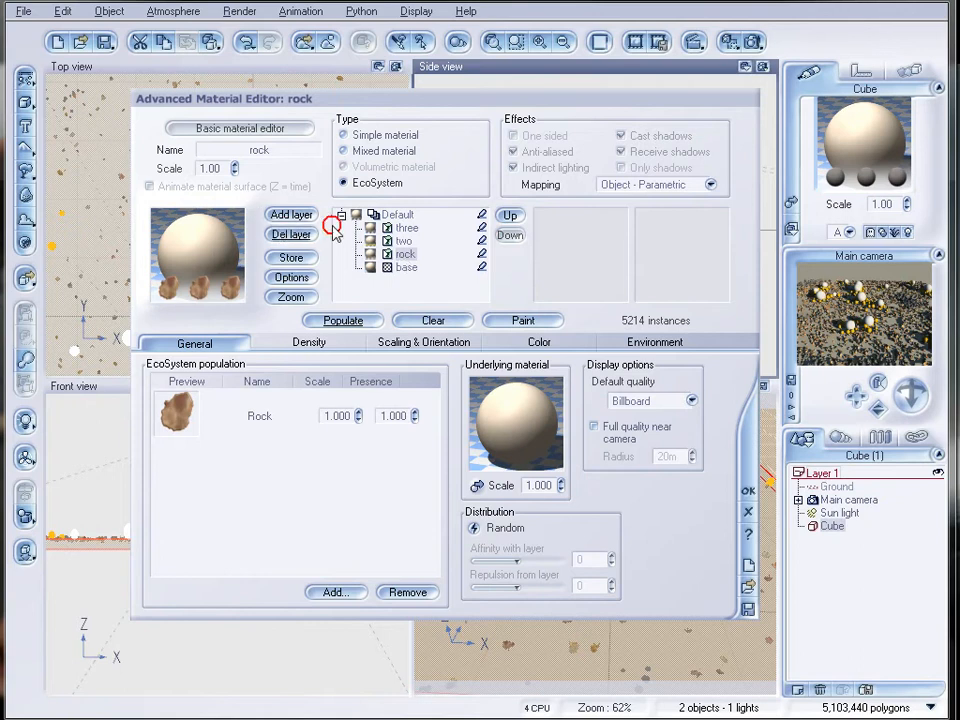
click(291, 234)
click(403, 241)
click(291, 234)
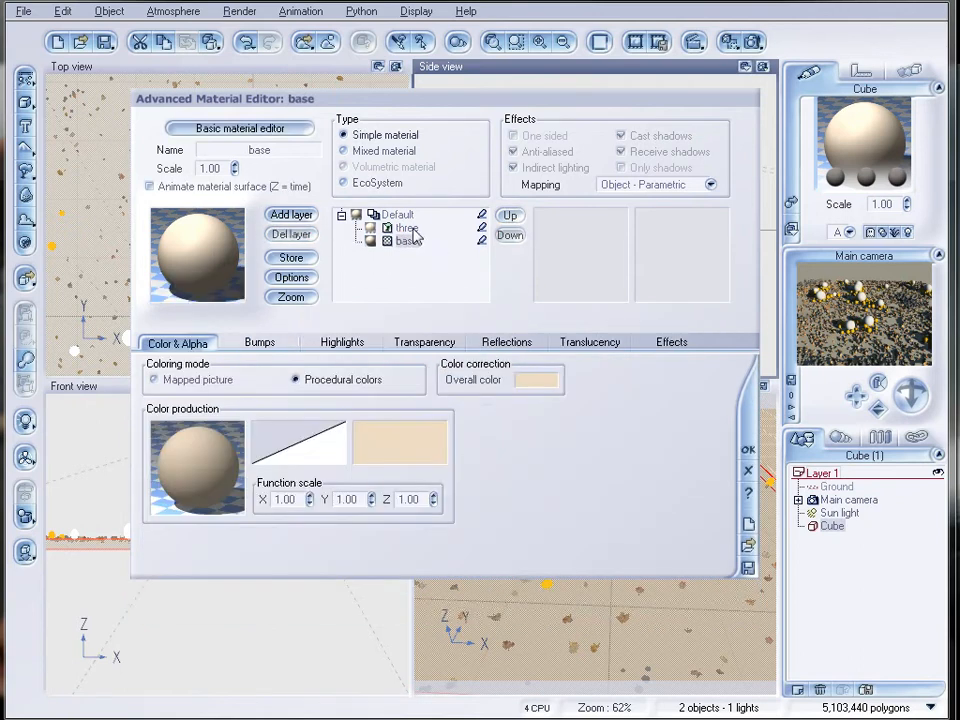
click(404, 228)
click(291, 234)
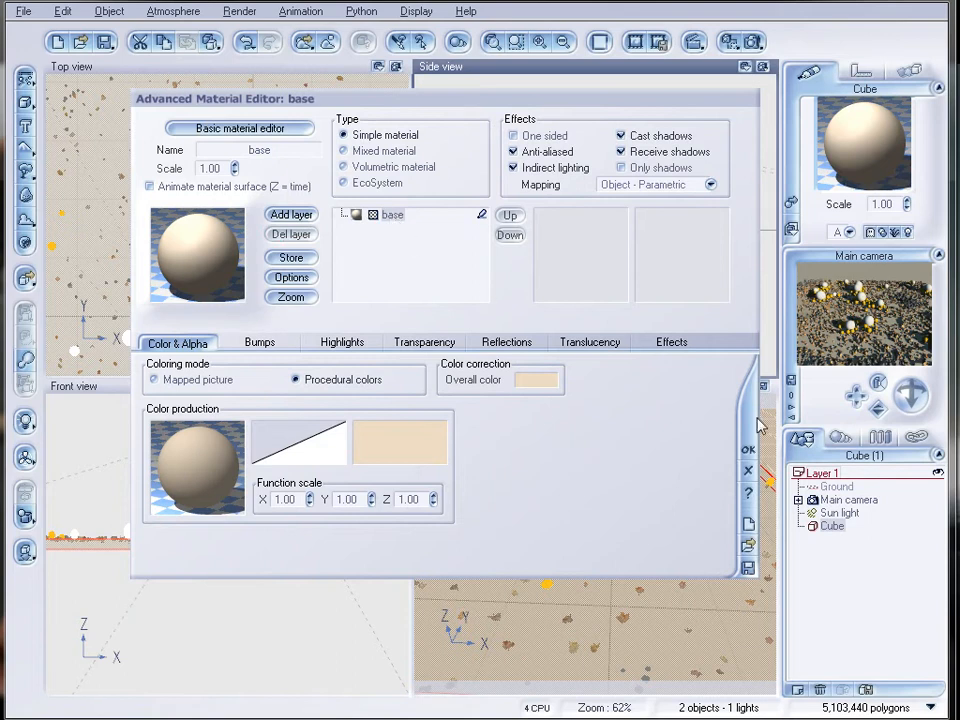
click(750, 472)
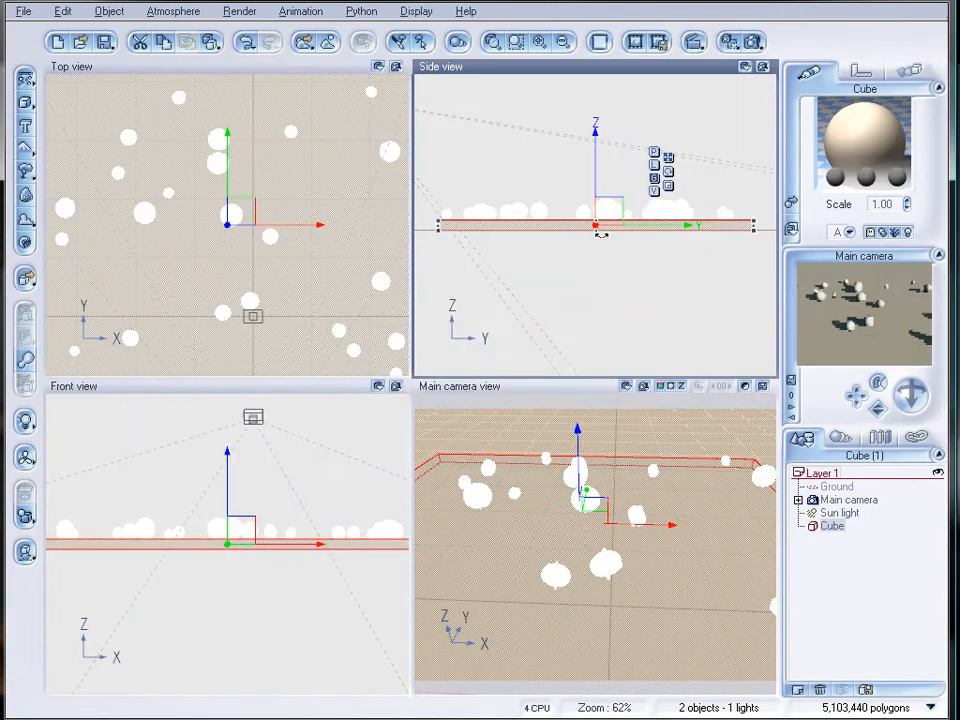
Delete the cube, add a terrain in its place and stretch it outward until it fills the top view.
key(Delete)
click(26, 193)
drag(231, 154, 197, 36)
drag(150, 122, 40, 126)
drag(300, 123, 473, 128)
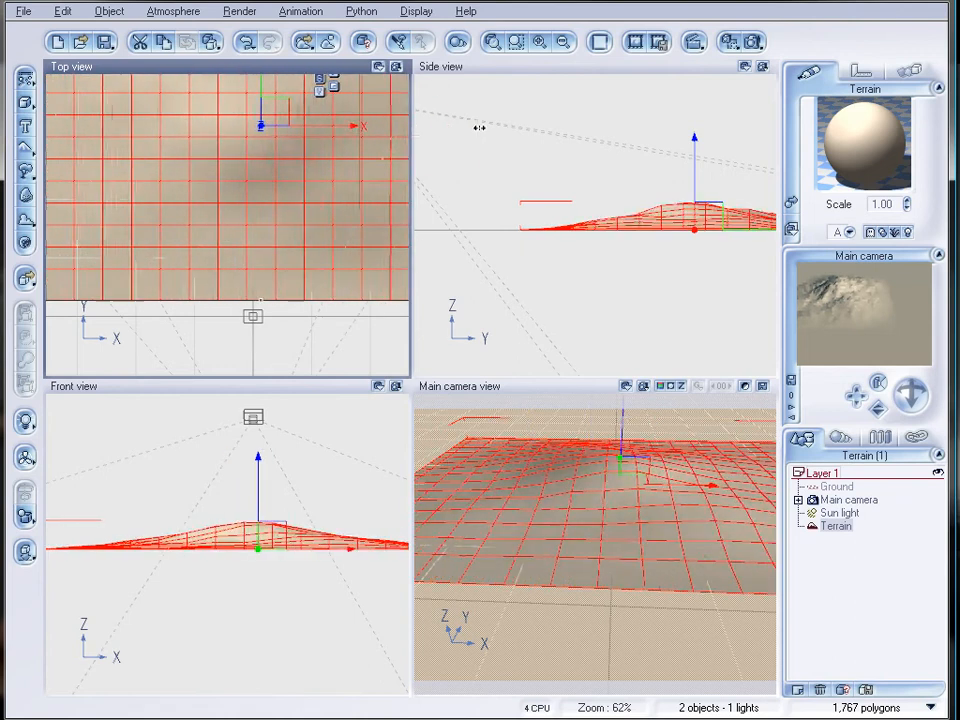
drag(259, 302, 264, 414)
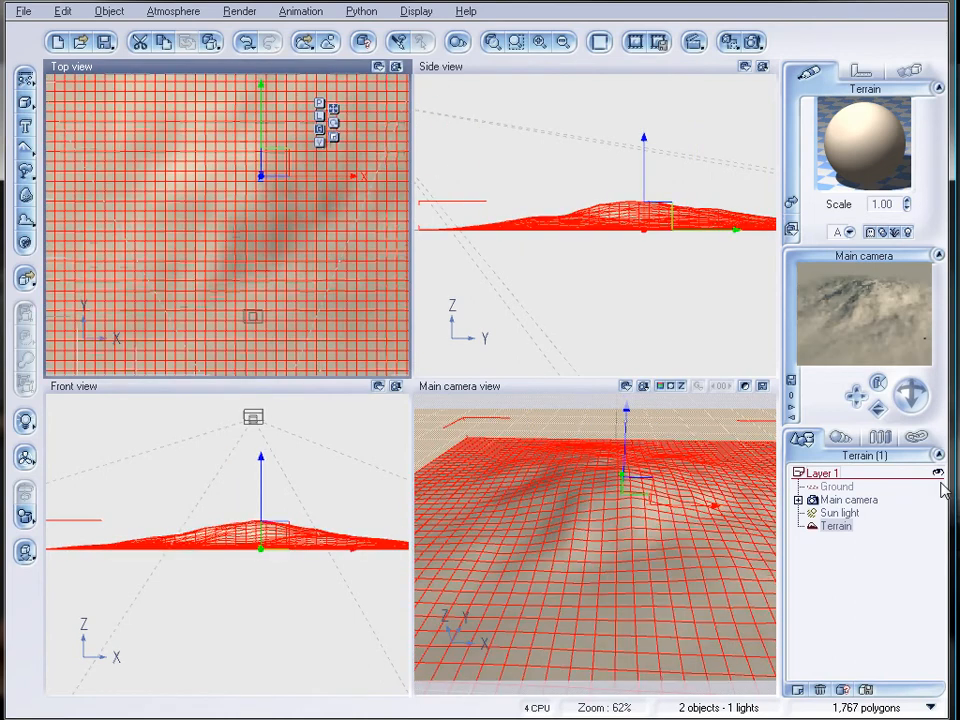
Move the main camera back and lower toward the terrain's front edge, and tilt it up to bring the horizon into view.
click(868, 500)
drag(598, 222, 664, 299)
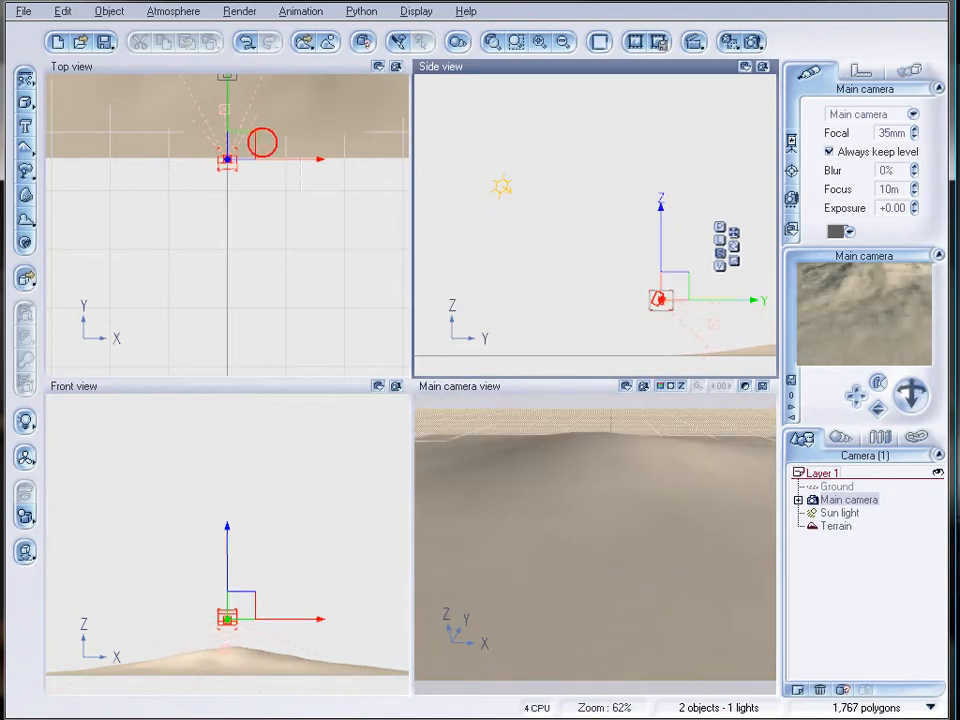
drag(911, 393, 923, 416)
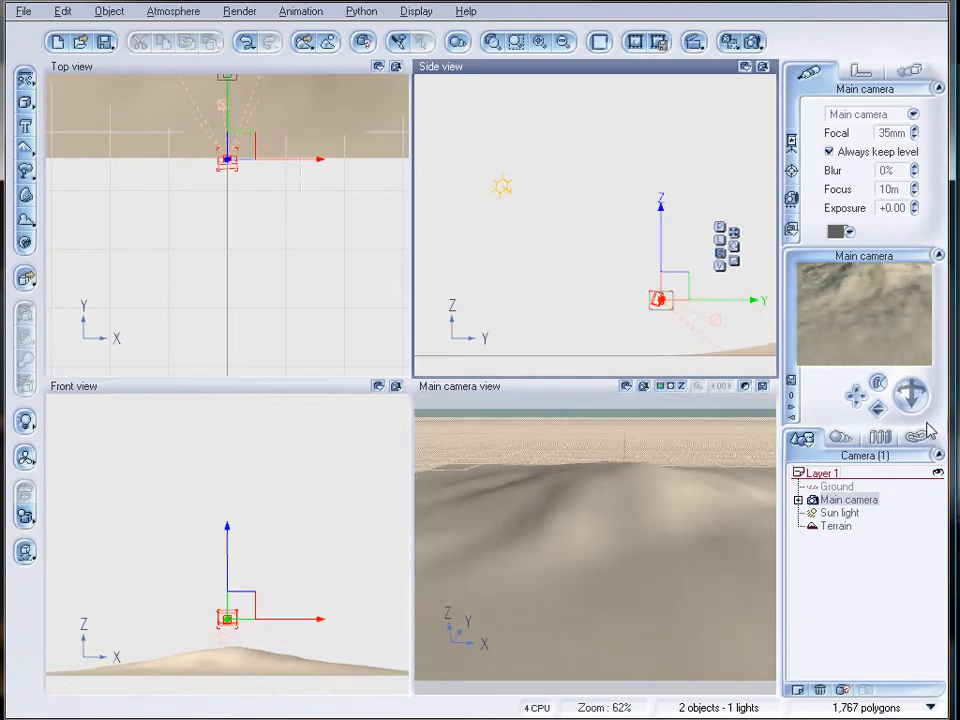
Open the terrain's material for editing and change its type to EcoSystem.
click(830, 525)
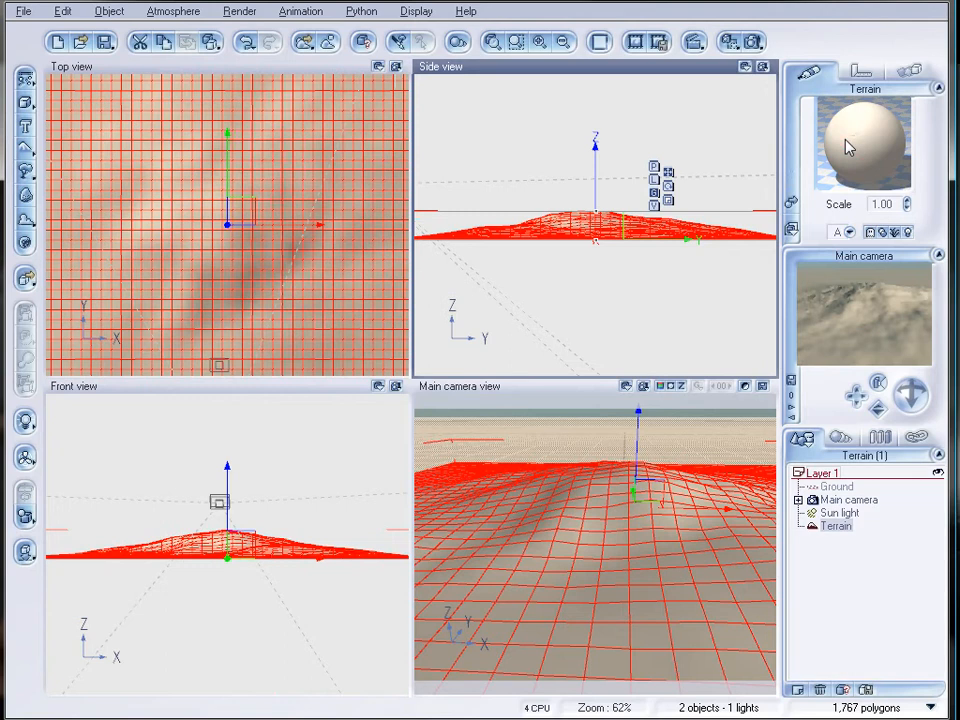
double_click(846, 142)
click(388, 156)
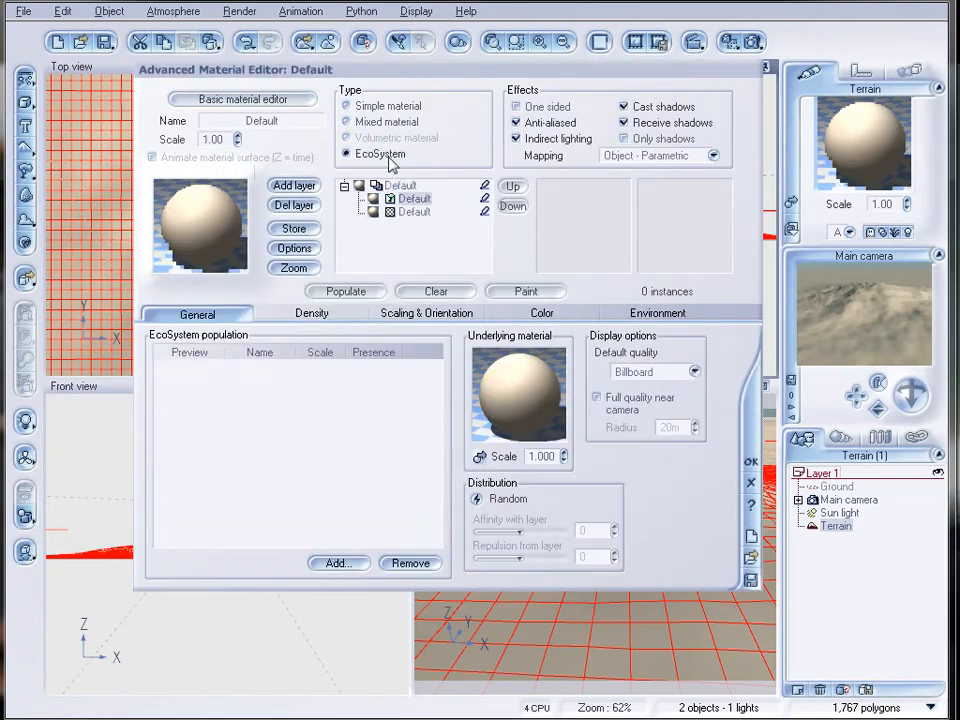
Change the bottom layer to EcoSystem two more times for three stacked EcoSystem layers, and name the lowest one trees.
click(408, 214)
click(381, 153)
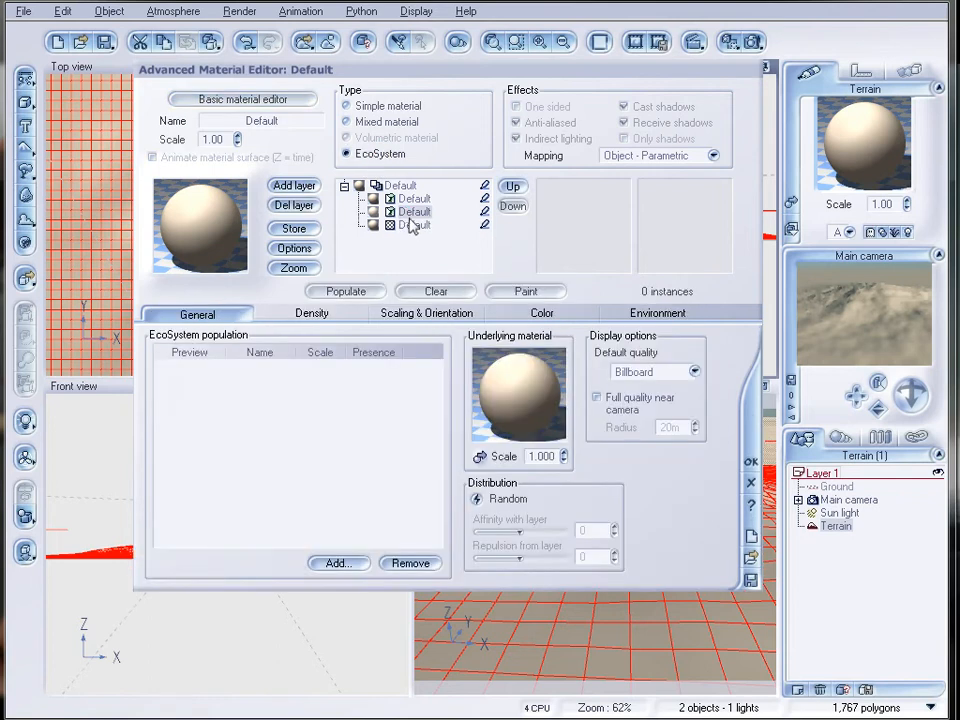
click(411, 224)
click(384, 155)
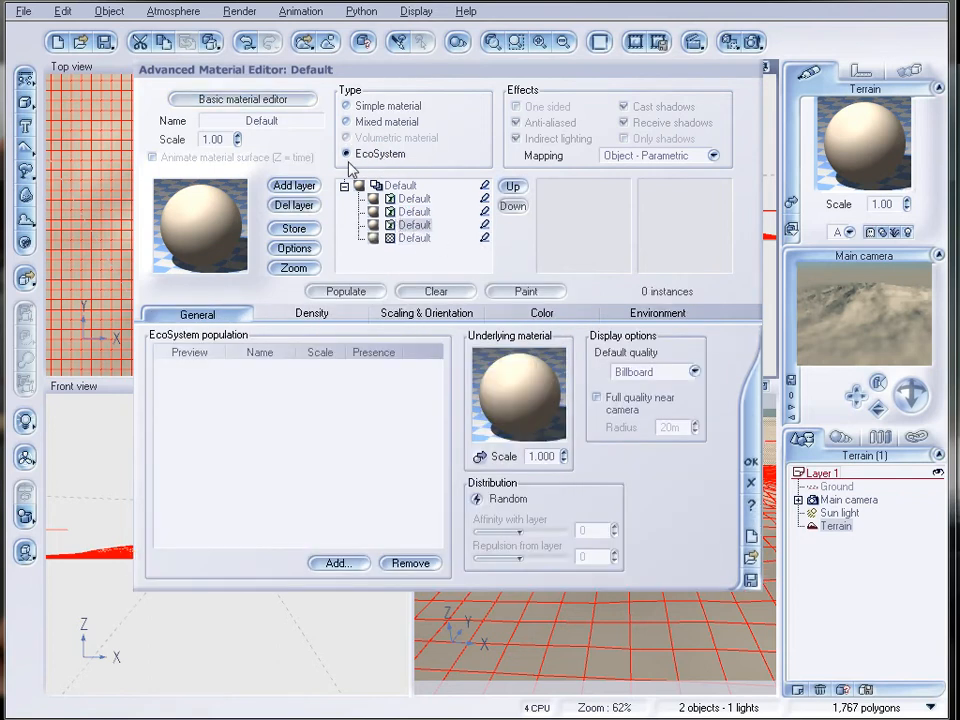
click(295, 120)
text(trees)
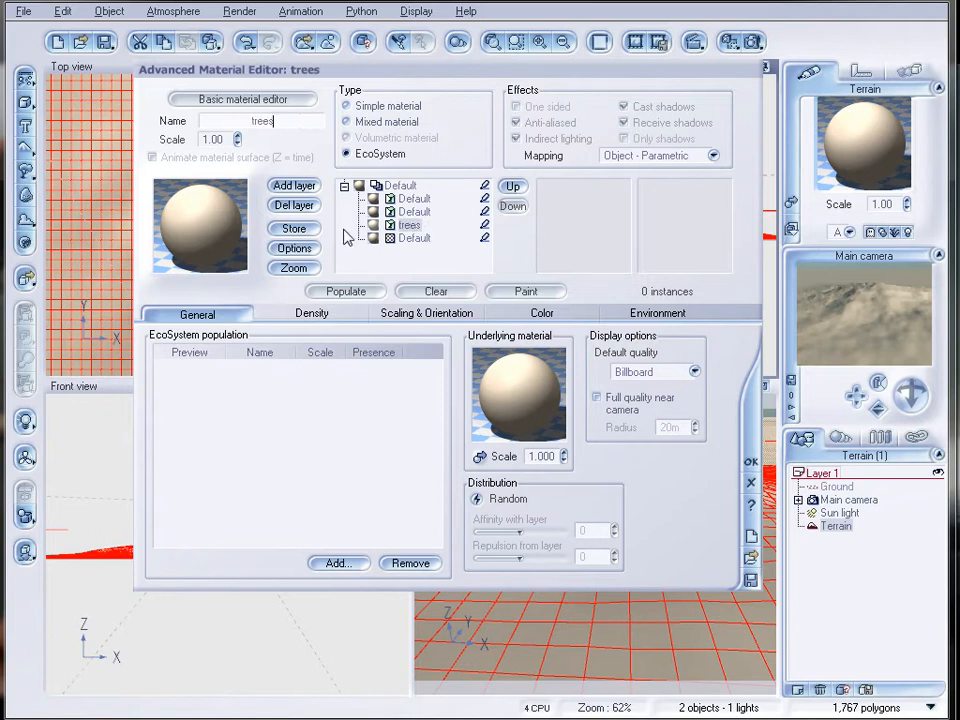
Add the Yellow Maple Tree from the Trees collection to the trees layer, populate it and accept the material.
click(336, 563)
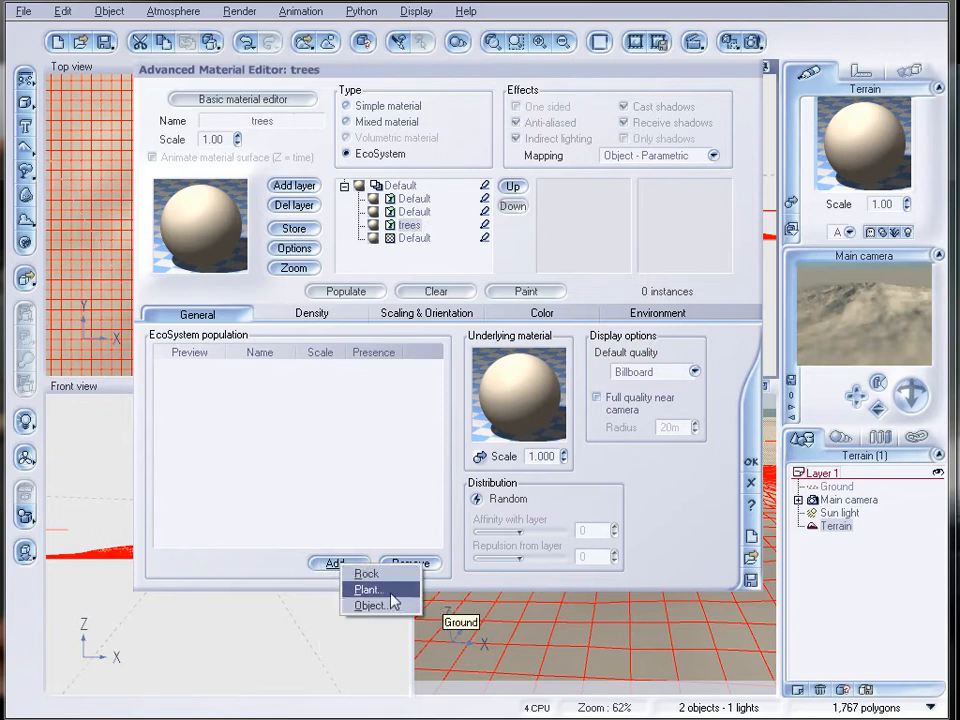
click(380, 587)
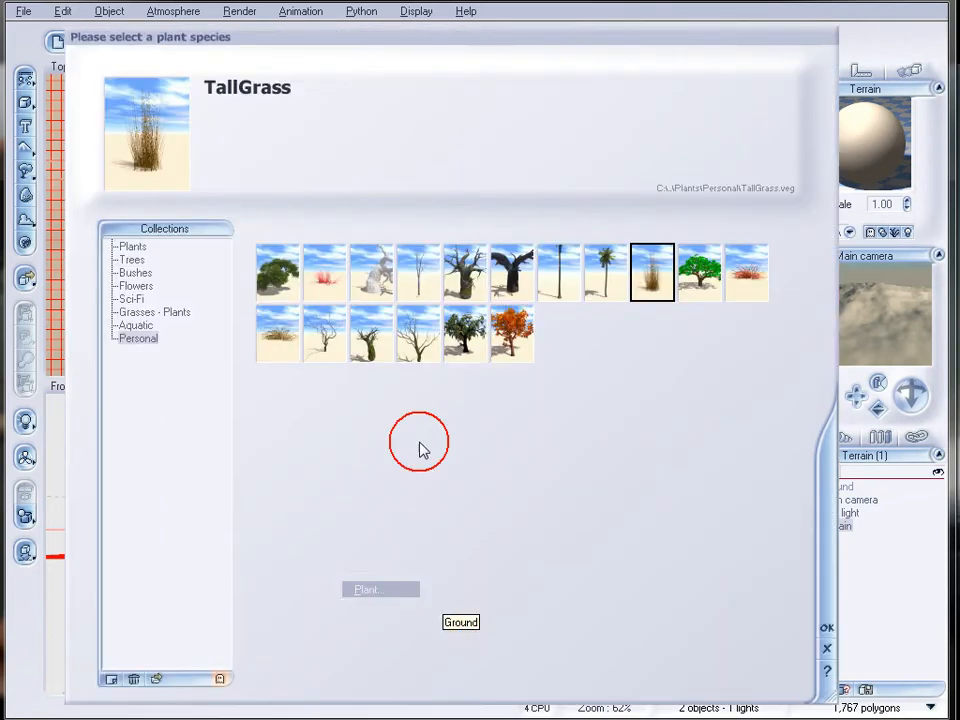
click(131, 260)
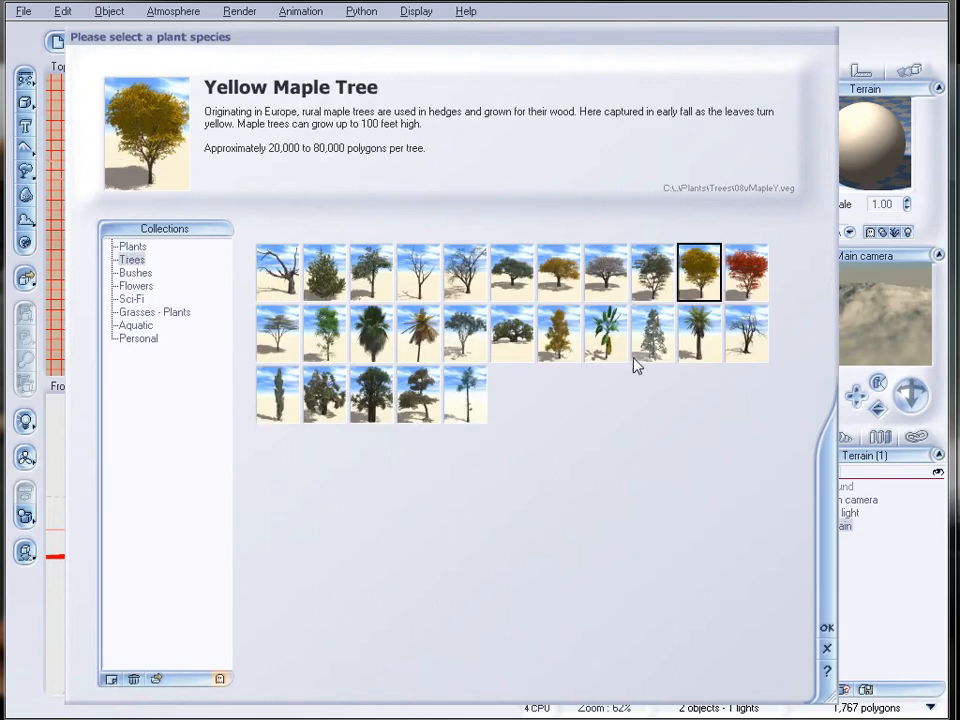
click(703, 292)
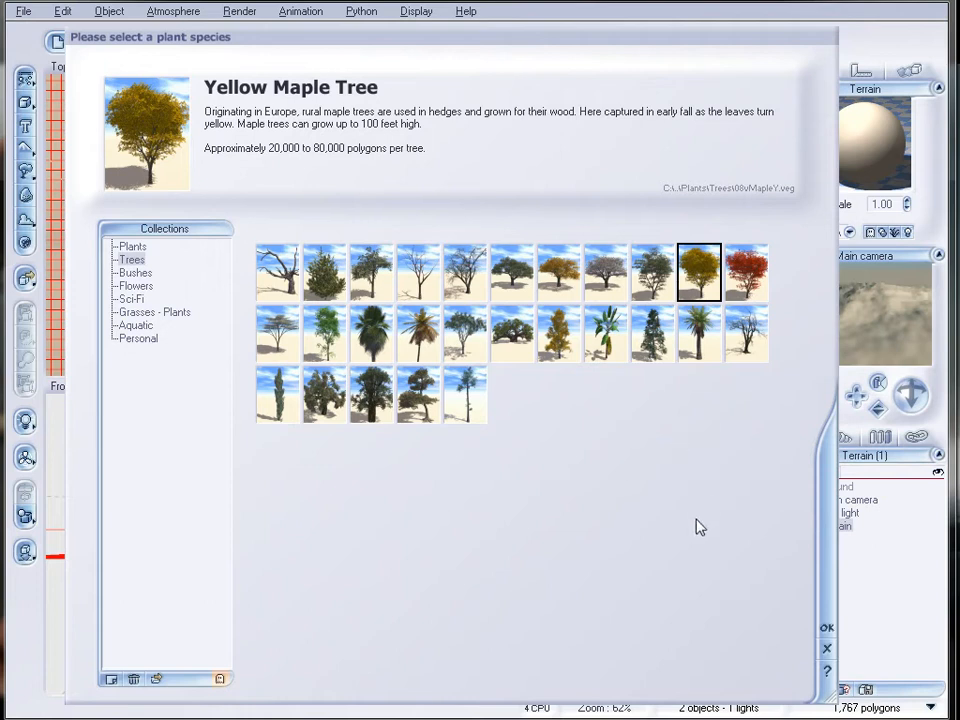
click(827, 629)
click(345, 292)
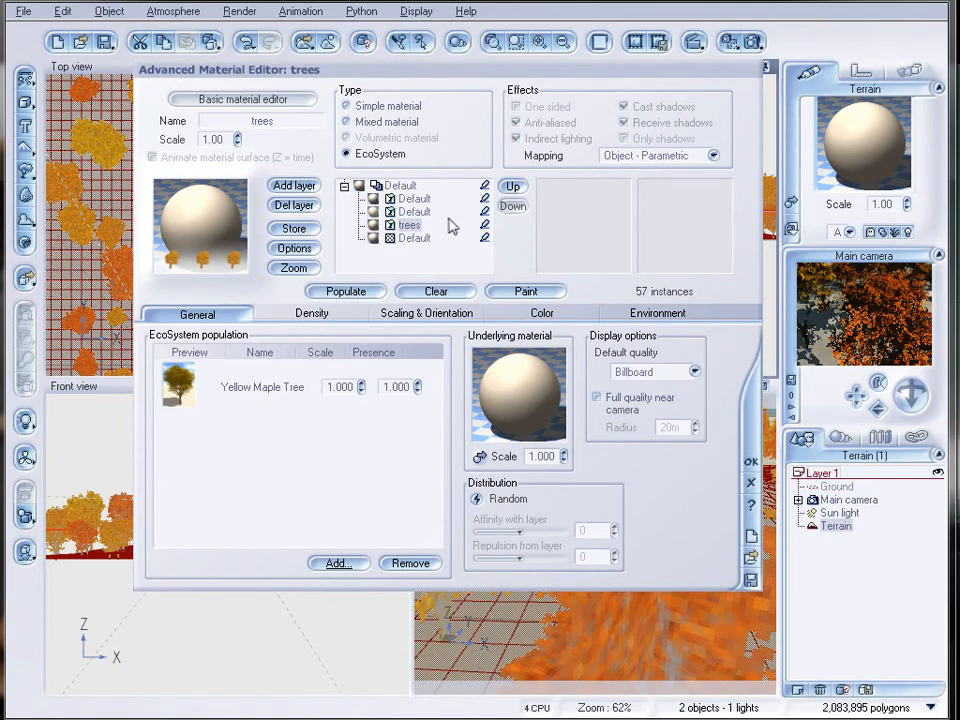
click(749, 457)
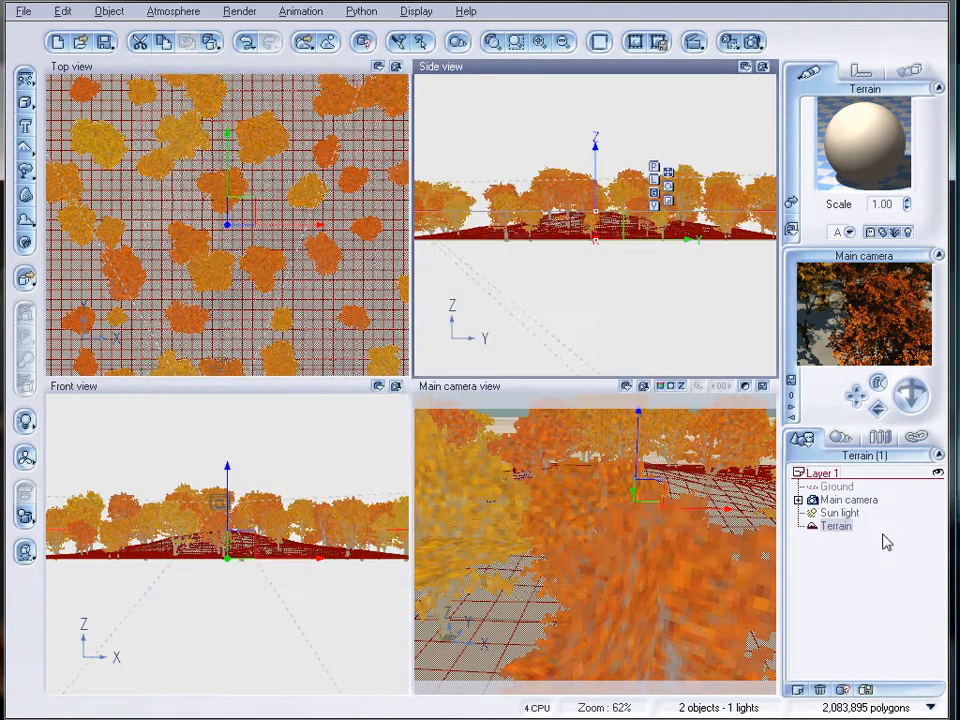
Move the main camera back beyond the terrain's front edge, clear of the maple trees.
click(872, 510)
click(853, 499)
click(590, 228)
drag(590, 228, 580, 240)
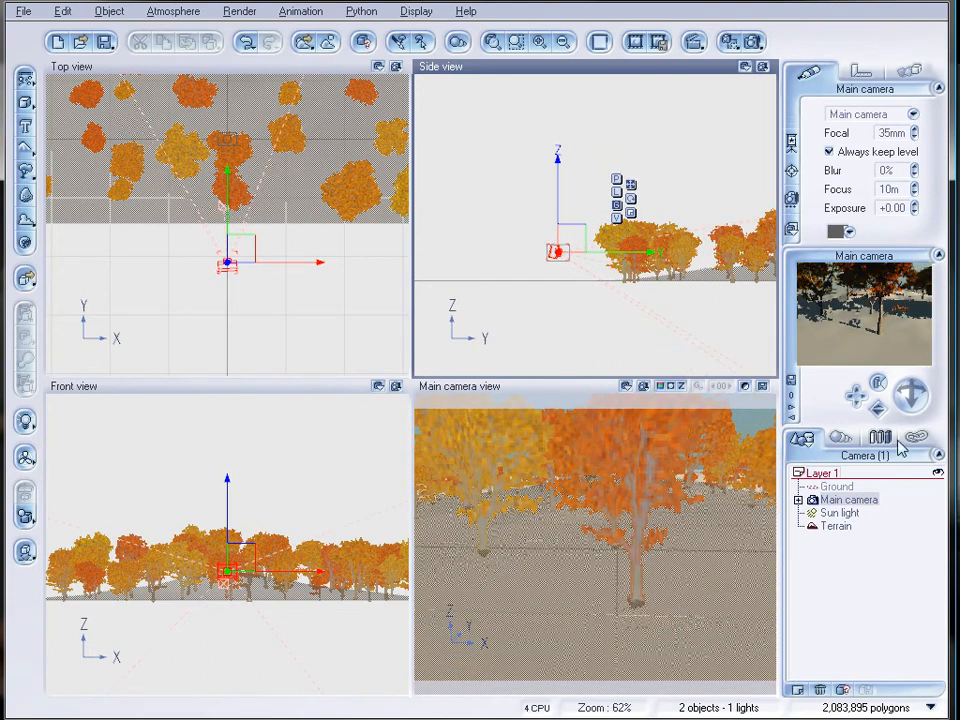
Reopen the terrain's material and rename the EcoSystem layer directly above trees as fallleaf.
click(836, 526)
double_click(851, 146)
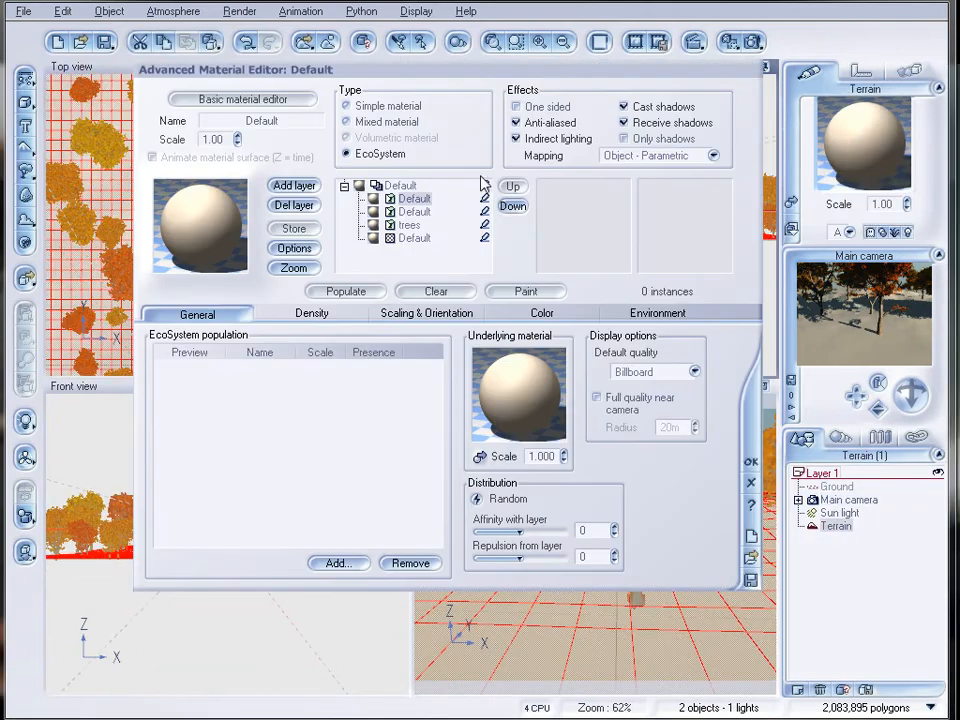
click(432, 212)
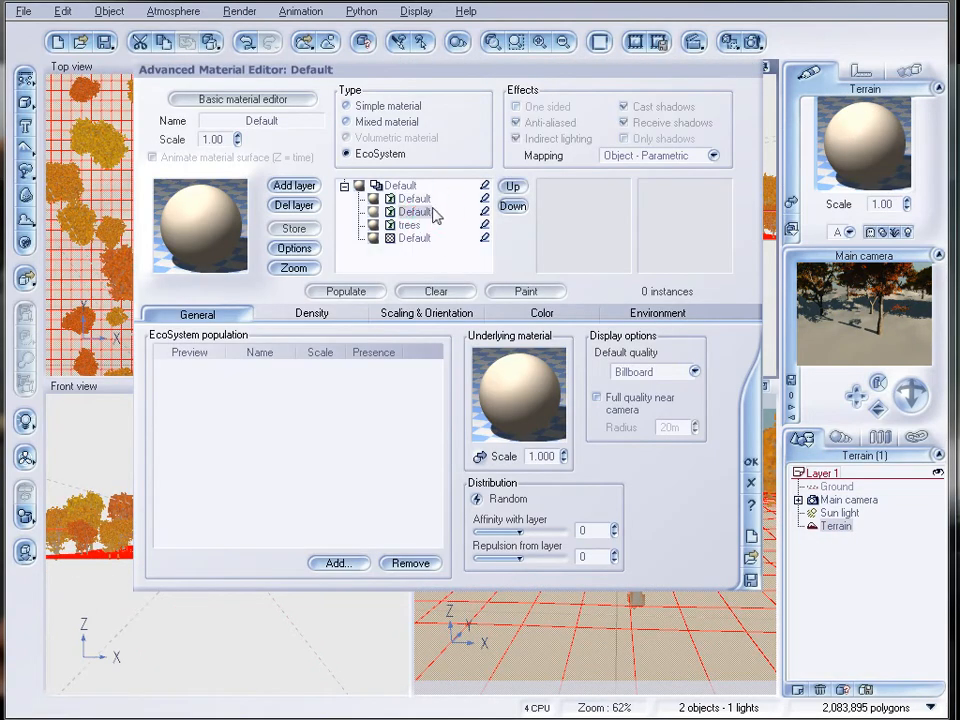
click(300, 121)
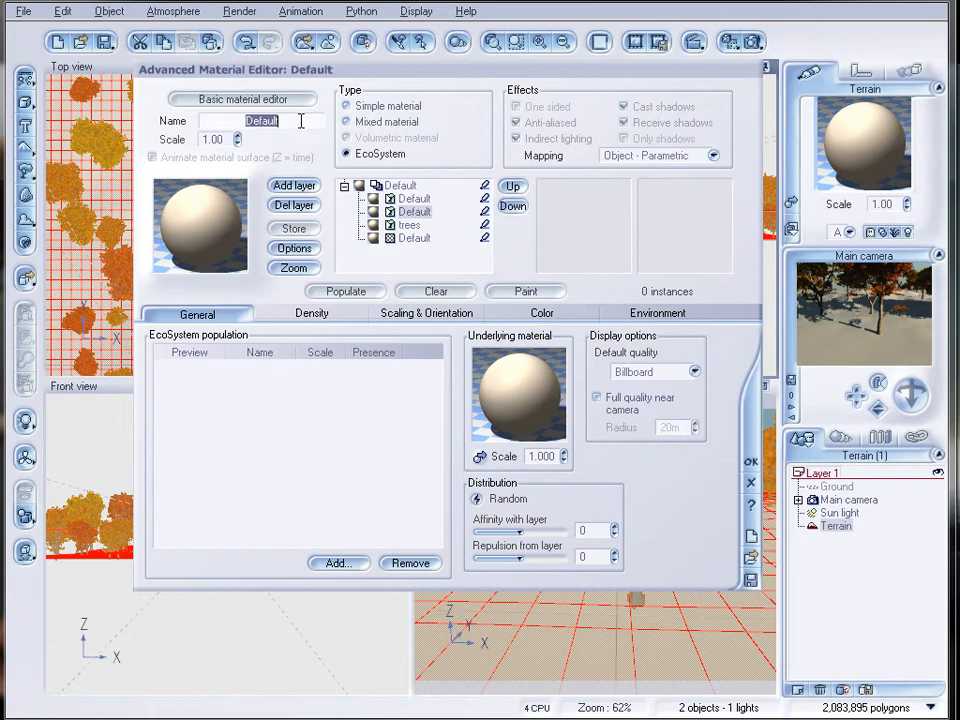
text(fallleaf)
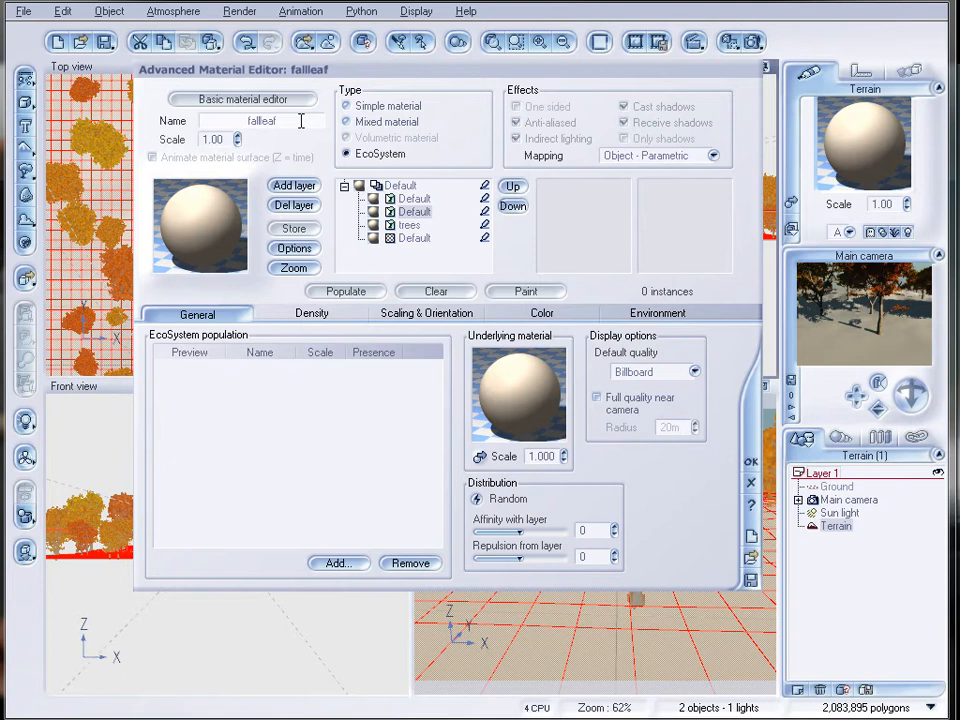
key(Return)
Add the leaf.vob object from the echolayers folder to the fallleaf layer's population.
click(340, 564)
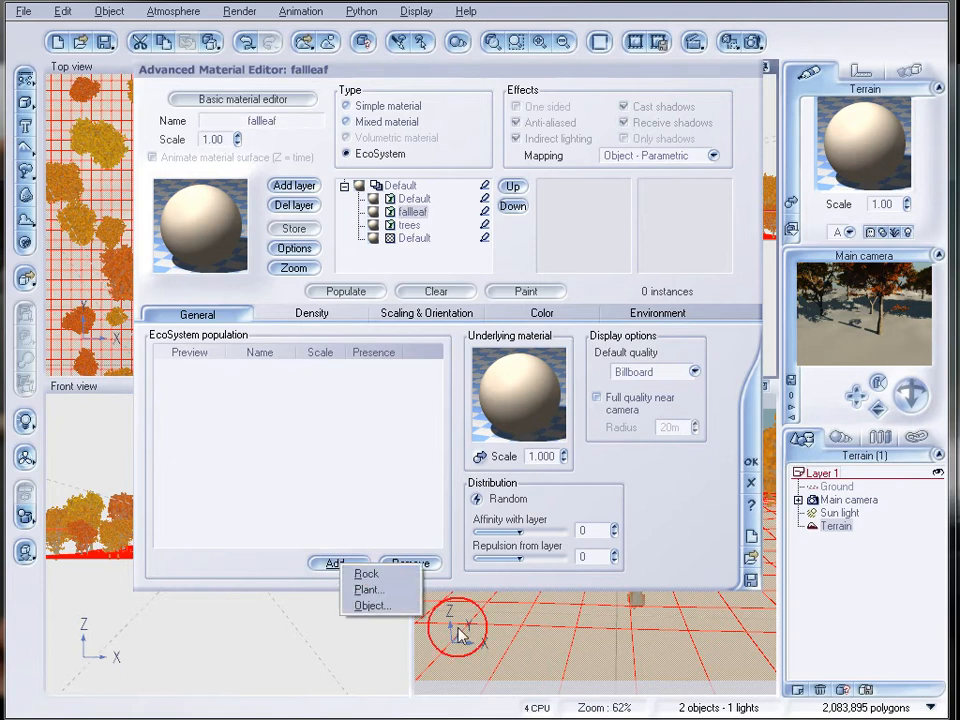
click(392, 610)
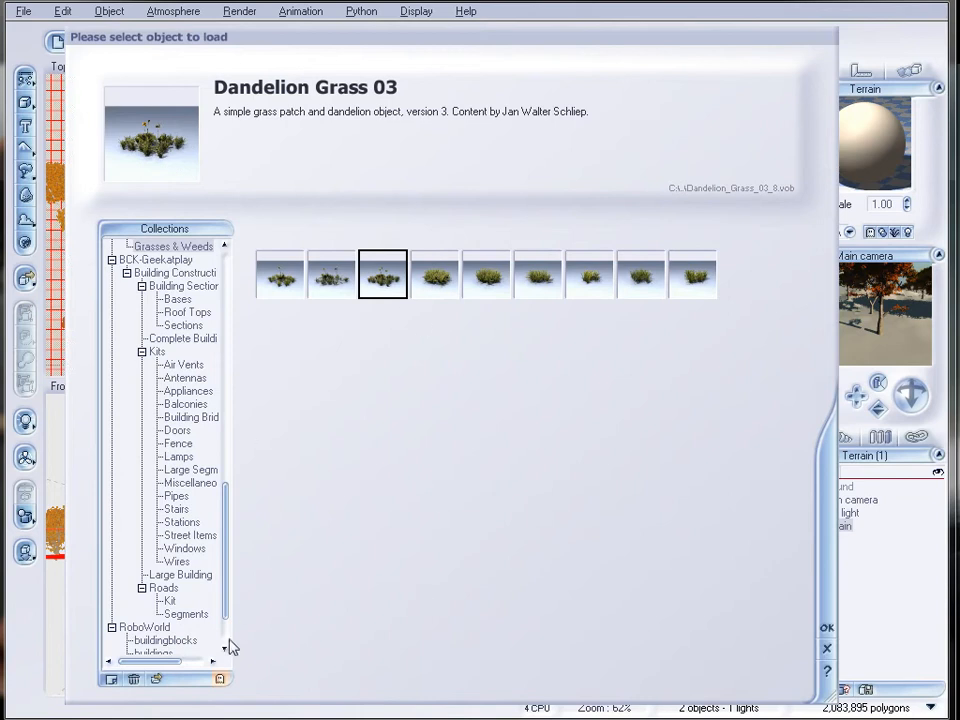
click(156, 679)
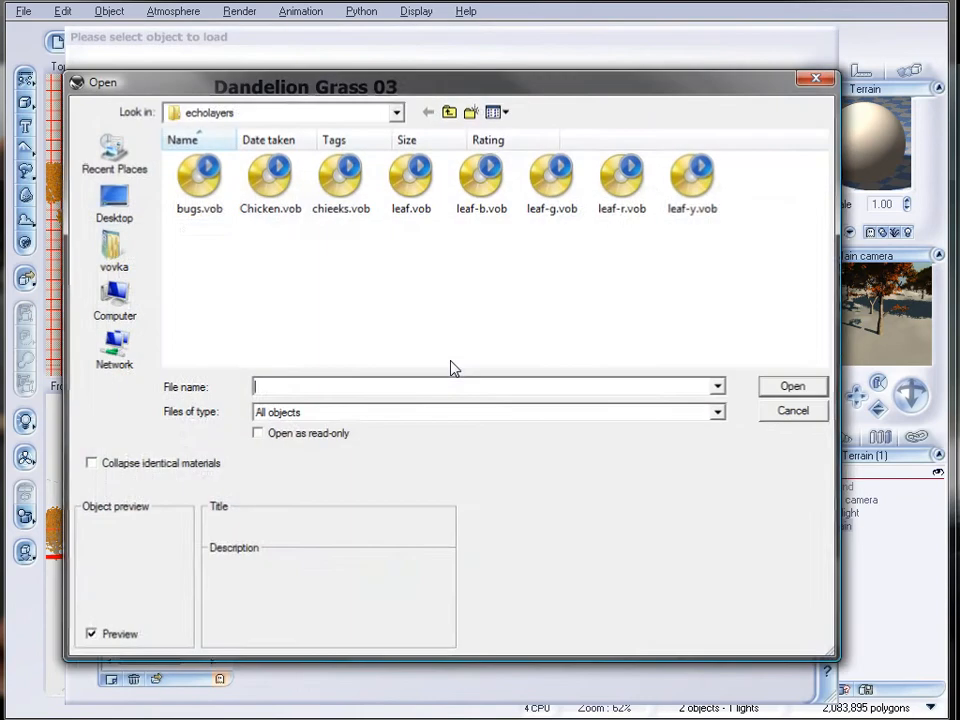
click(411, 180)
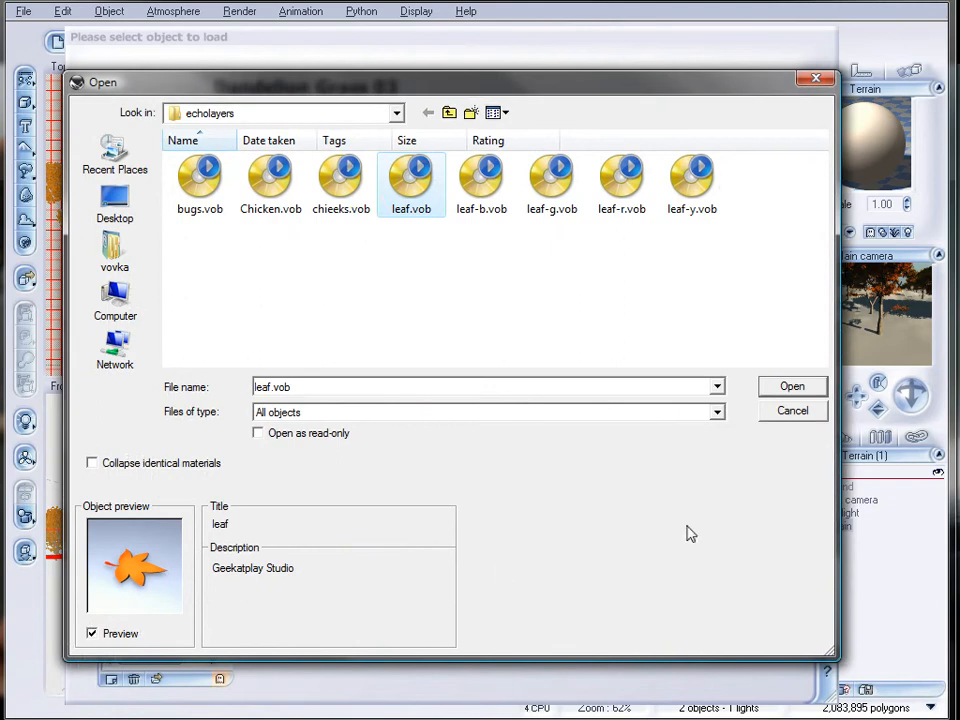
click(773, 390)
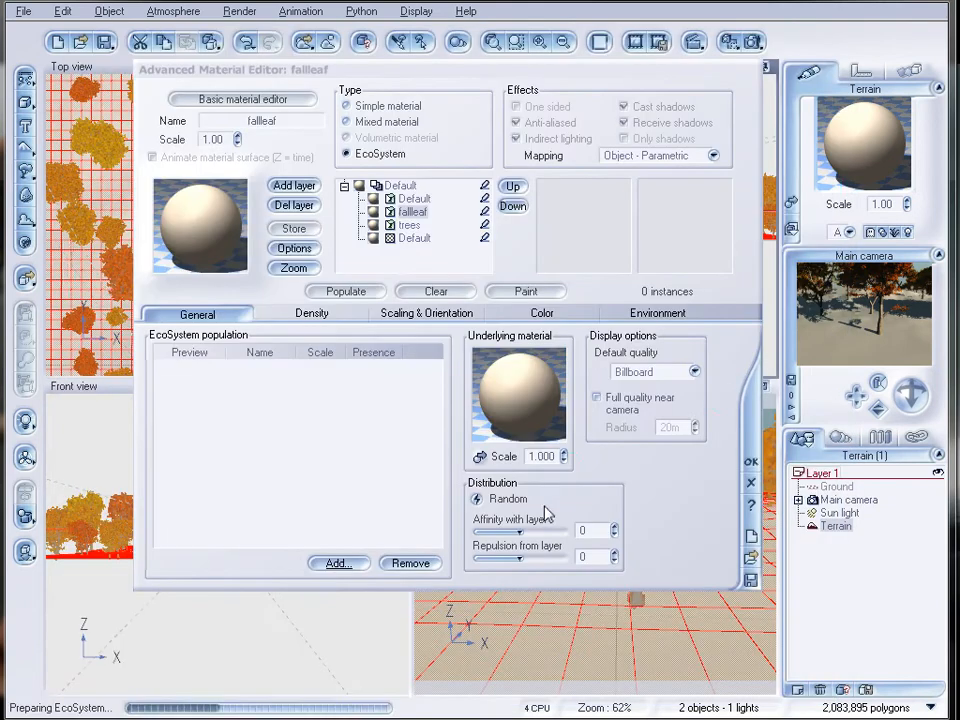
Add the leaf-b.vob object to the fallleaf layer's population.
click(334, 562)
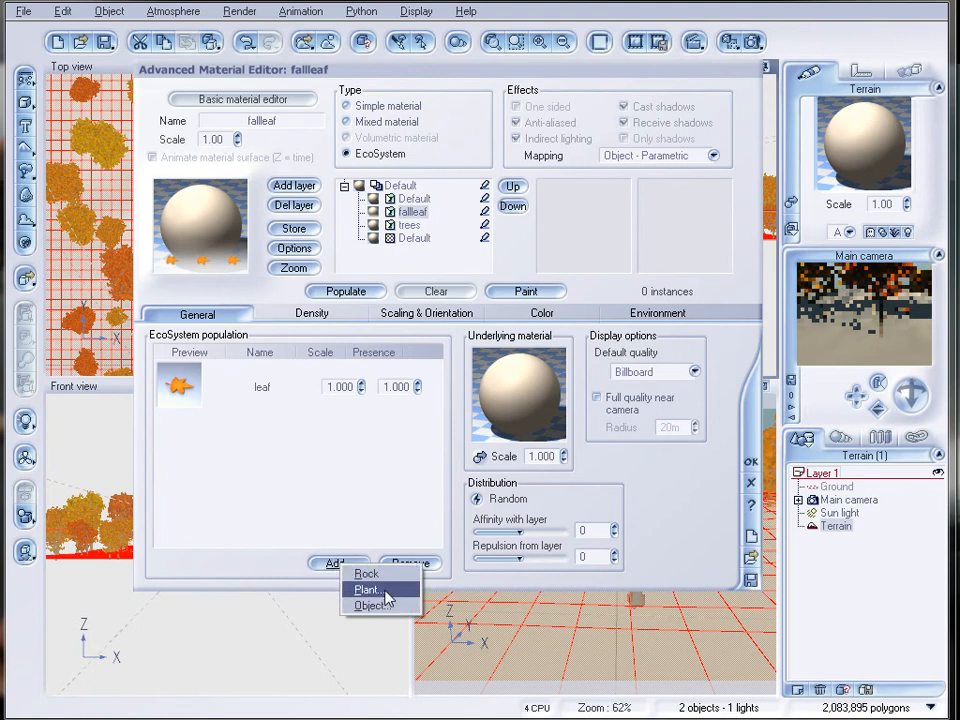
click(387, 592)
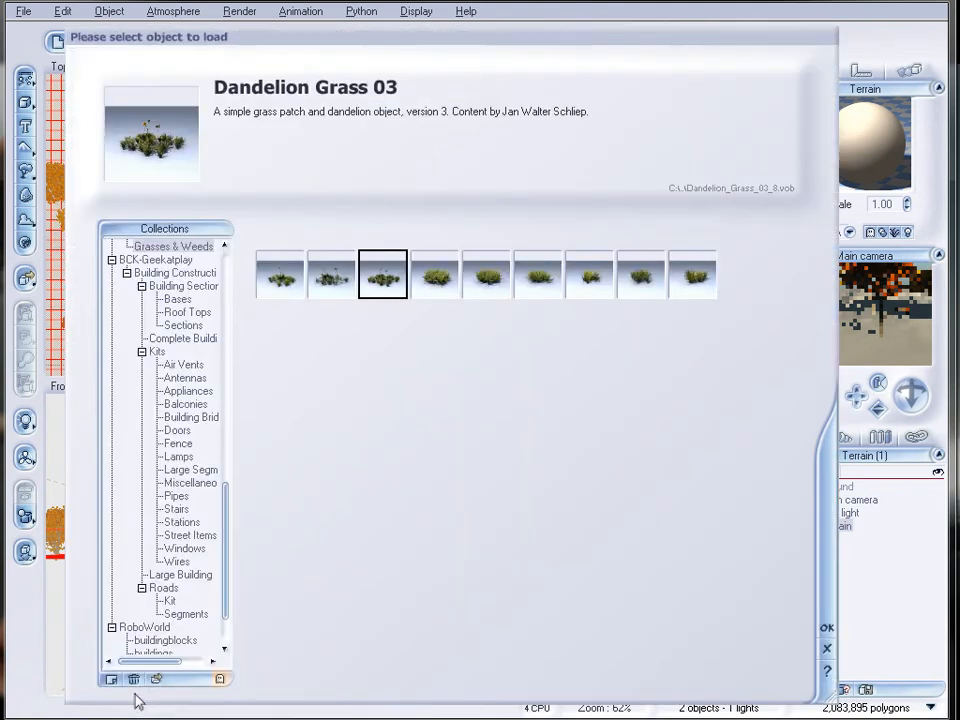
click(156, 679)
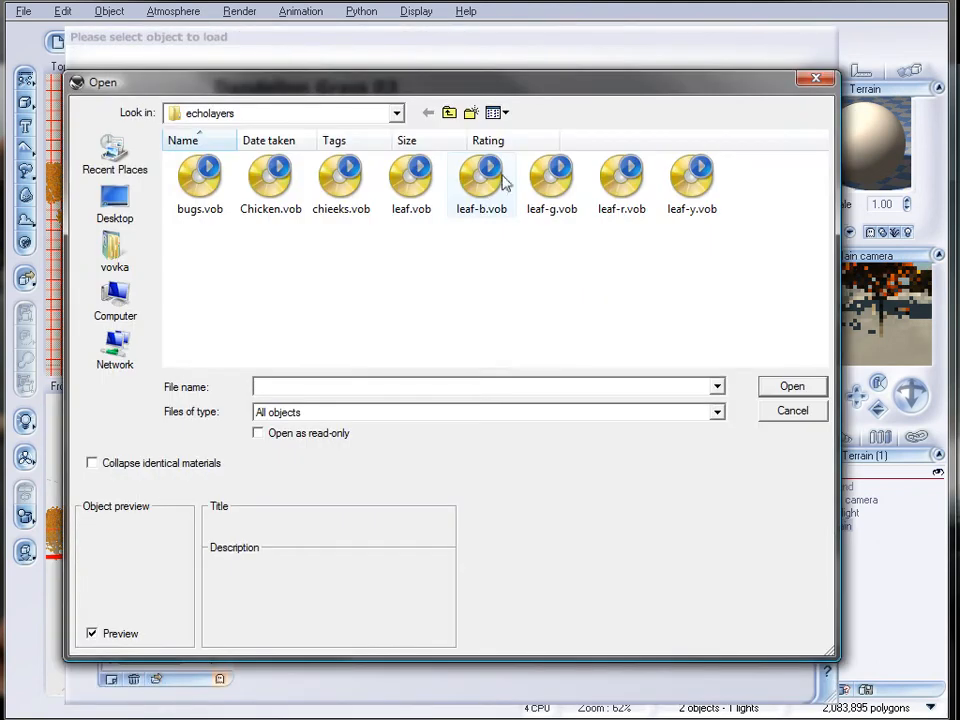
click(472, 176)
click(789, 387)
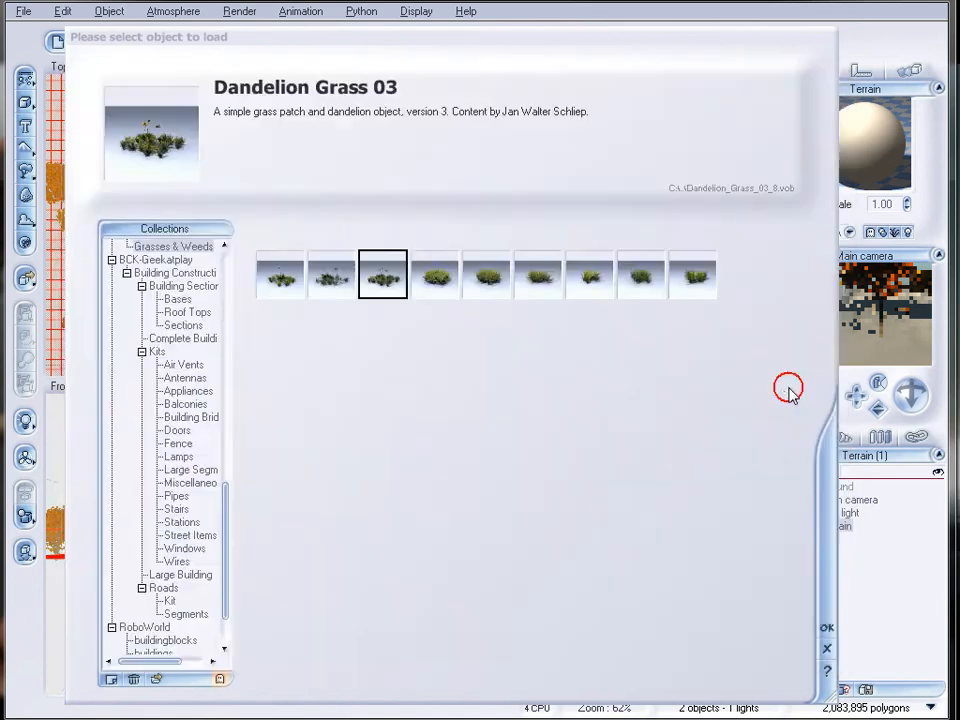
Add the leaf-r.vob object to the fallleaf layer's population.
click(335, 564)
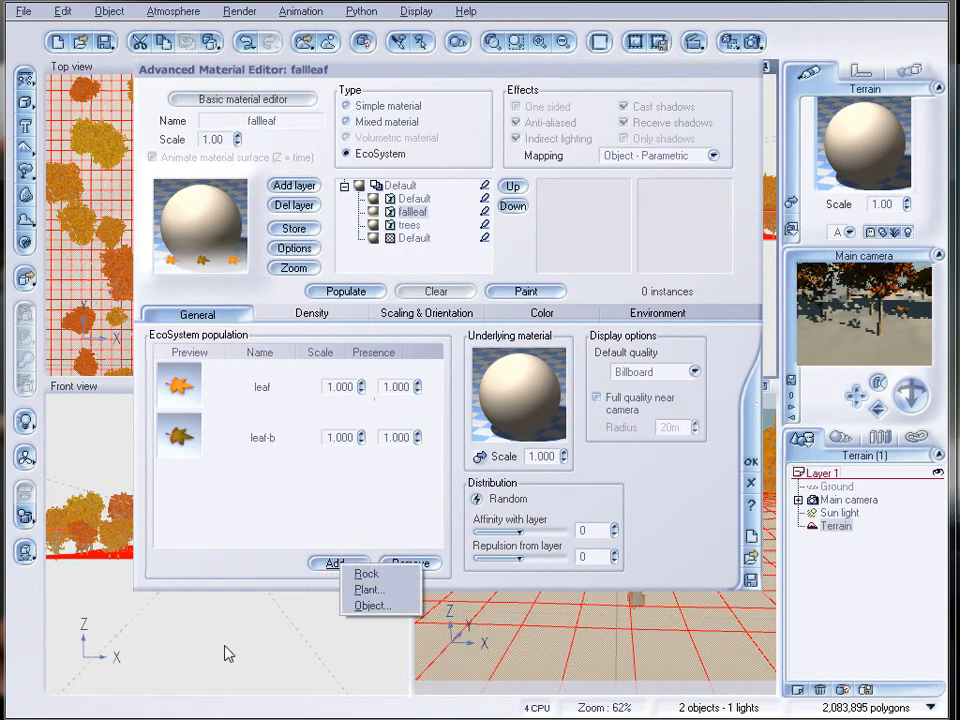
click(390, 605)
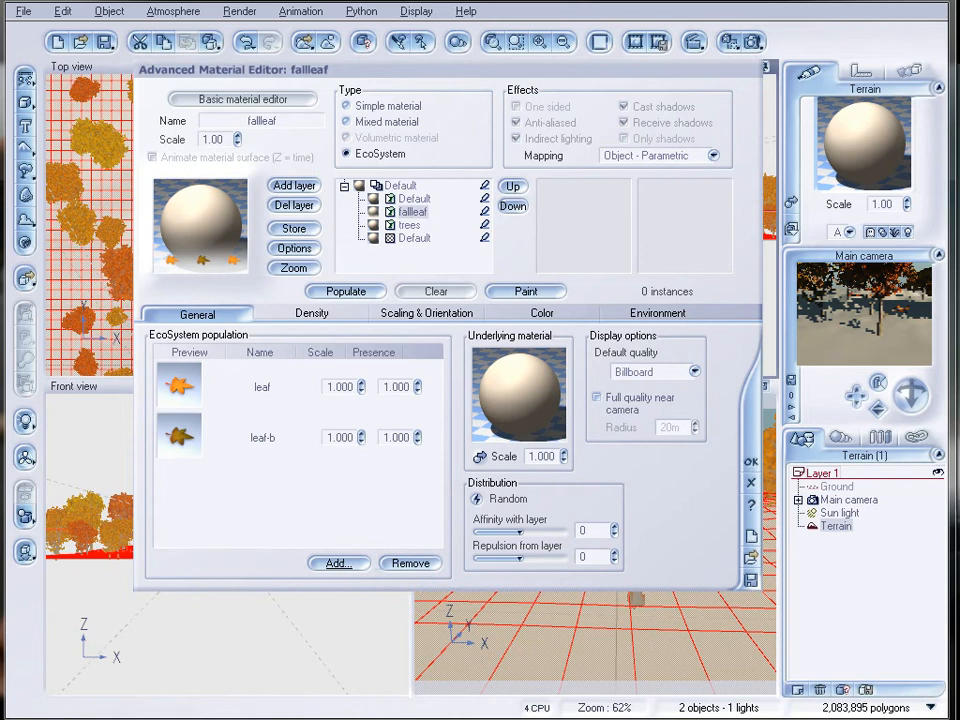
click(155, 679)
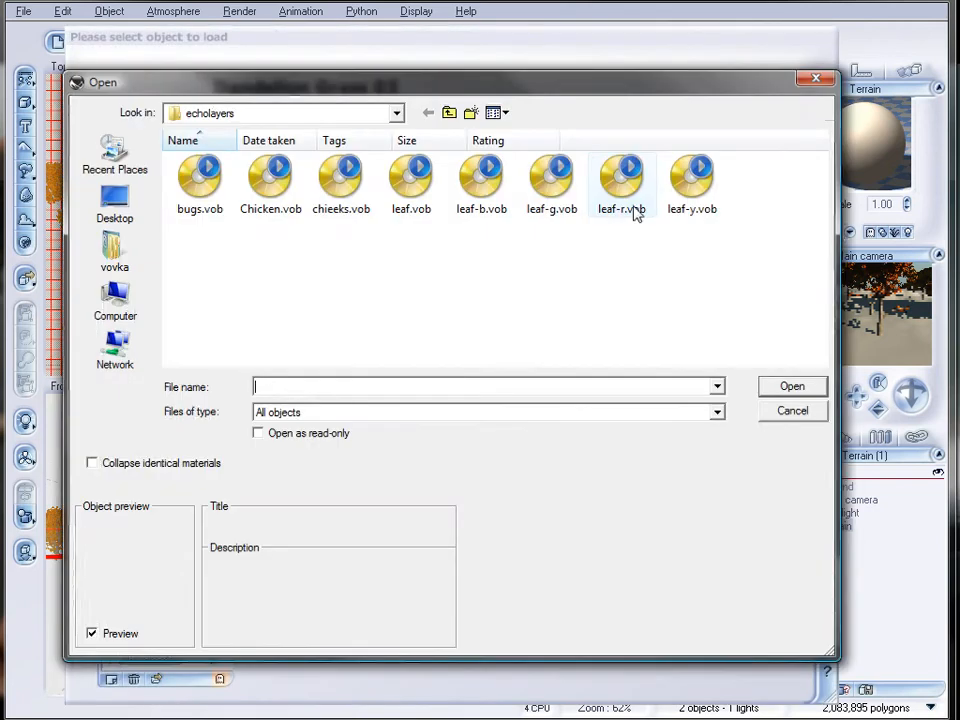
click(551, 180)
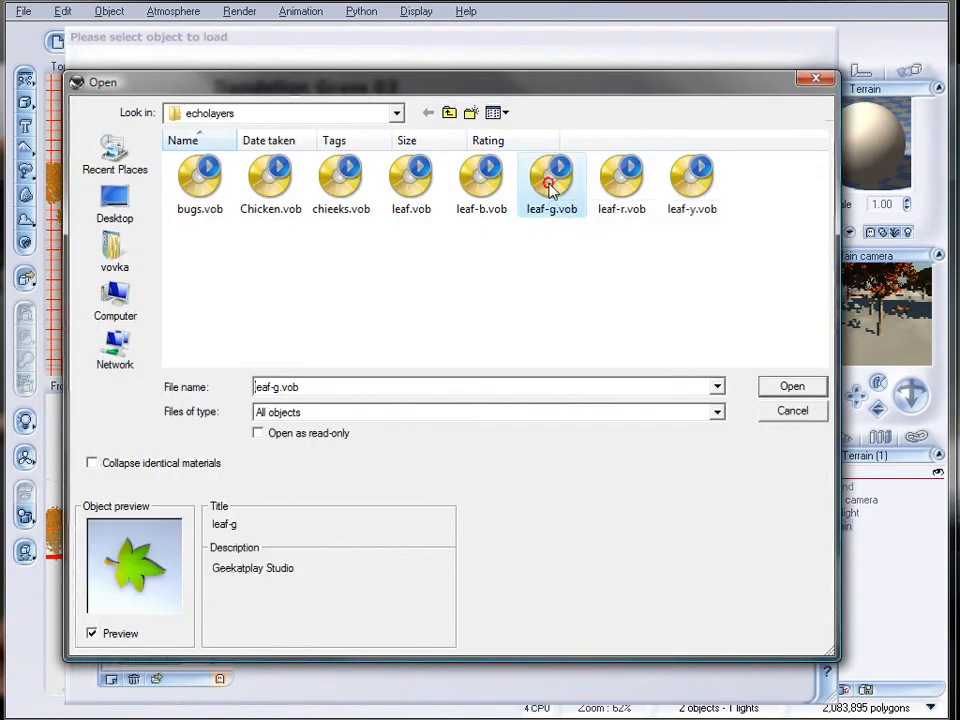
click(624, 182)
click(795, 386)
Add the leaf-y.vob object to the fallleaf layer's population and populate the layer over the terrain.
click(340, 564)
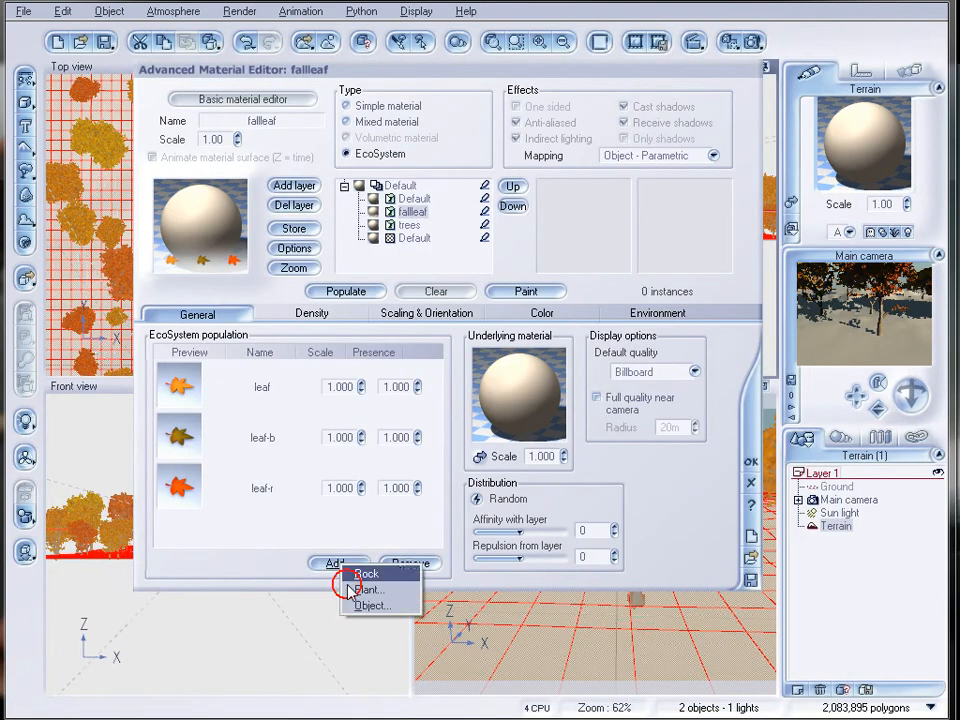
click(366, 604)
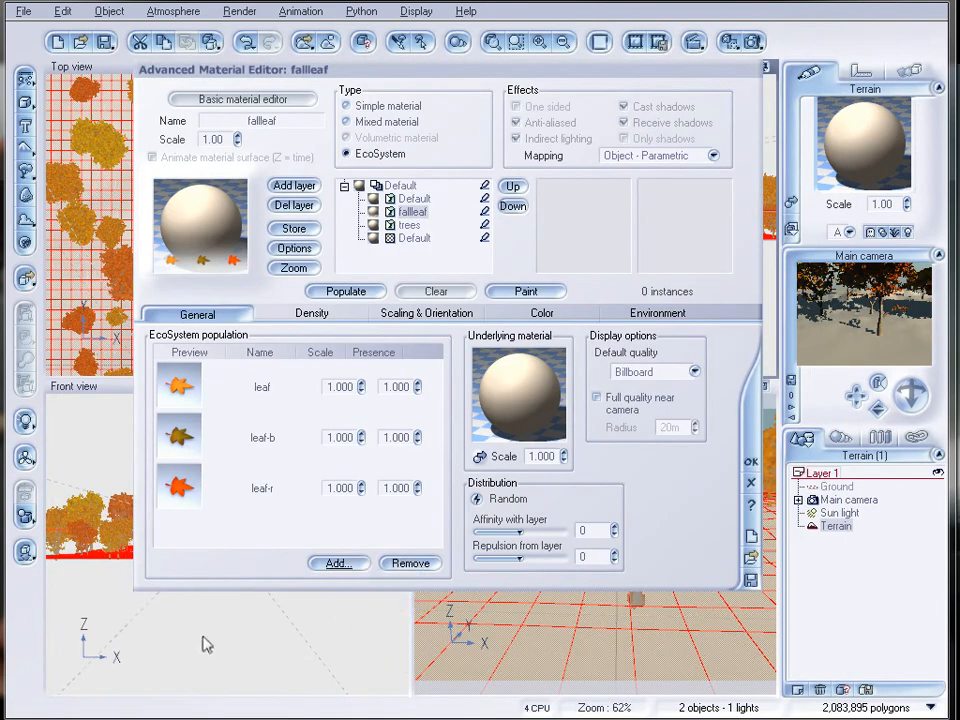
click(156, 680)
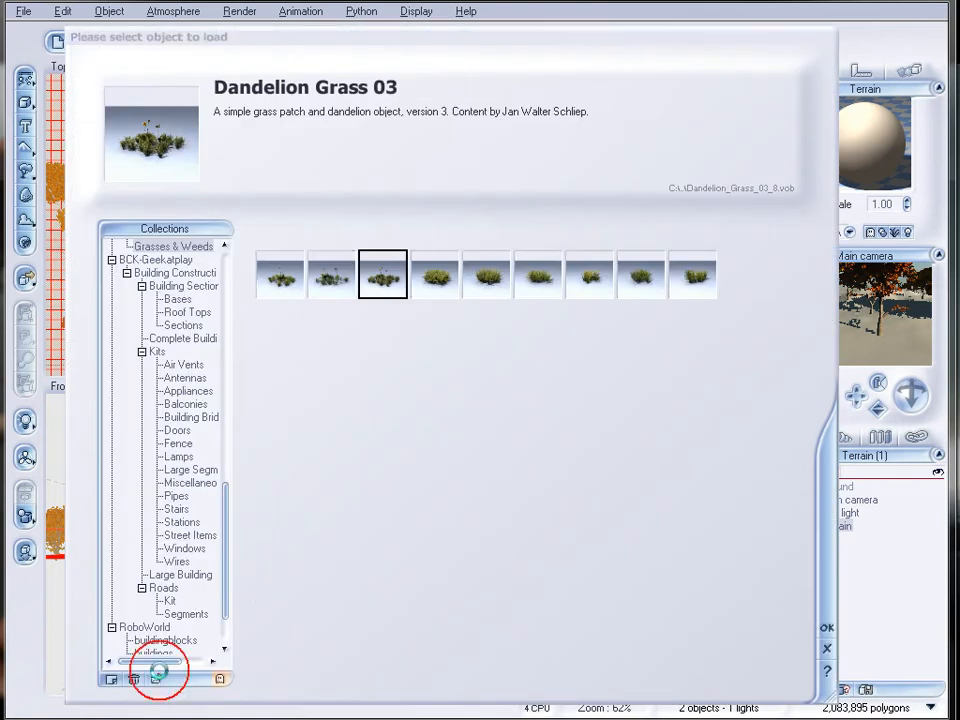
click(700, 175)
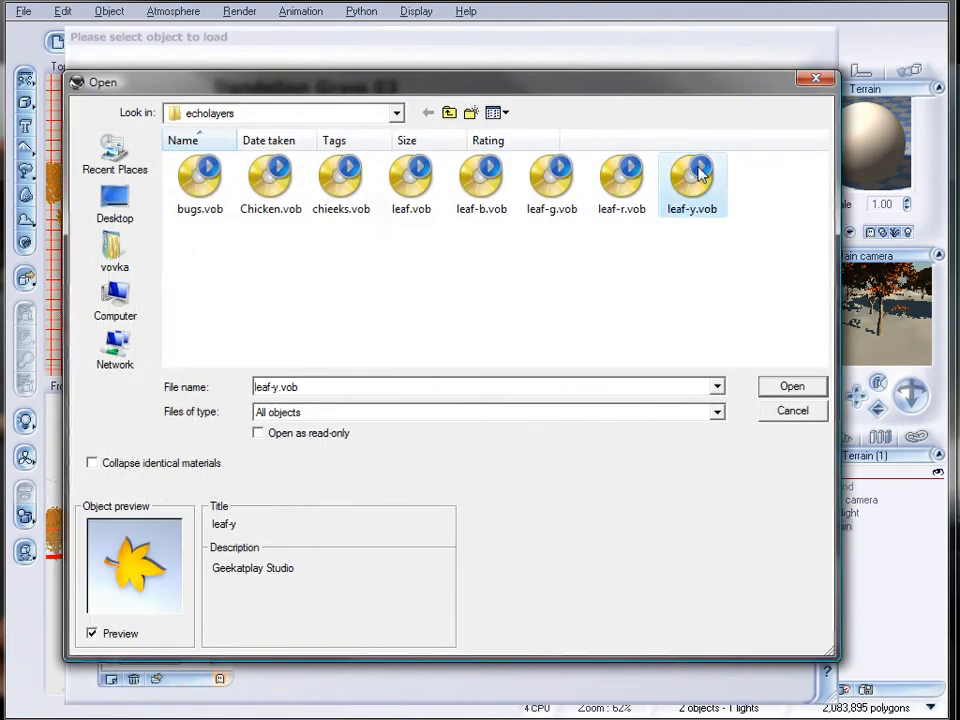
click(792, 386)
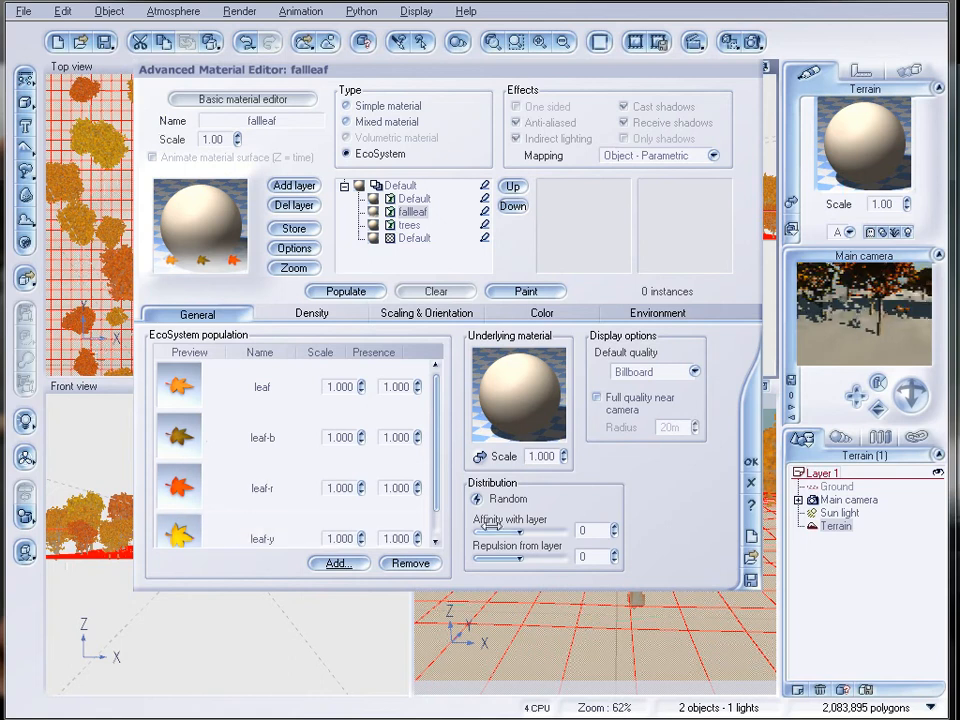
click(366, 292)
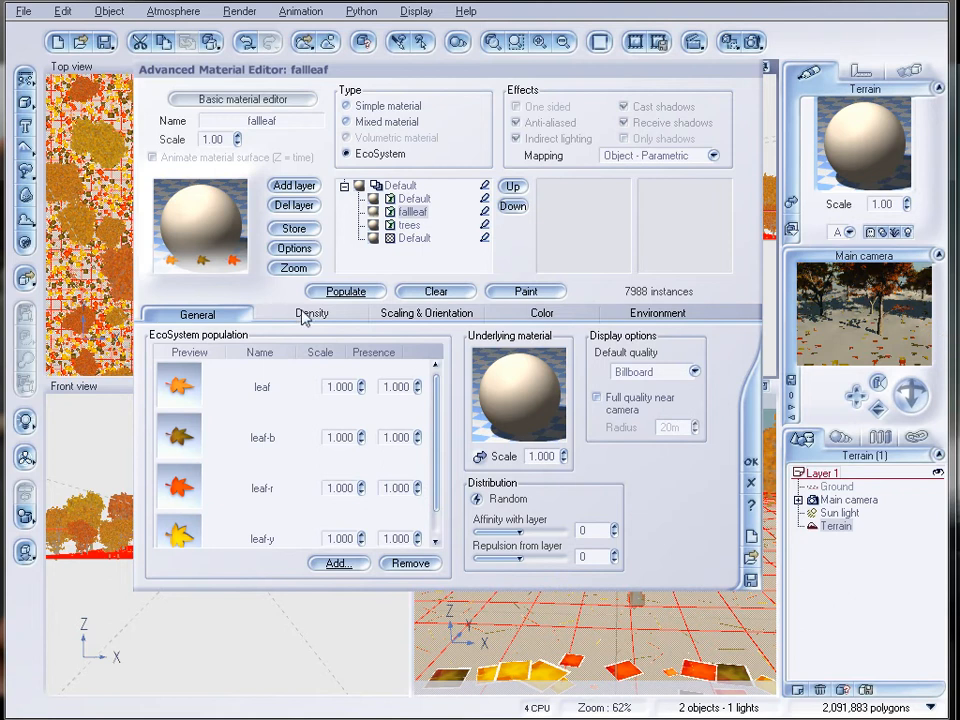
Set the fallleaf layer's overall density to 76% and its overall scaling to 0.215.
click(304, 314)
drag(249, 345, 279, 347)
click(444, 315)
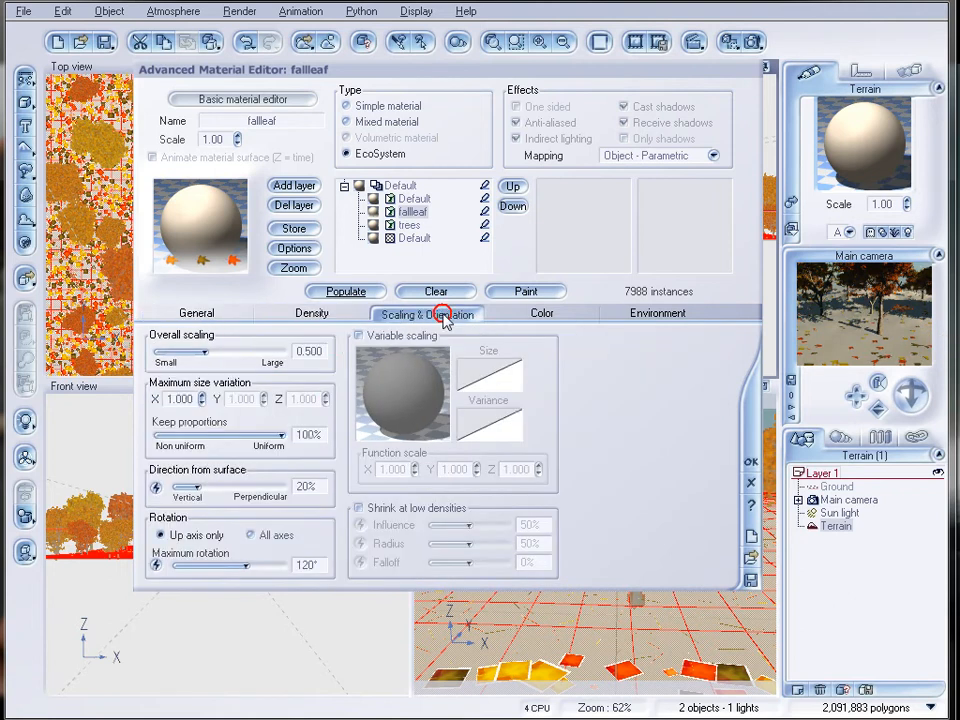
drag(206, 352, 188, 352)
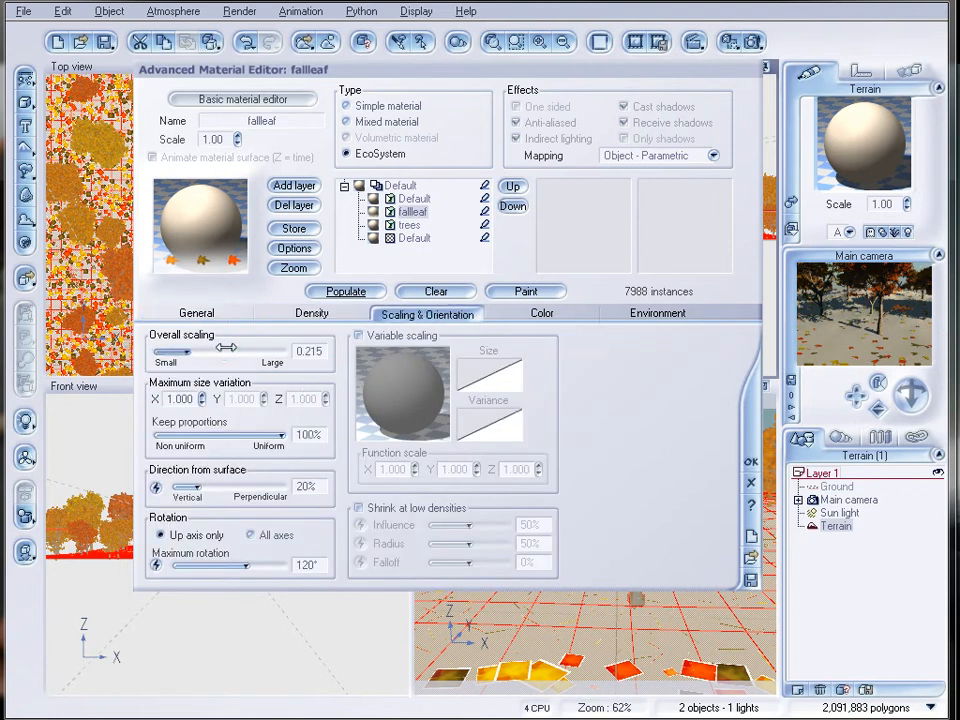
Set the fallleaf layer's affinity with the underlying layer to 100.
click(290, 314)
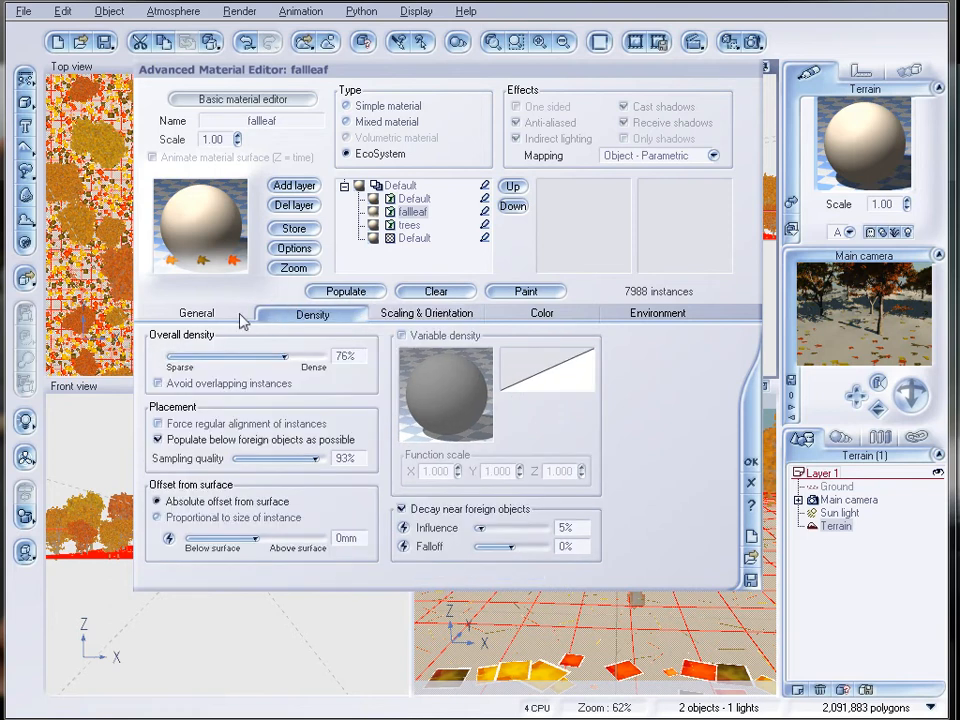
click(254, 317)
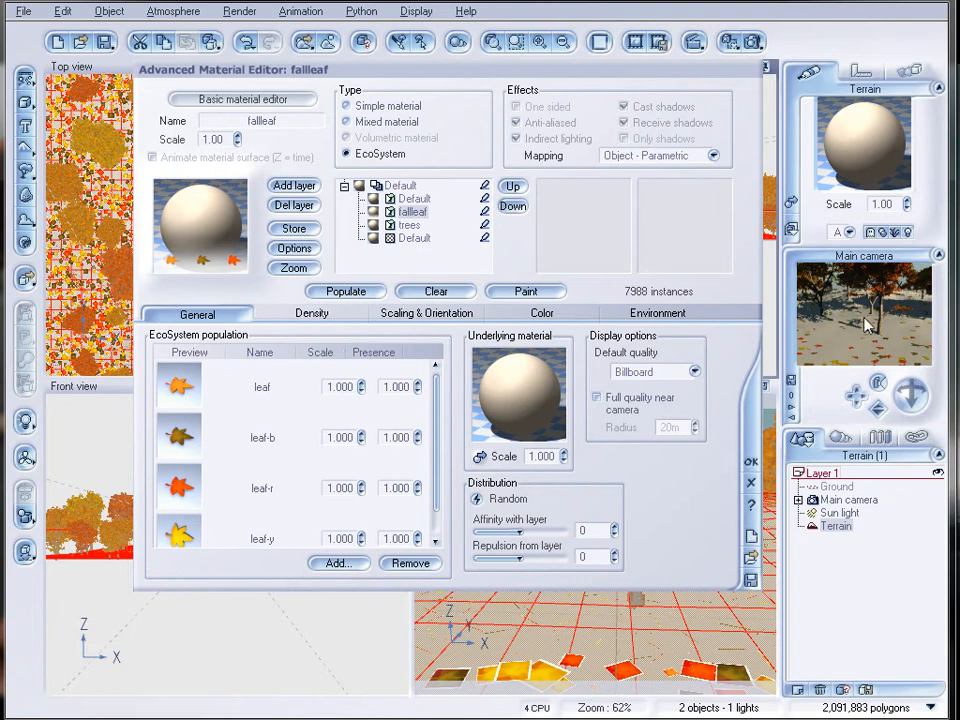
drag(518, 531, 562, 531)
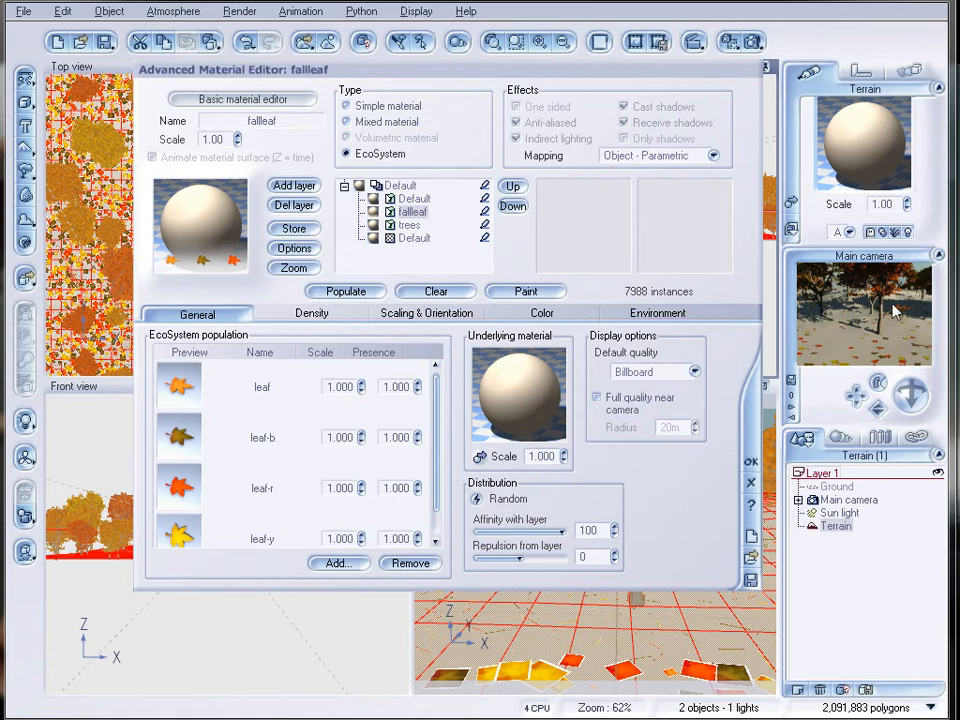
Repopulate the fallleaf layer over the terrain and render the scene, closing the render display.
click(338, 291)
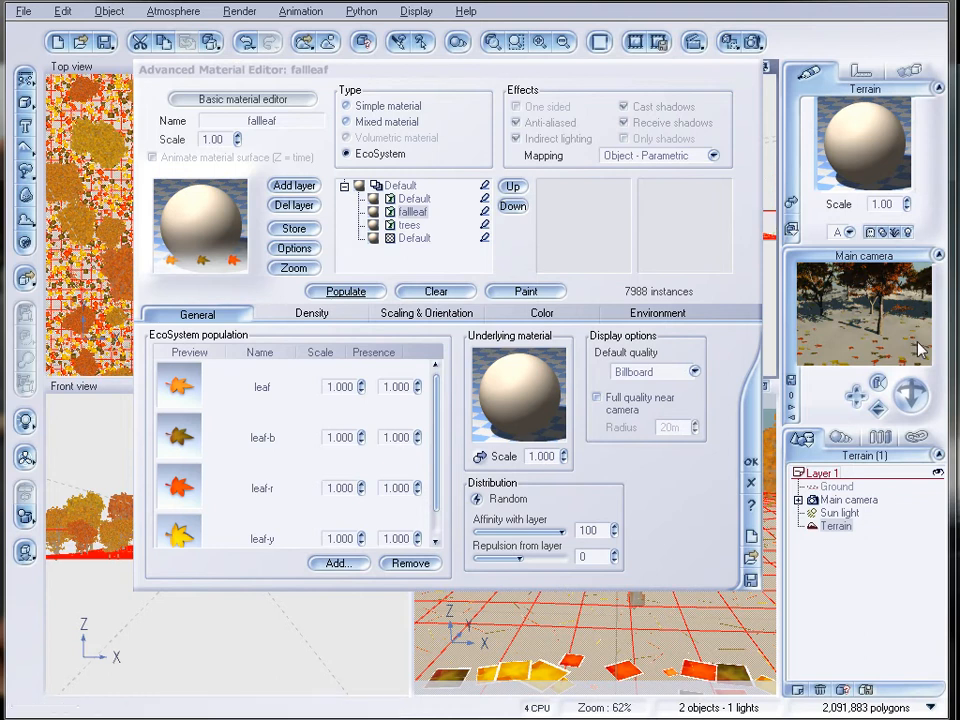
click(757, 42)
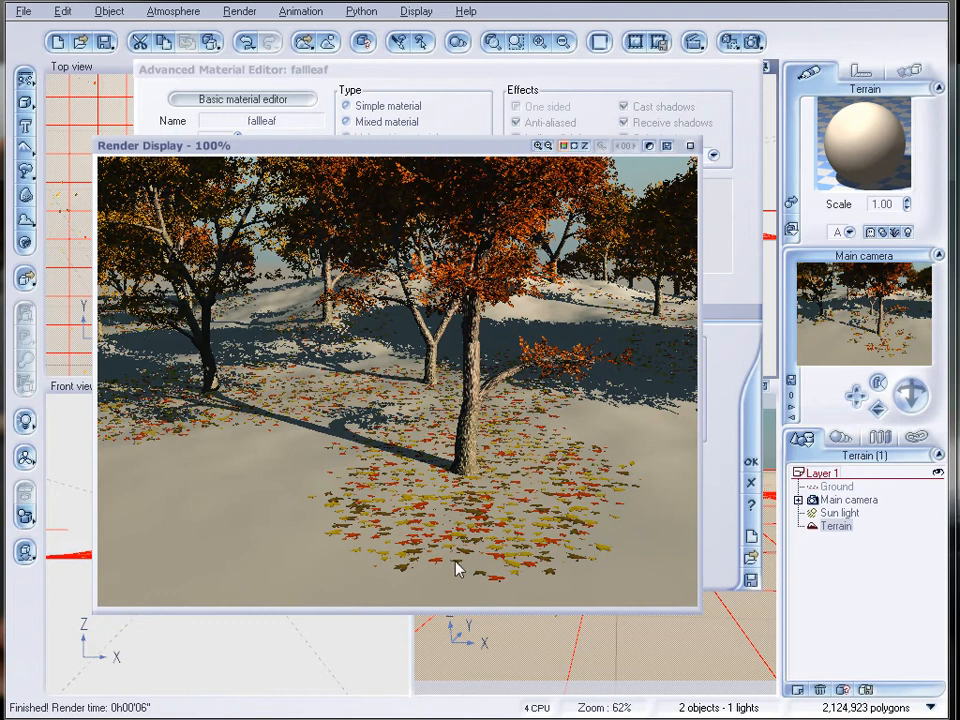
click(691, 147)
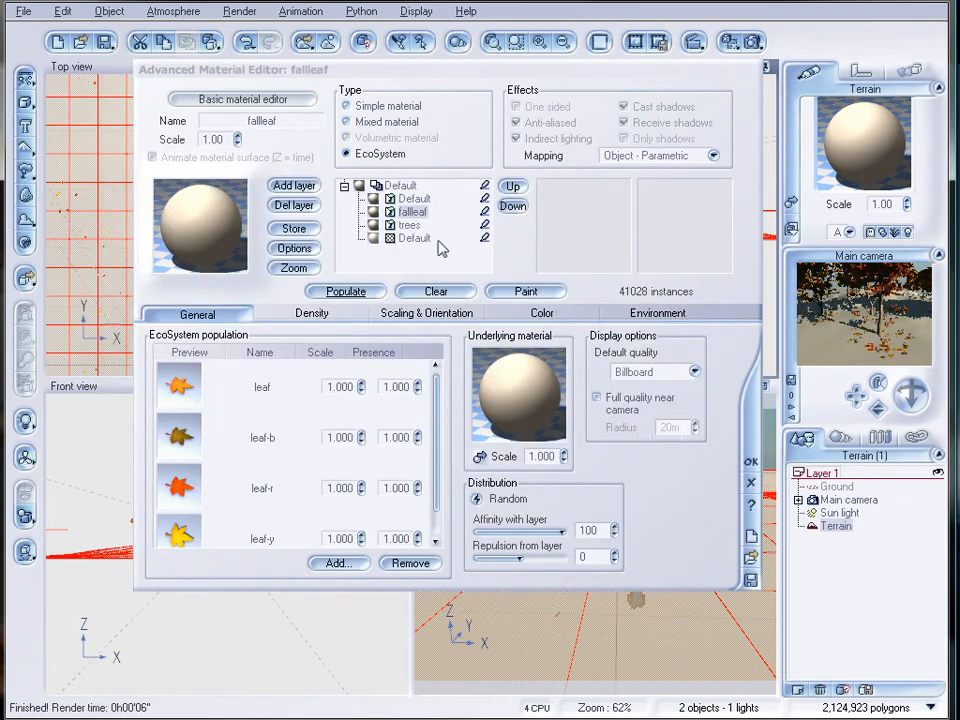
Load the Grass Field material from the Geekatplay ground collection into the bottom Default layer.
click(422, 240)
double_click(207, 226)
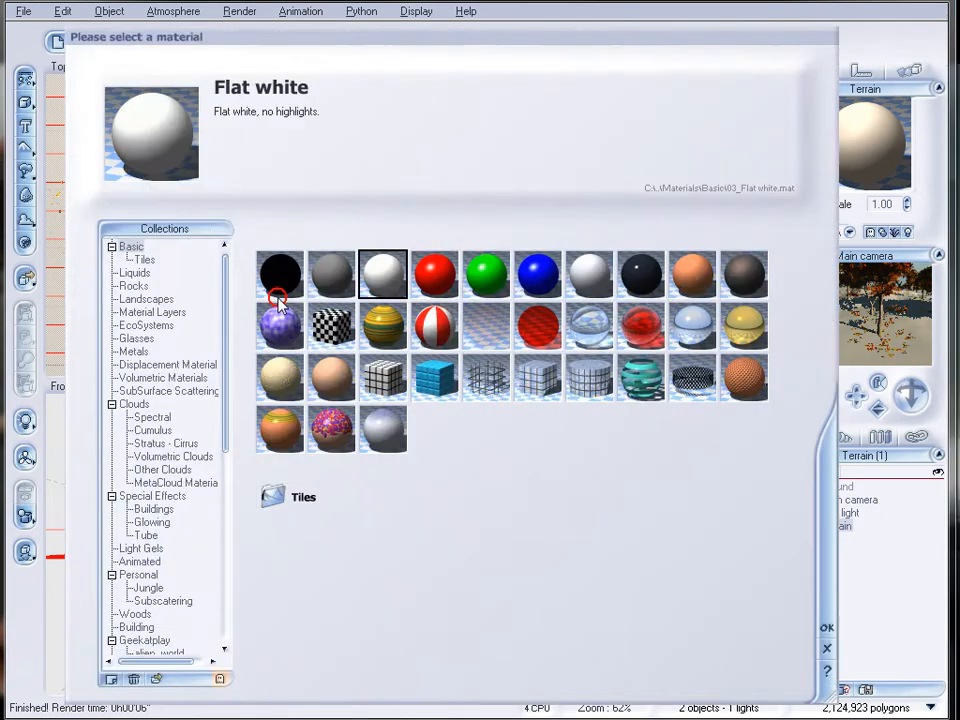
click(229, 547)
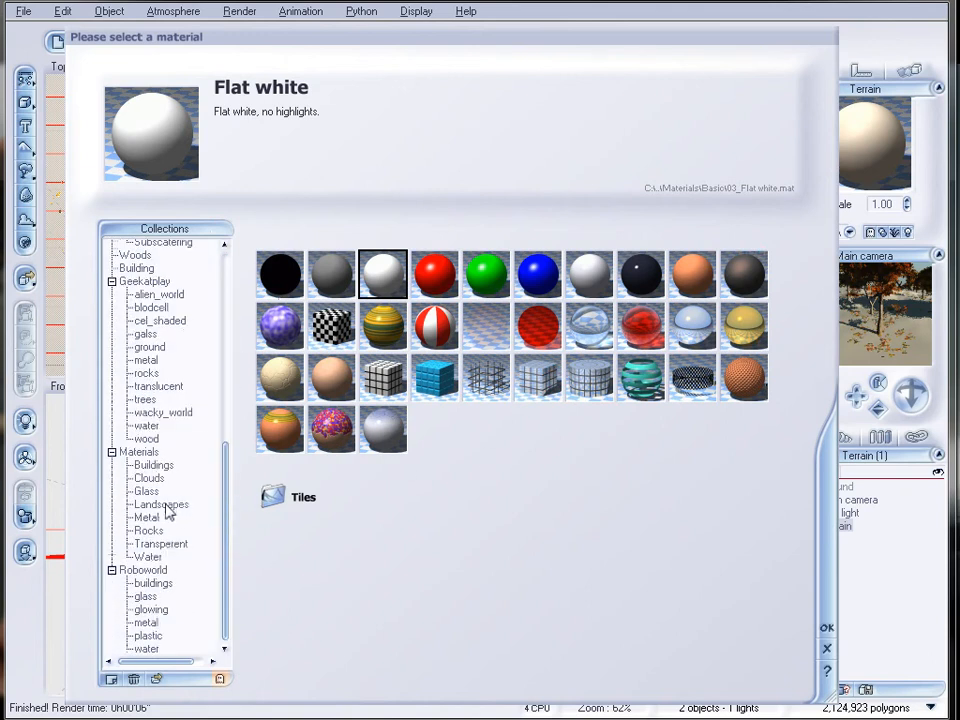
click(150, 347)
click(331, 274)
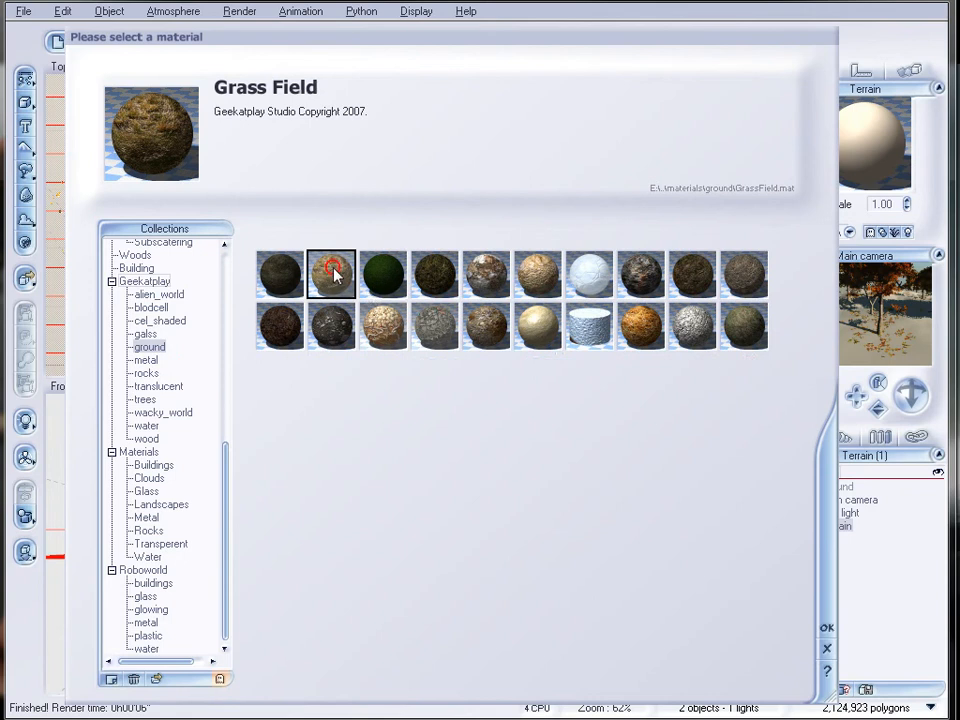
click(827, 627)
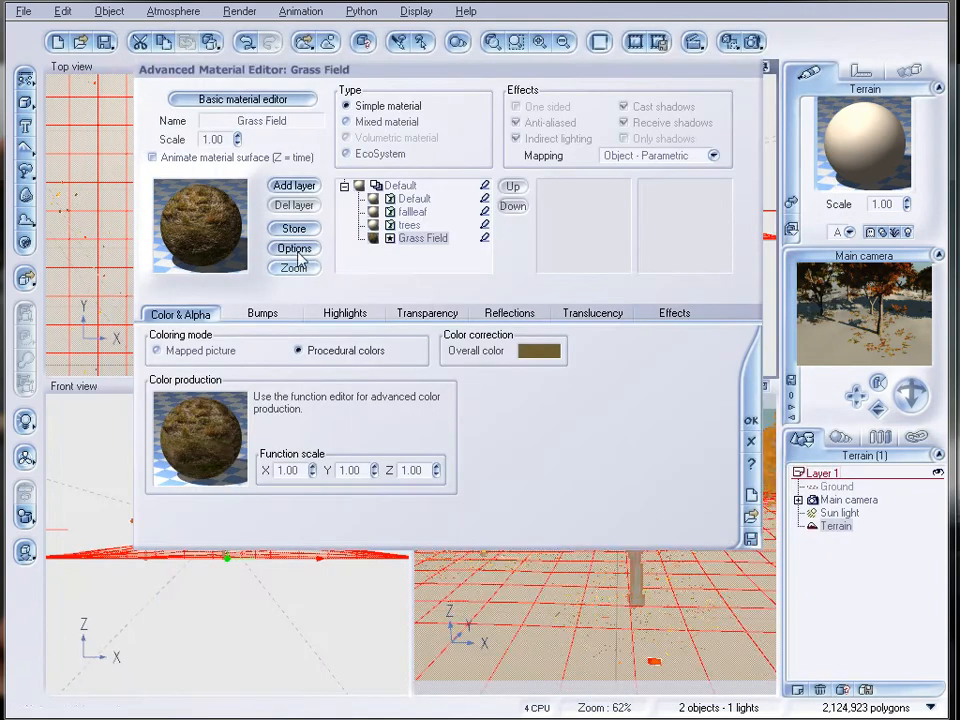
Set the interpolation type of the Grass Field bump texture map to Bicubic in the Function Editor.
click(262, 315)
right_click(219, 377)
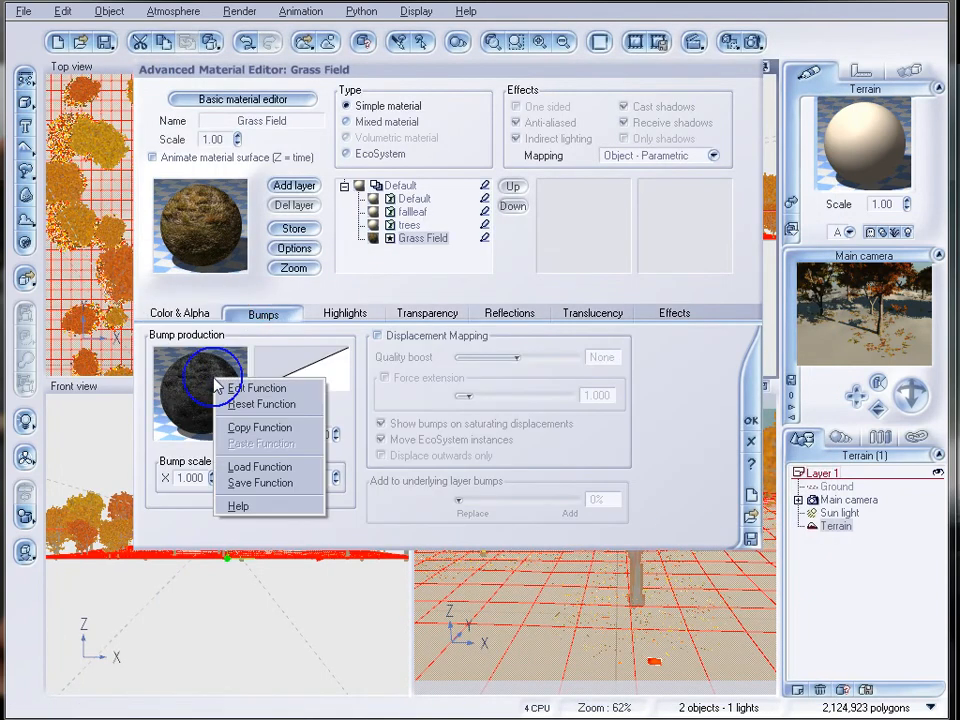
click(306, 390)
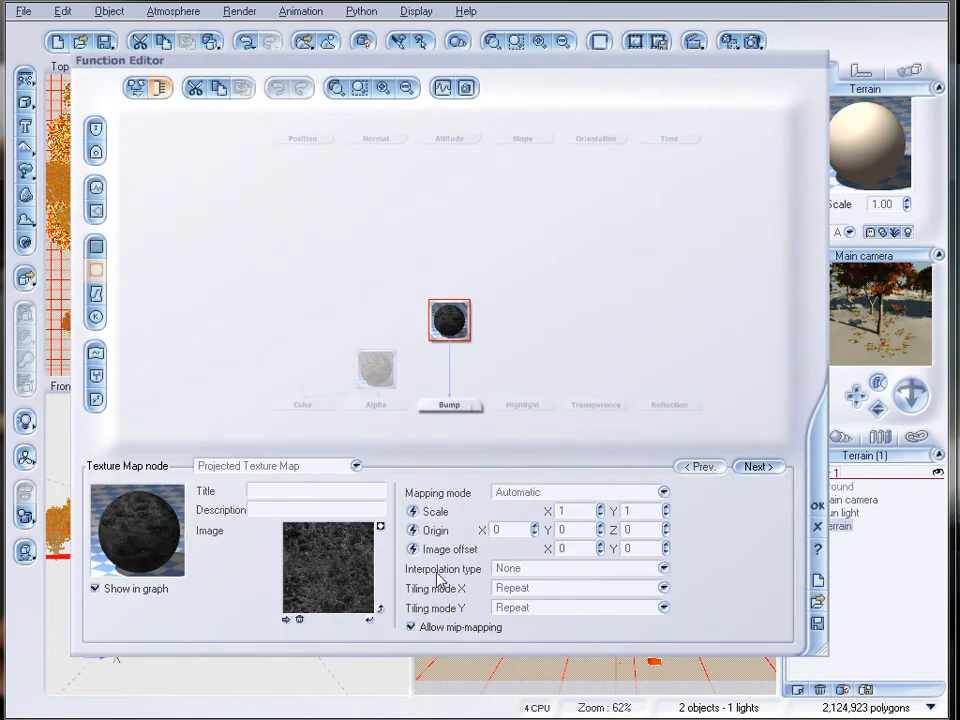
click(640, 568)
click(598, 626)
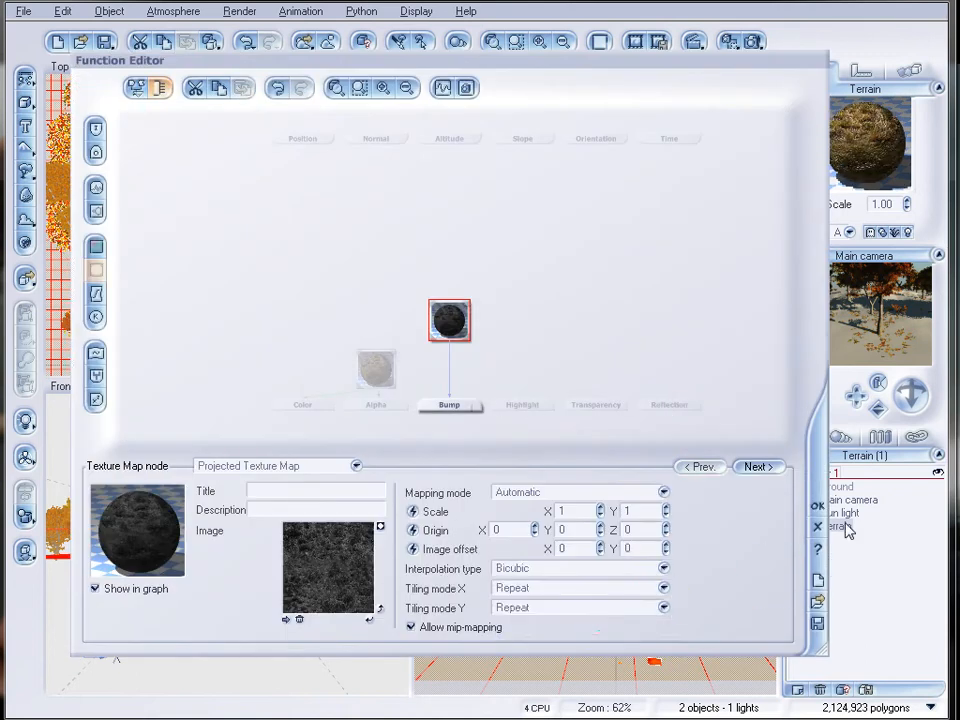
click(815, 505)
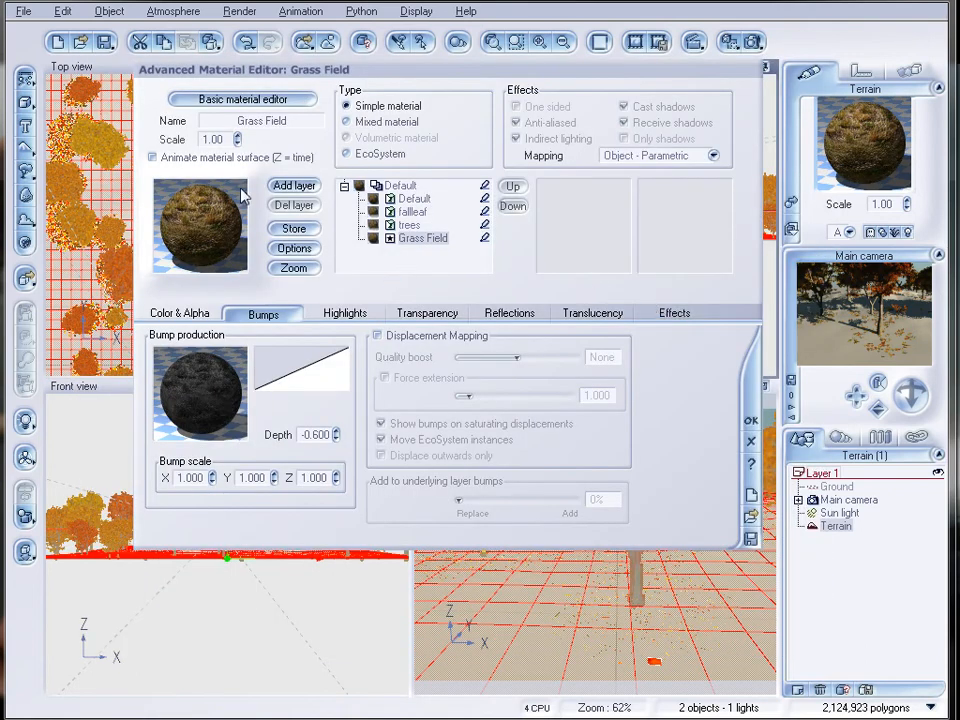
Set the Grass Field material's scale to 0.20 and render the scene, closing the render display.
click(237, 143)
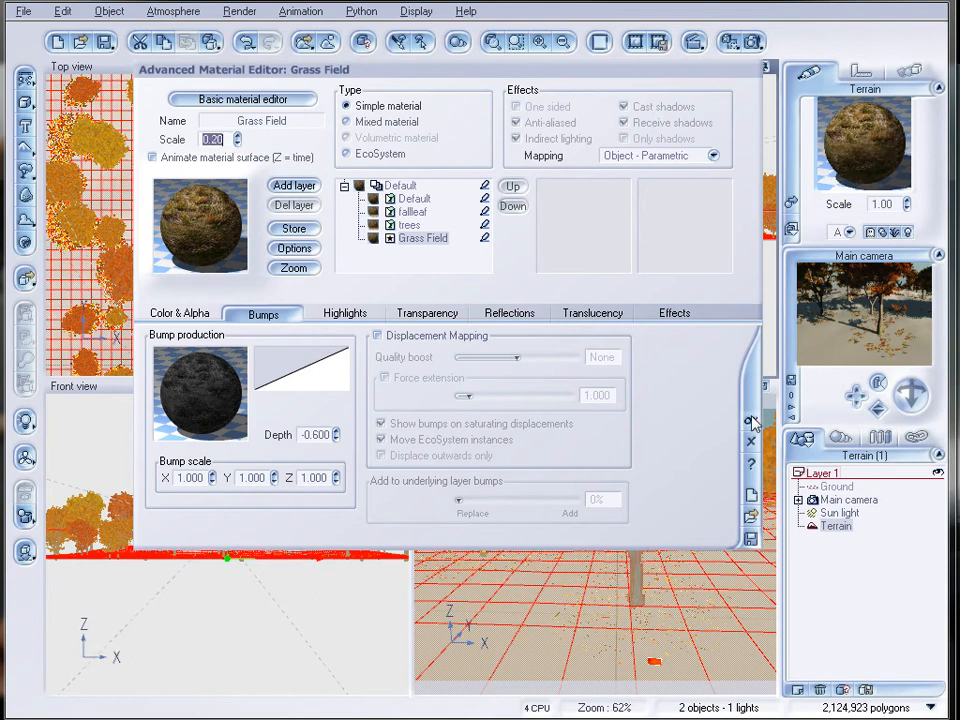
click(754, 42)
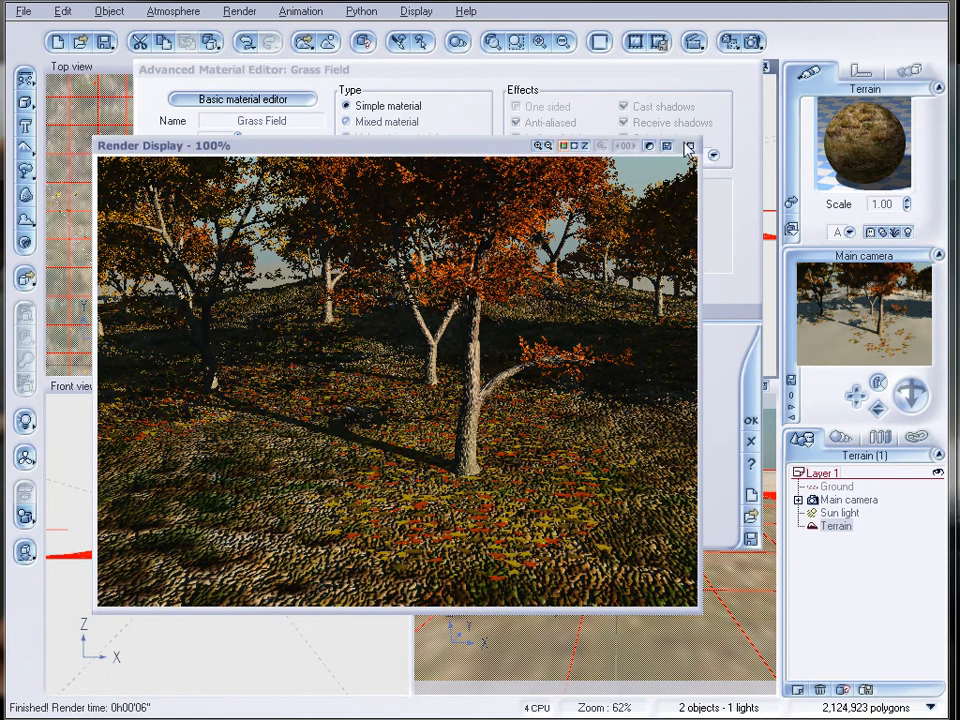
click(688, 148)
Rename the empty Default EcoSystem layer above fallleaf as green.
click(418, 198)
double_click(304, 122)
text(green)
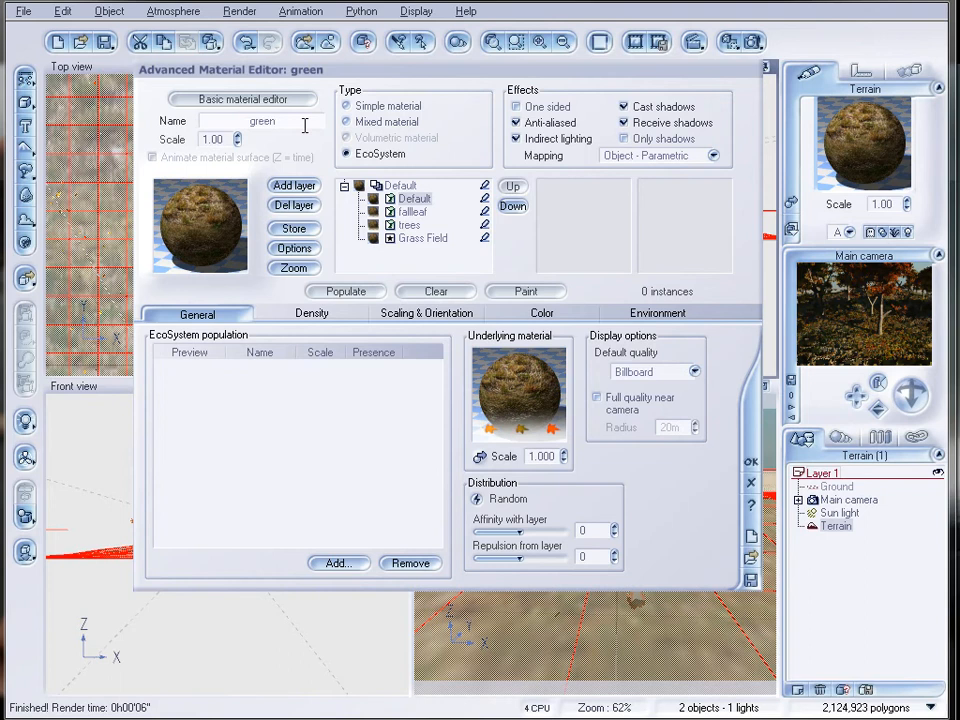
key(Return)
Add the leaf-g.vob object from the echolayers folder to the green layer's population.
click(340, 563)
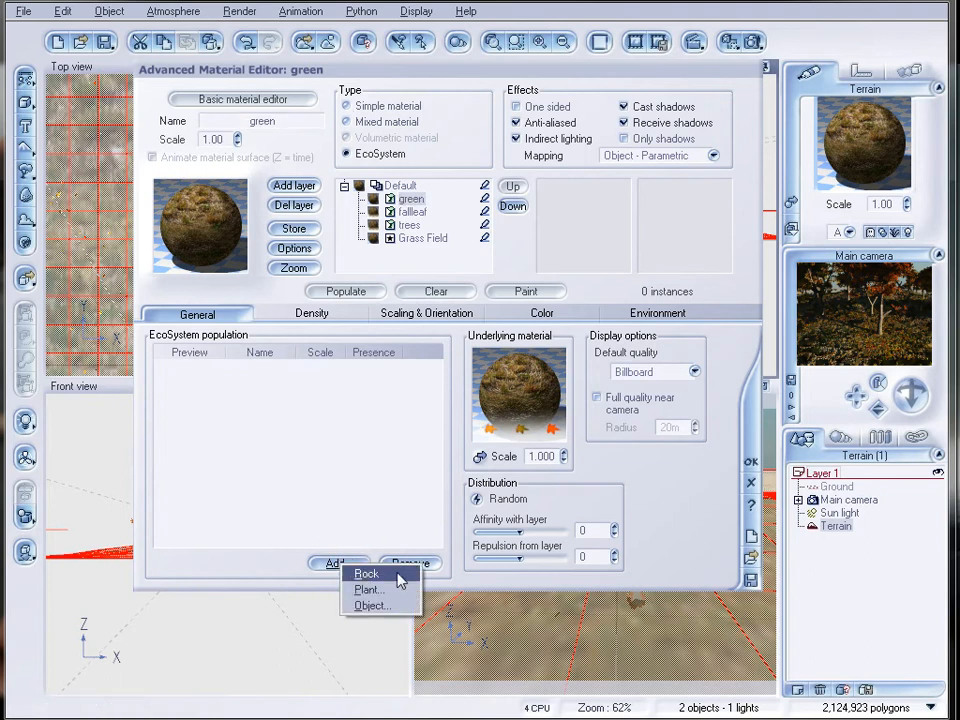
click(400, 596)
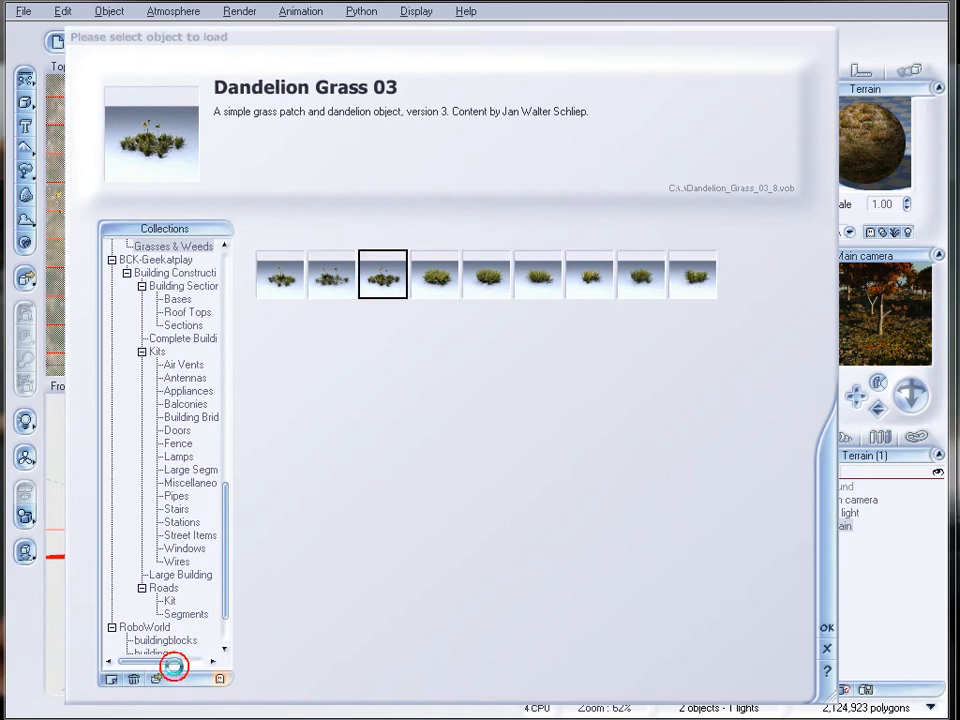
click(160, 680)
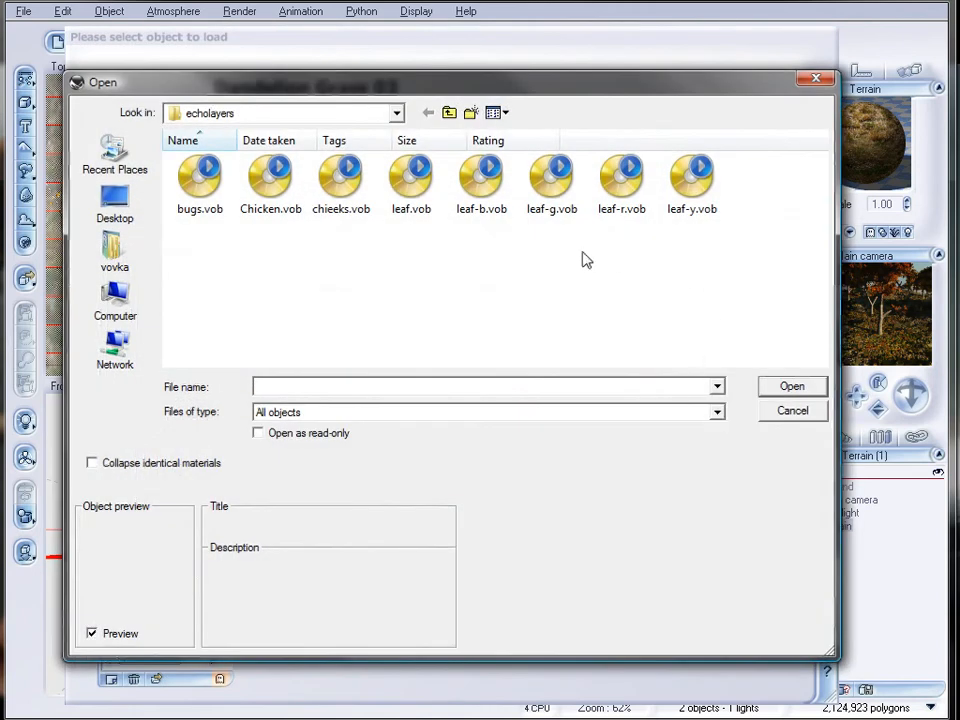
click(552, 175)
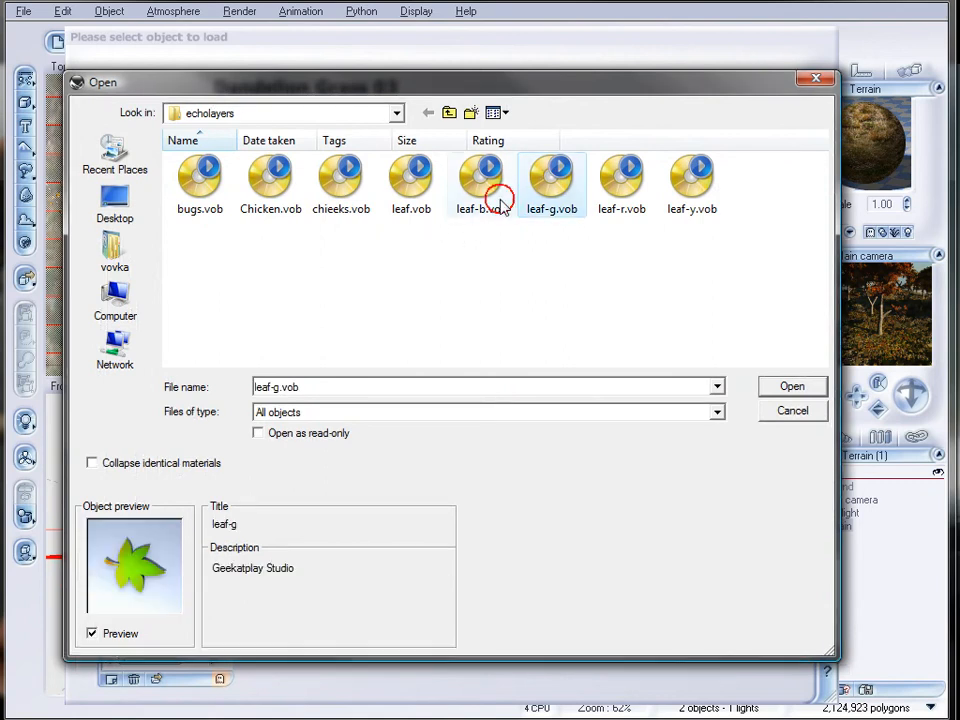
click(792, 390)
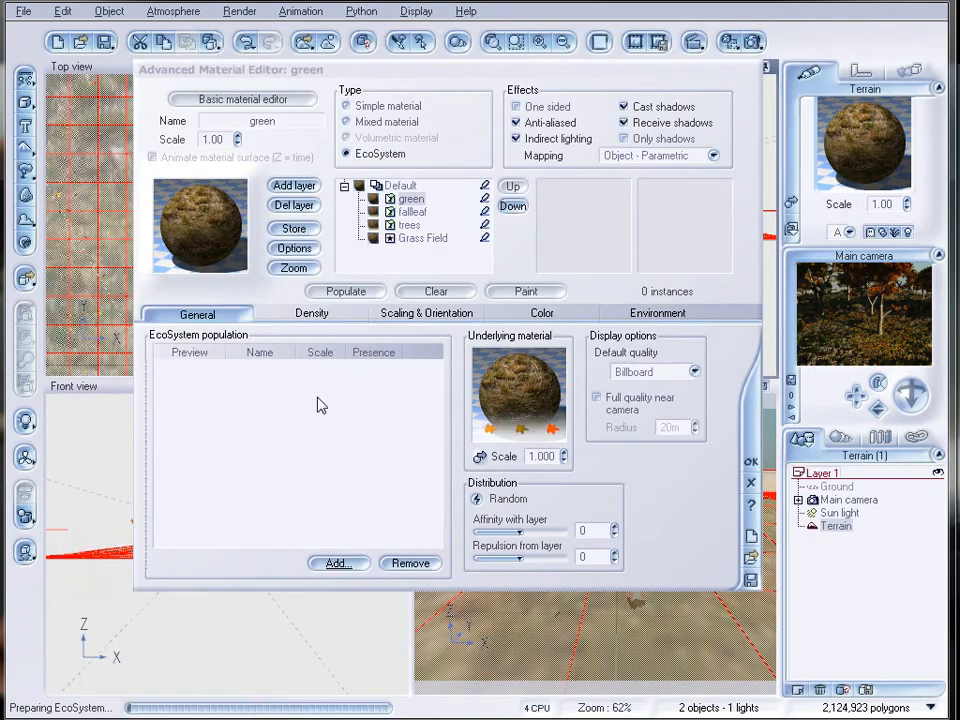
Set the green layer's overall density to 73%.
click(380, 318)
drag(246, 355, 281, 356)
click(312, 314)
Set the green layer's repulsion from the underlying layer to 67 and populate it over the terrain.
click(229, 314)
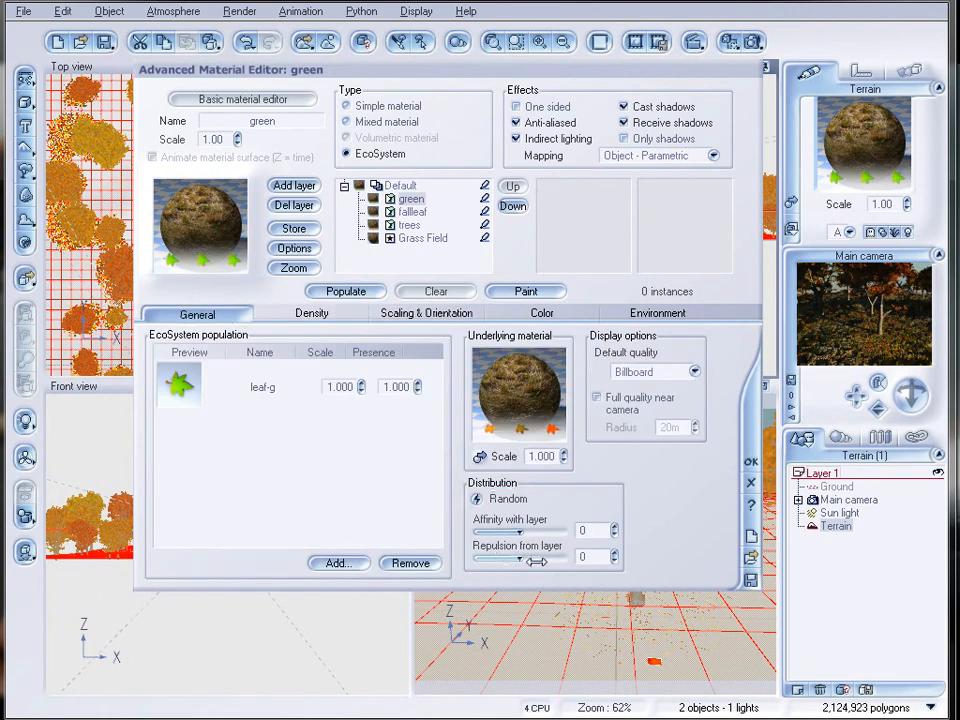
drag(514, 559, 567, 557)
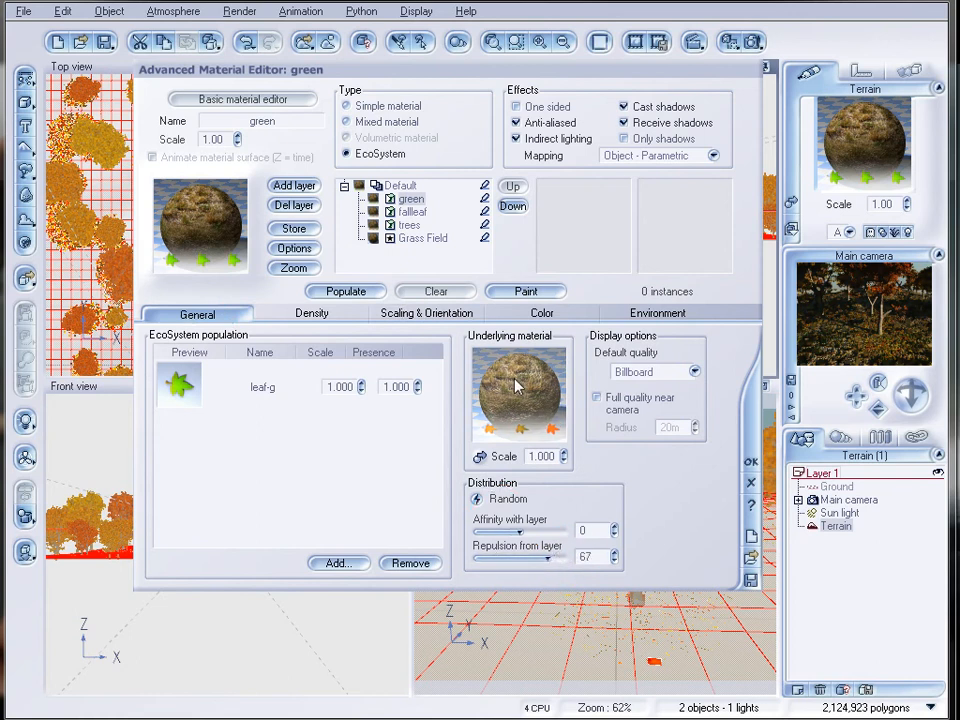
click(346, 292)
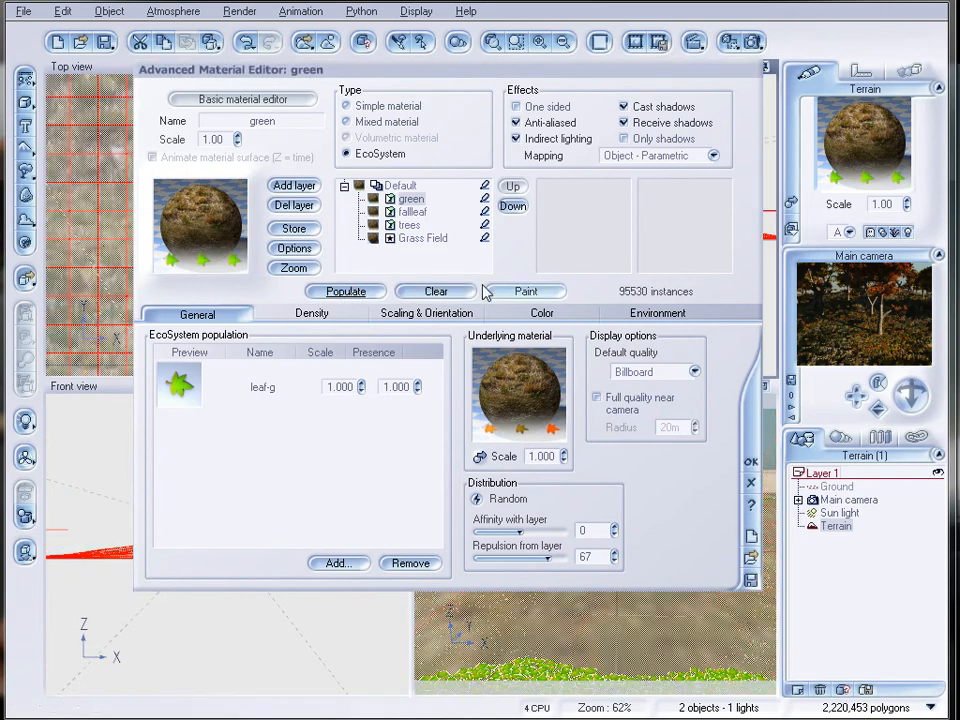
Set the fallleaf layer's affinity with layer to 71 and its overall density to 89%.
click(330, 312)
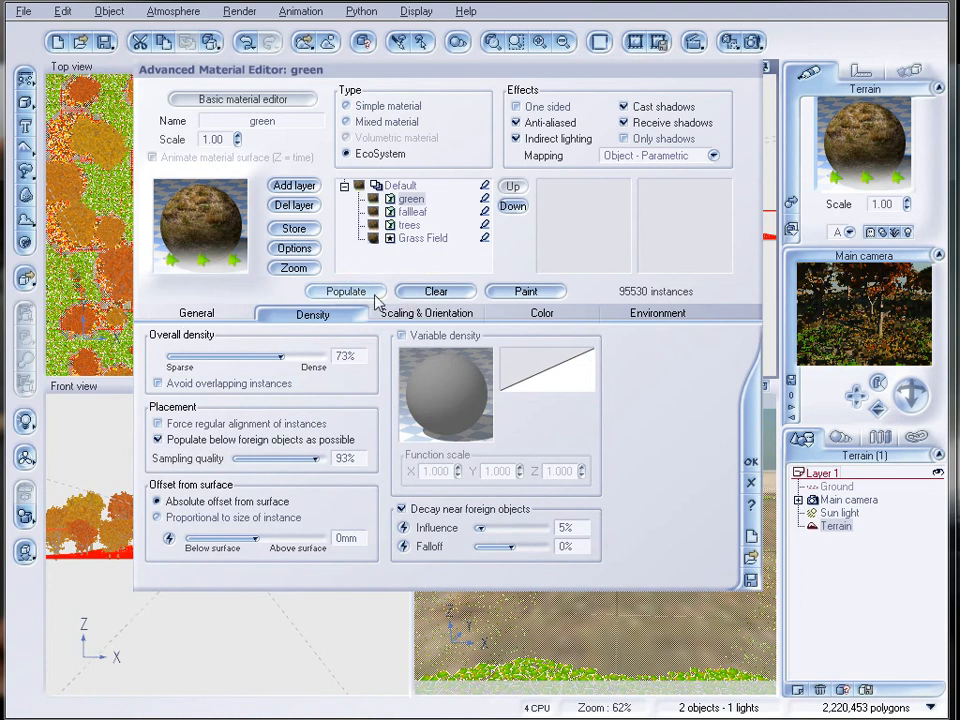
click(412, 212)
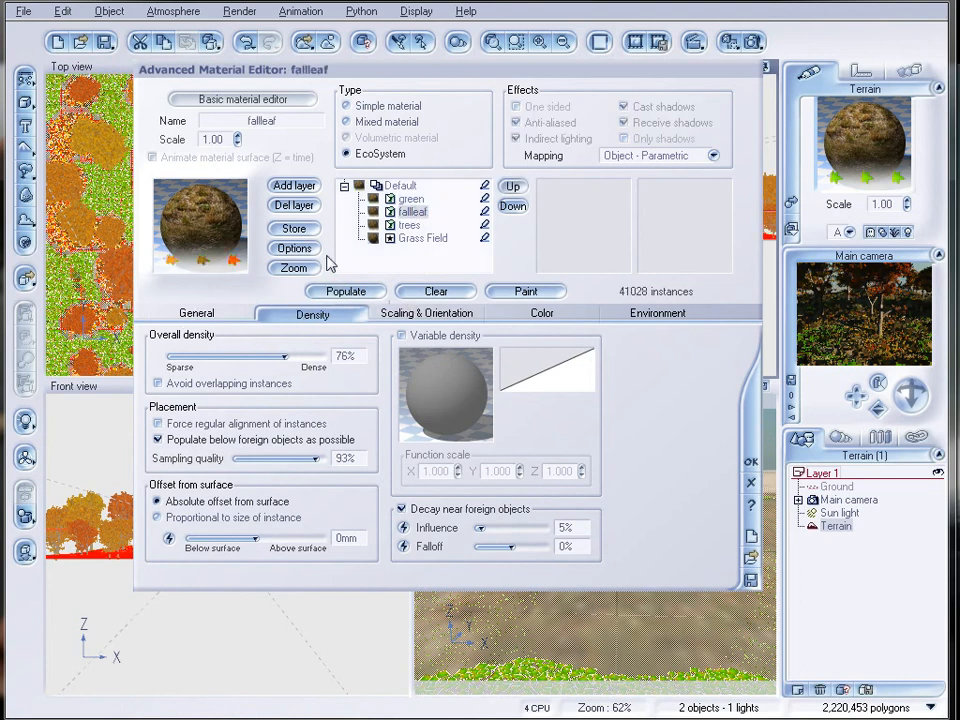
click(197, 314)
drag(571, 528, 560, 529)
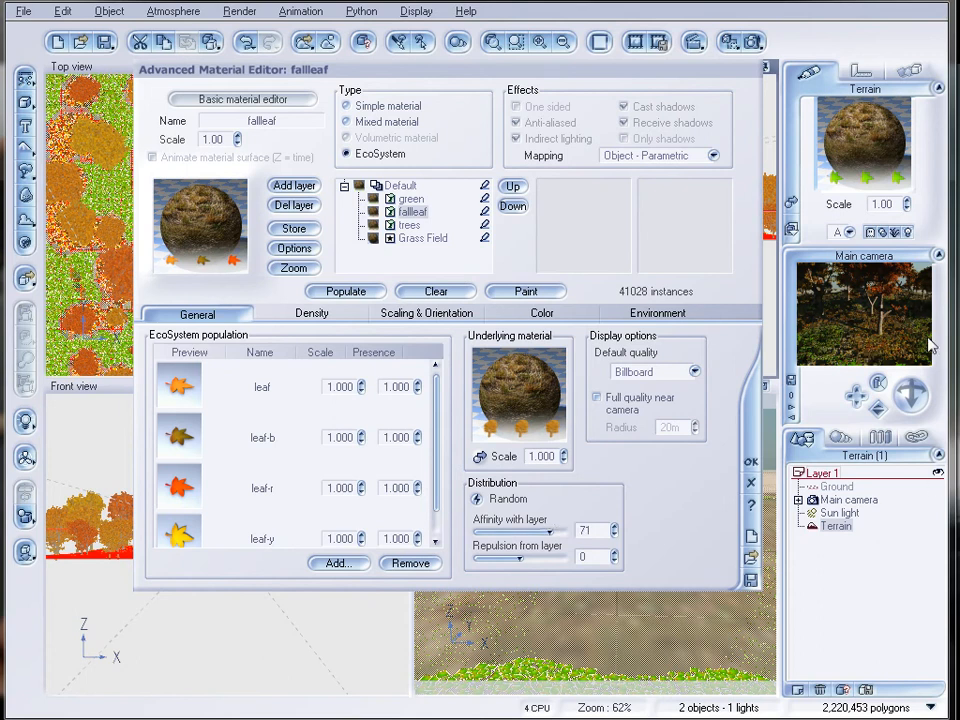
click(312, 313)
drag(274, 357, 288, 357)
Repopulate the fallleaf layer with its new settings and render the scene, closing the render display.
click(342, 292)
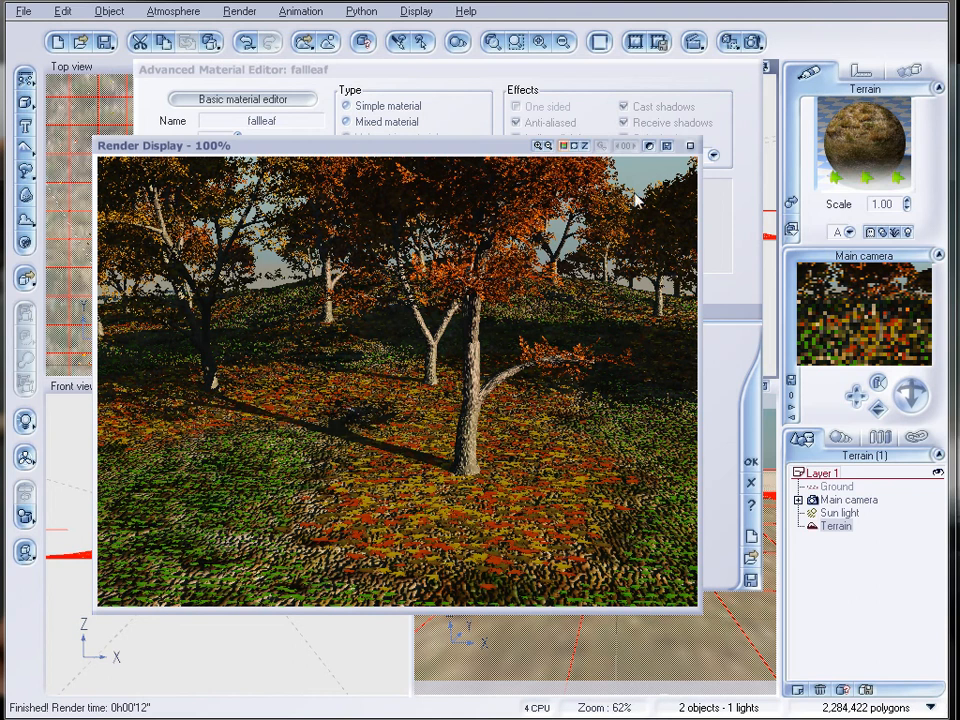
click(689, 146)
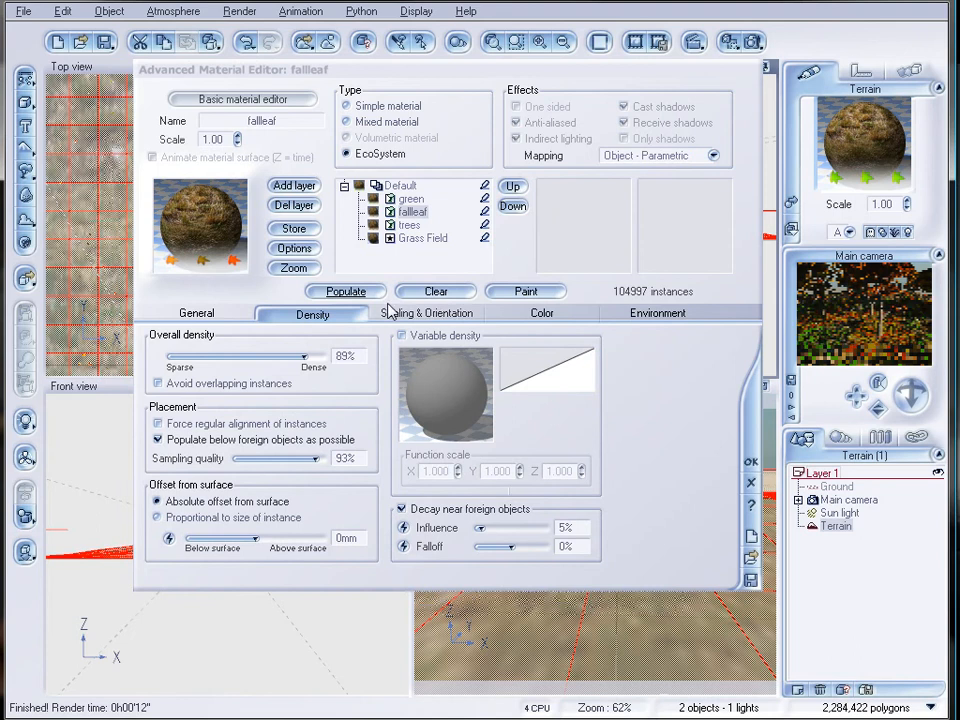
Set the fallleaf layer's affinity with layer to 49.
click(197, 313)
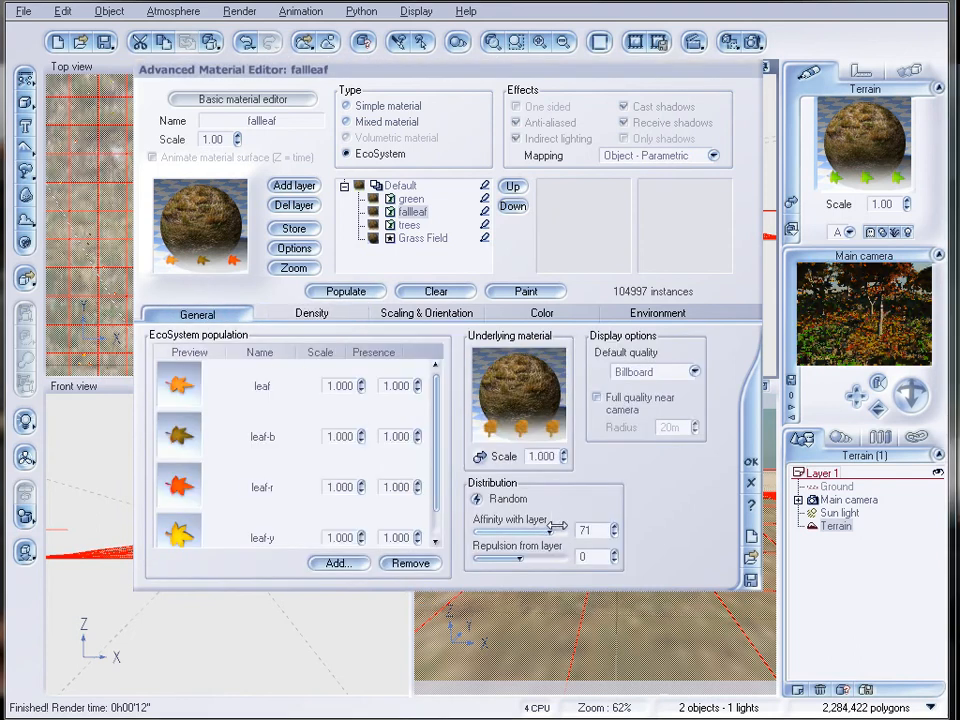
drag(553, 526, 551, 529)
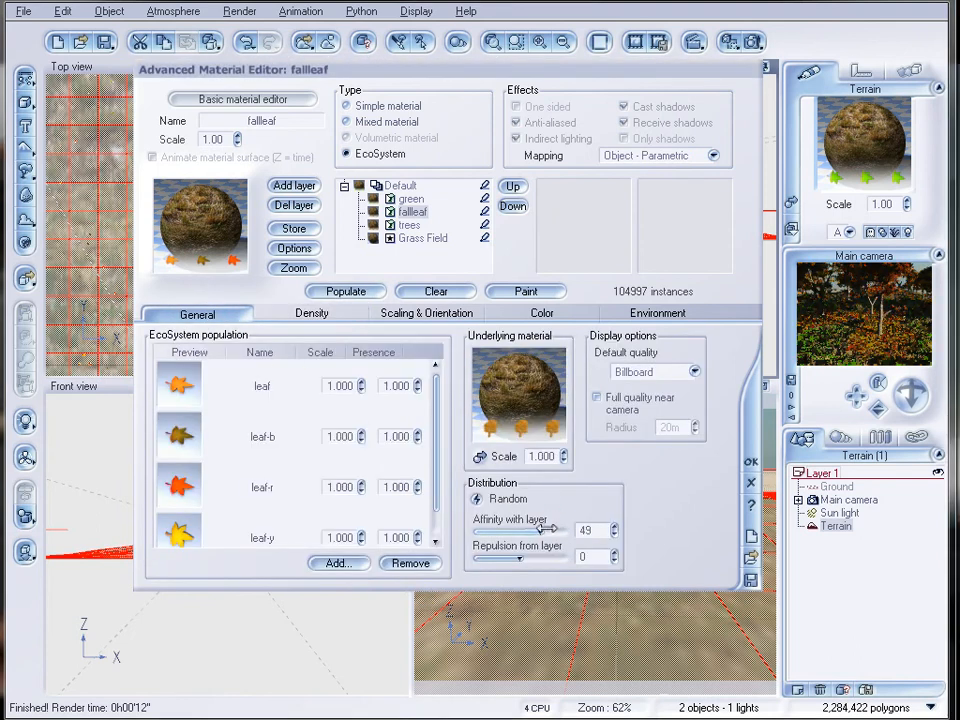
Set the green layer's repulsion from layer to 51 and its overall density to 61%.
click(411, 199)
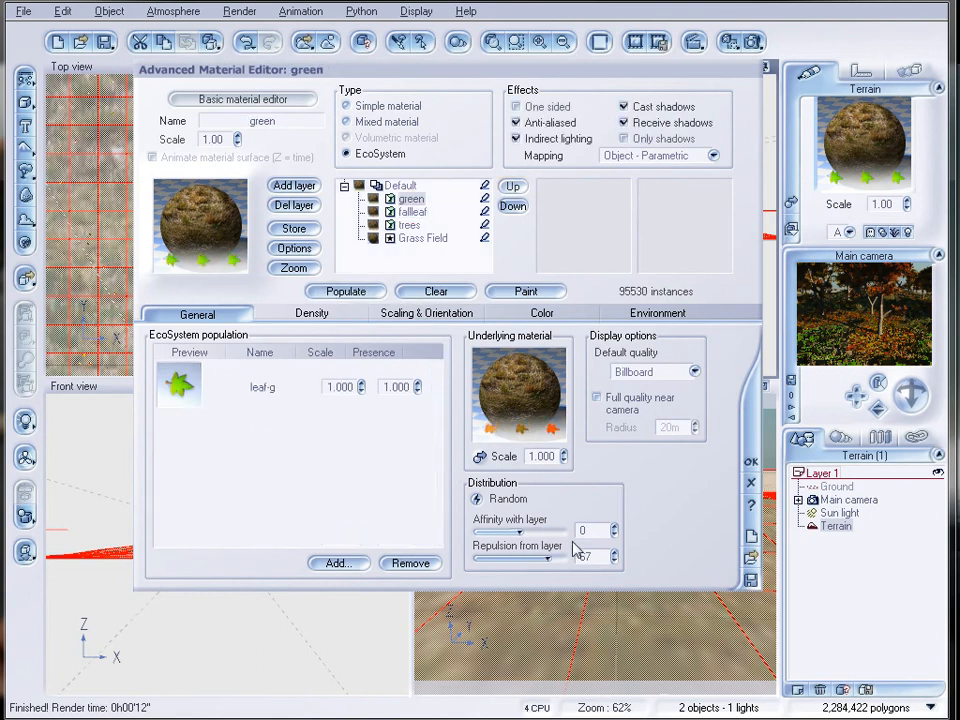
drag(561, 555, 558, 555)
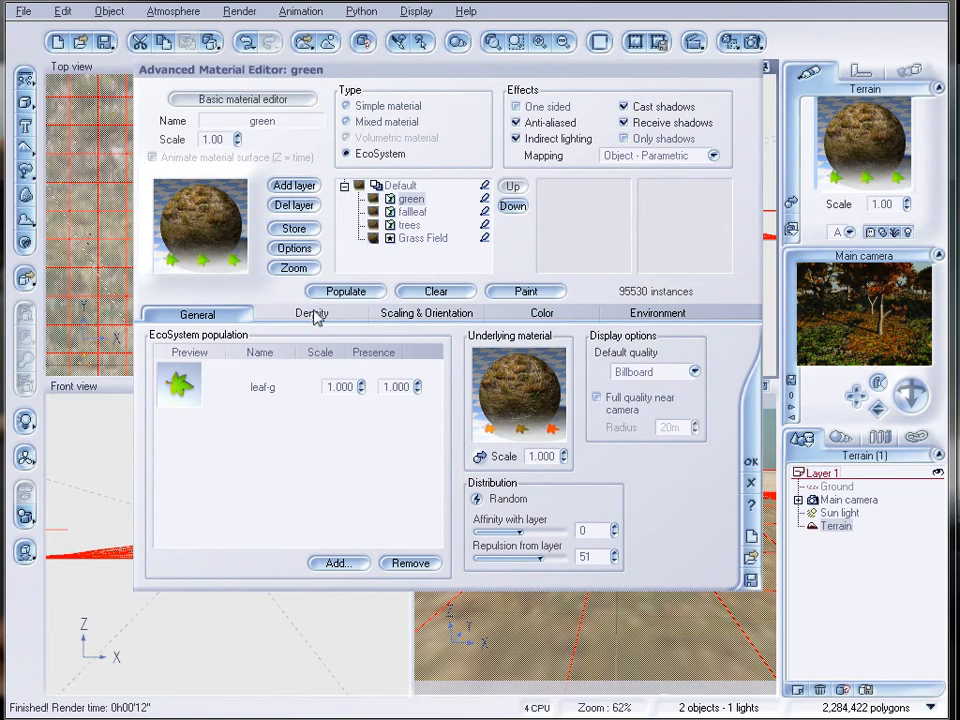
click(427, 313)
click(313, 314)
drag(292, 358, 261, 358)
Repopulate the green and fallleaf layers with their new settings and render the scene, closing the render display.
click(342, 291)
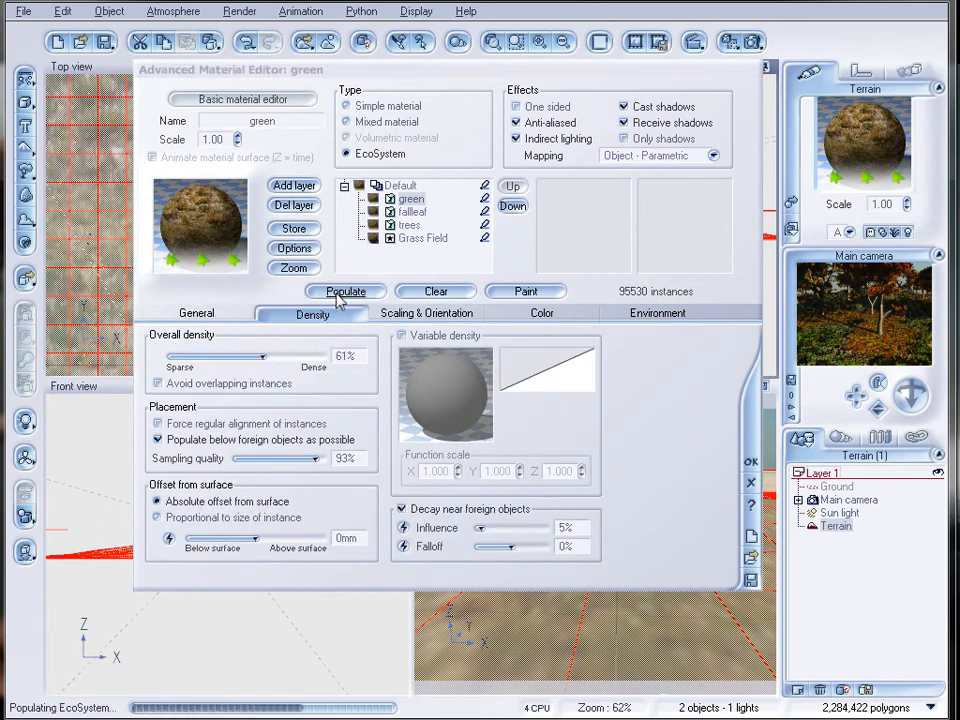
click(412, 212)
click(352, 292)
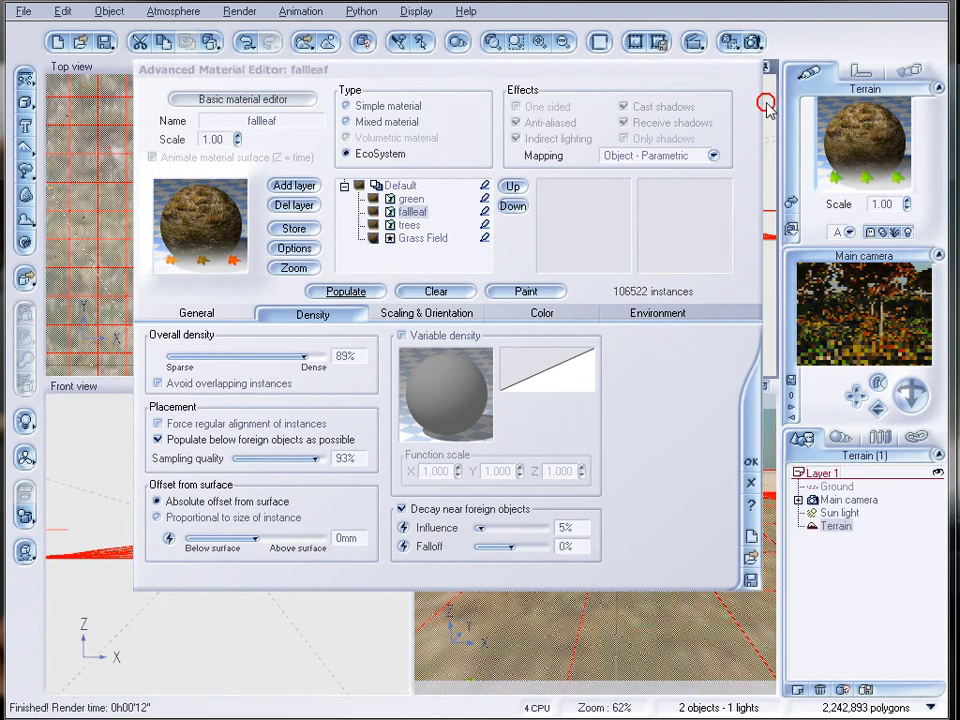
click(752, 42)
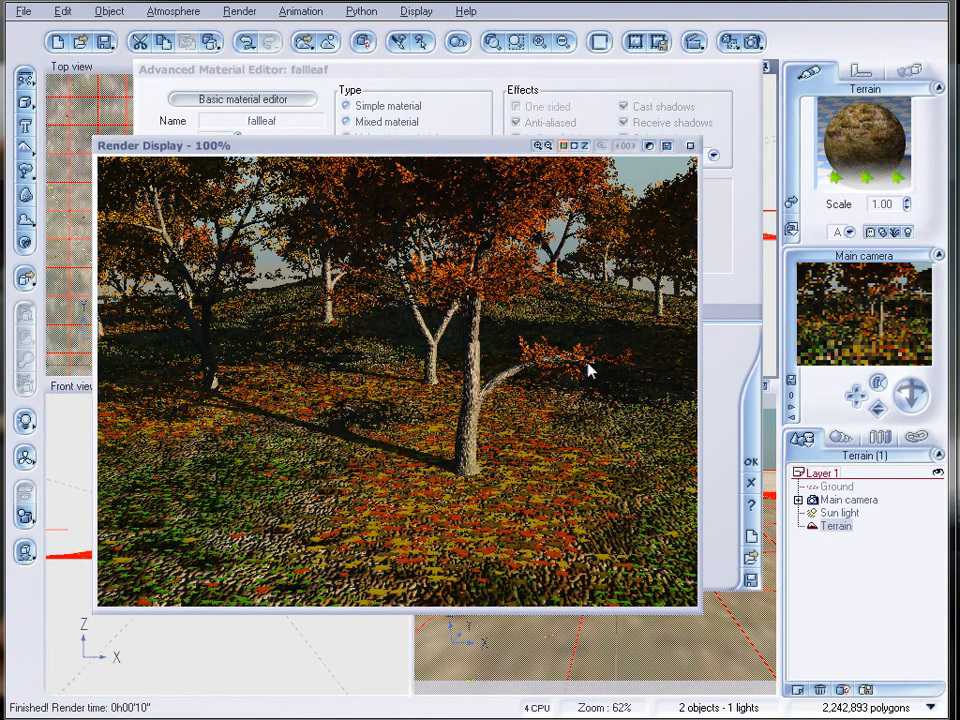
click(689, 146)
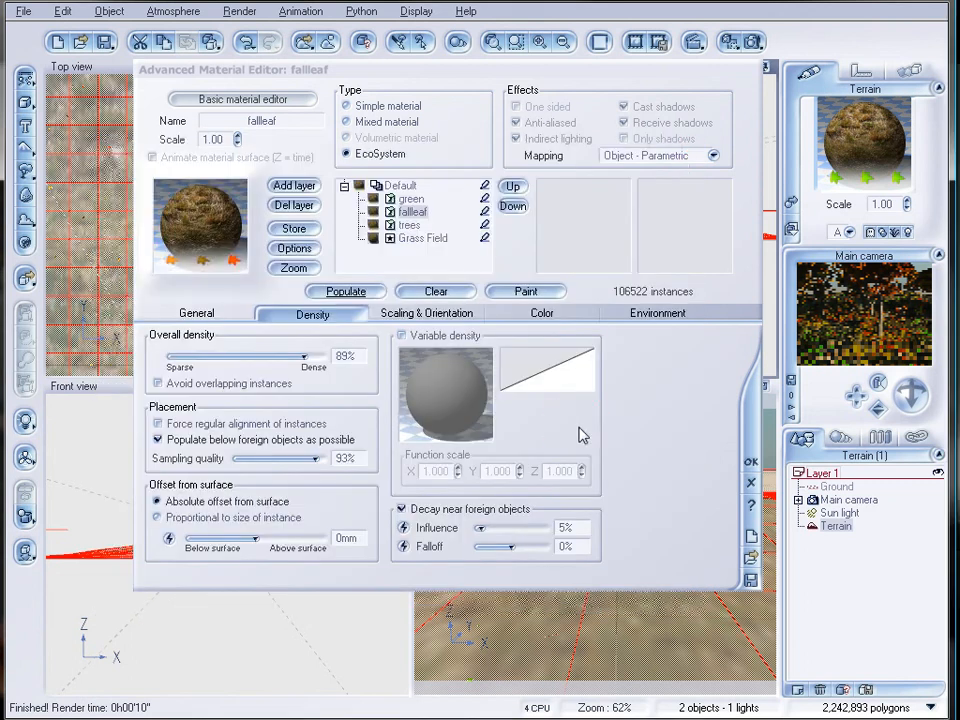
Close the terrain's material editor and set the preset render quality to Final.
click(200, 315)
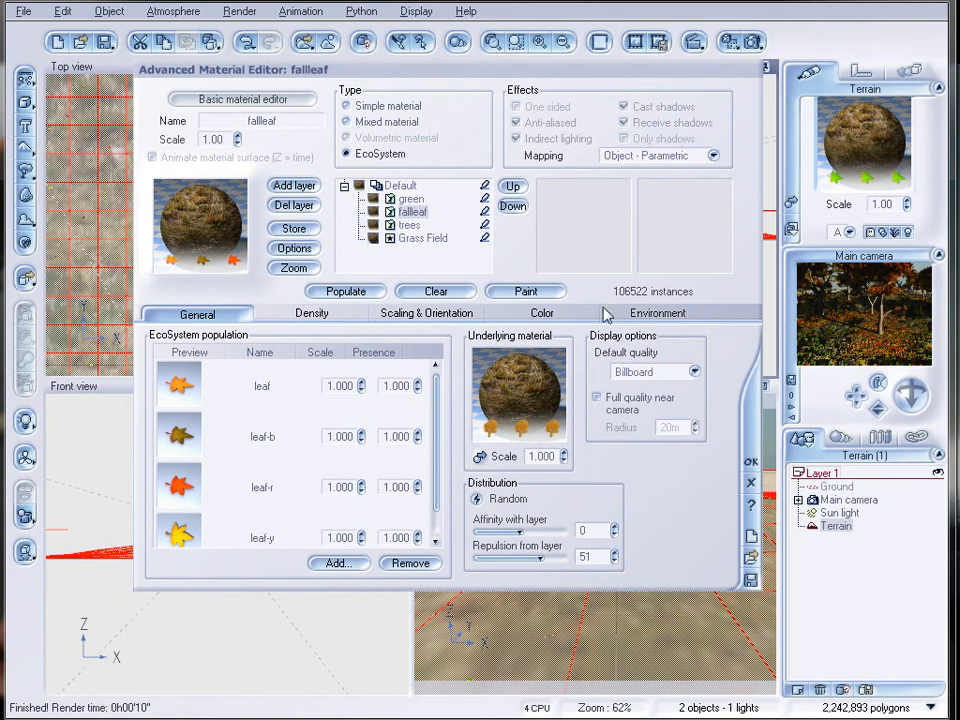
click(752, 424)
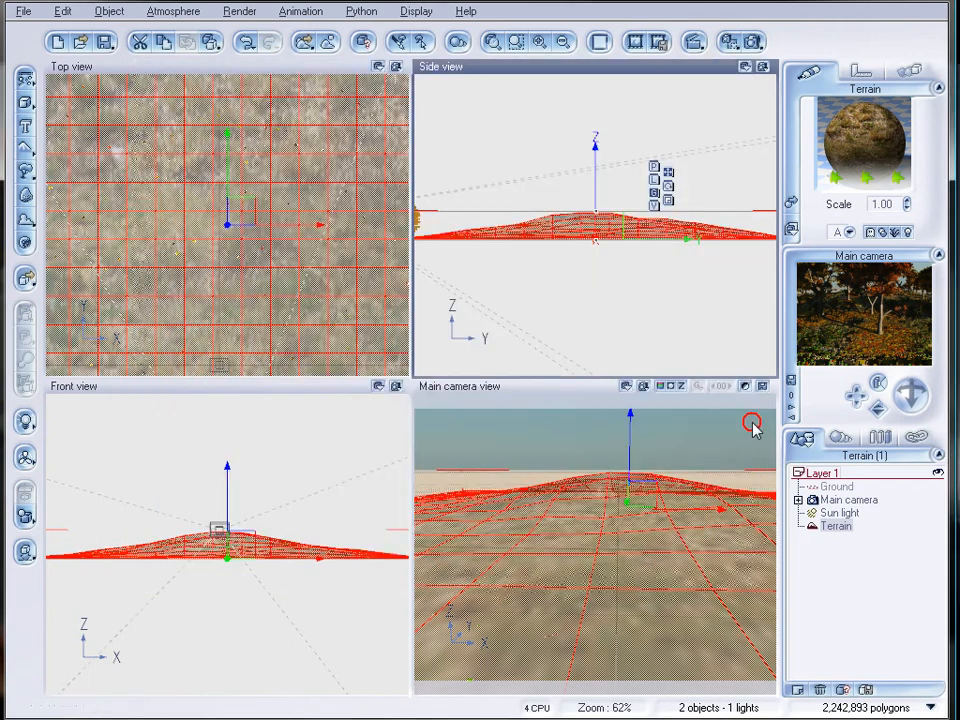
click(745, 41)
click(390, 165)
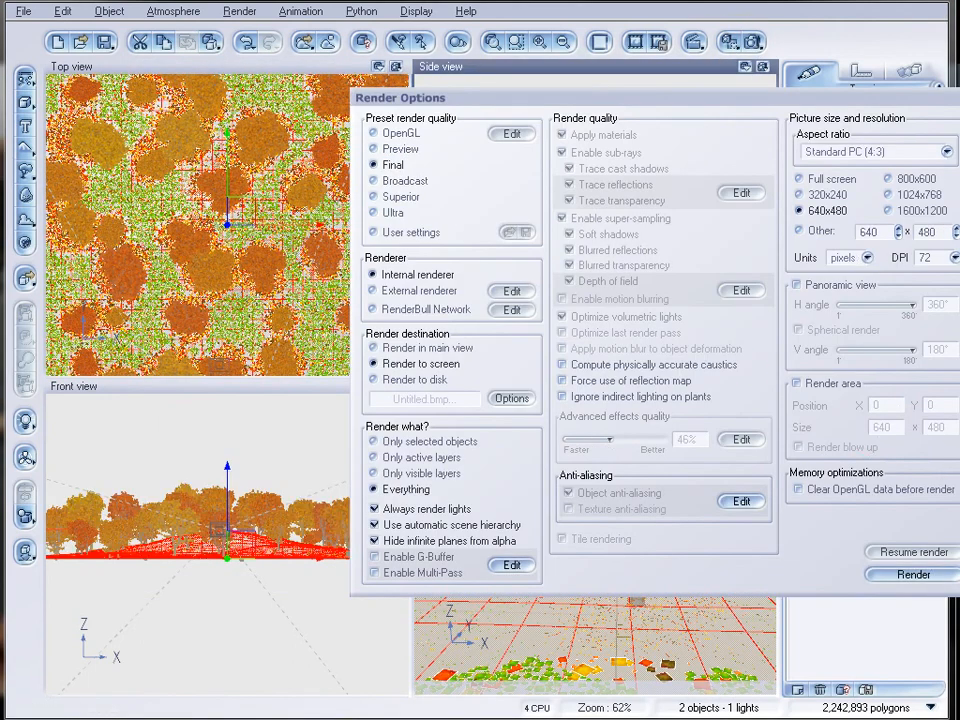
key(Escape)
Load a cloudy preset atmosphere into the scene and render the main camera view with it.
click(173, 11)
click(189, 30)
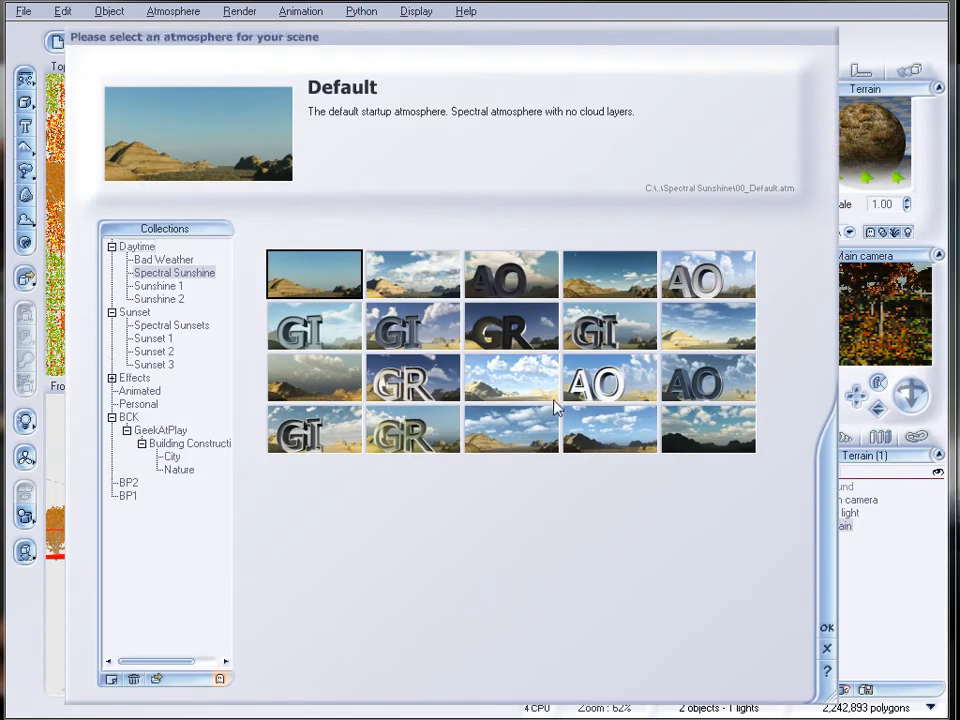
click(446, 264)
click(826, 627)
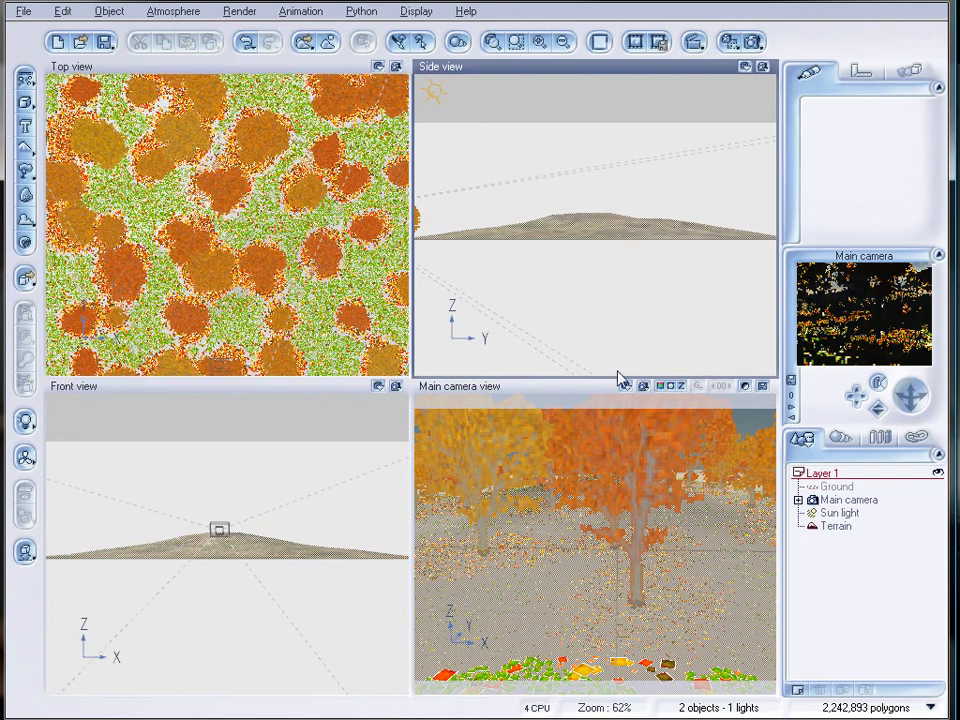
click(751, 41)
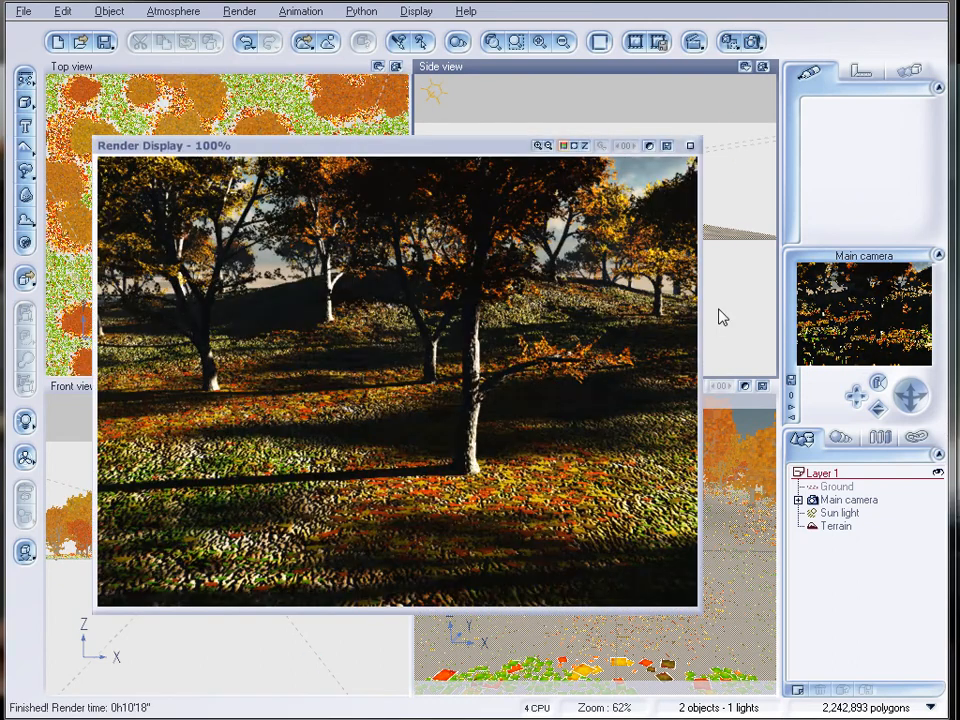
drag(337, 152, 360, 155)
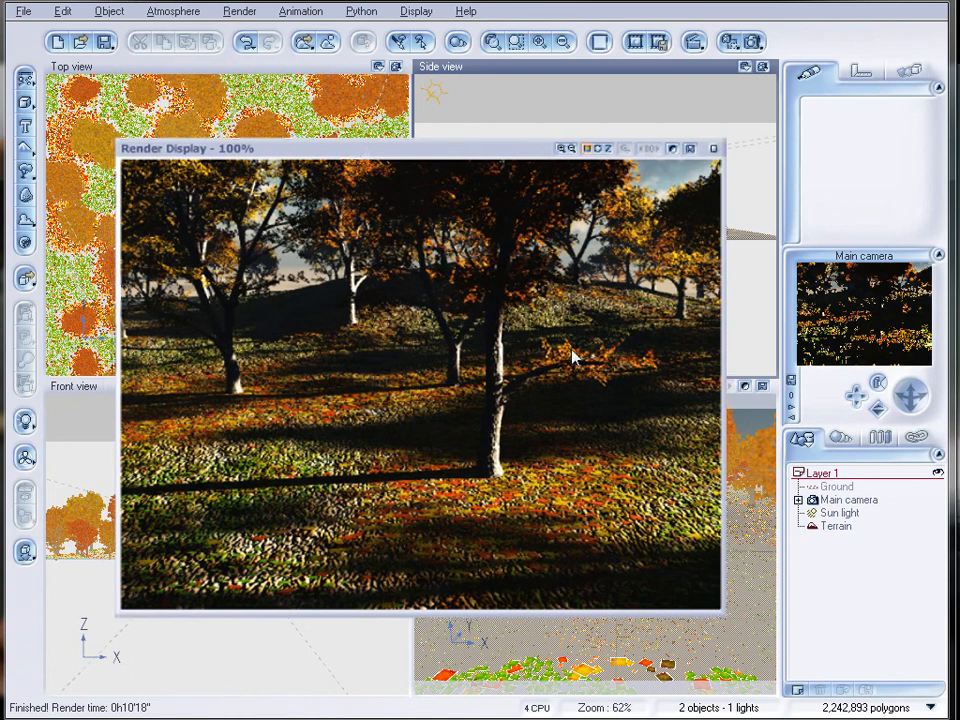